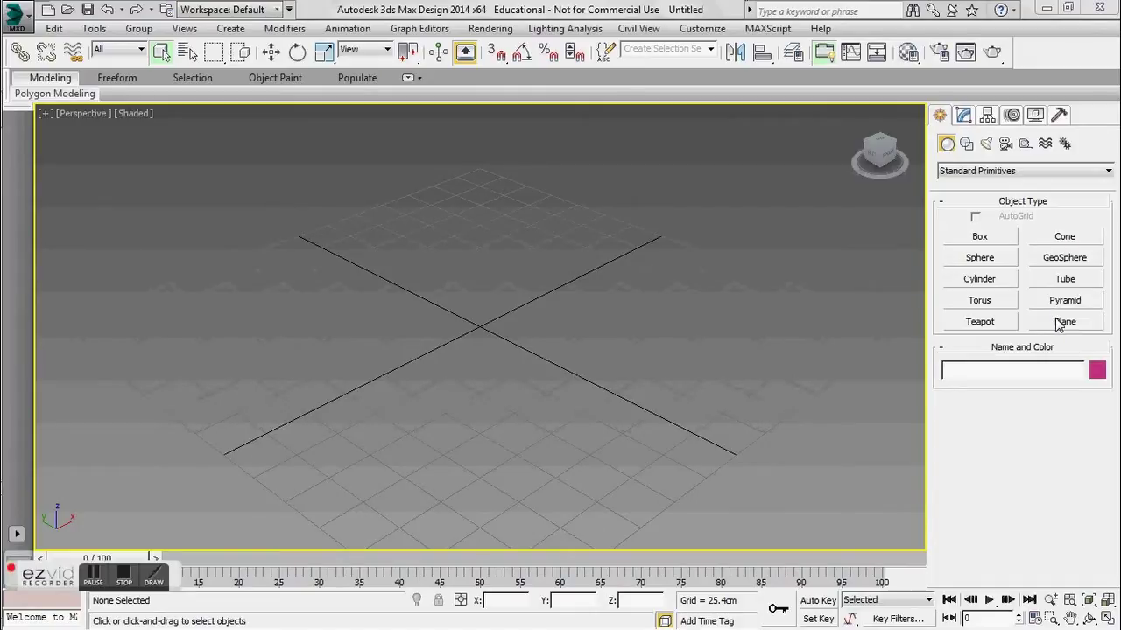
- Create a plane primitive across the grid in the perspective view with a length and width of 500 cm
click(1060, 323)
drag(469, 147, 463, 562)
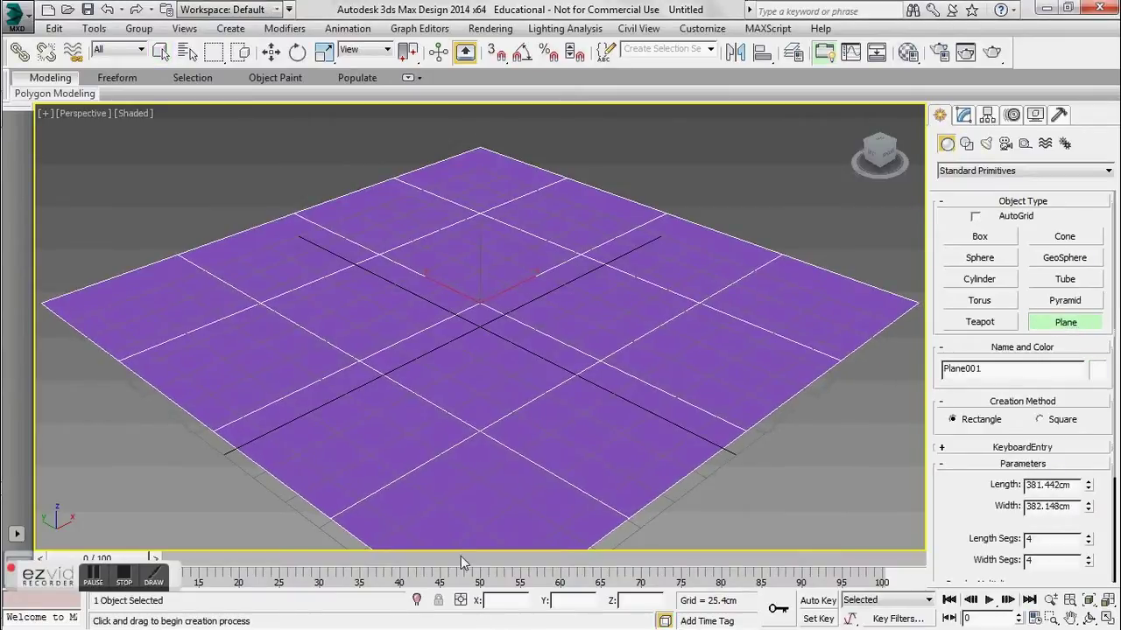
double_click(1068, 483)
text(500)
key(Tab)
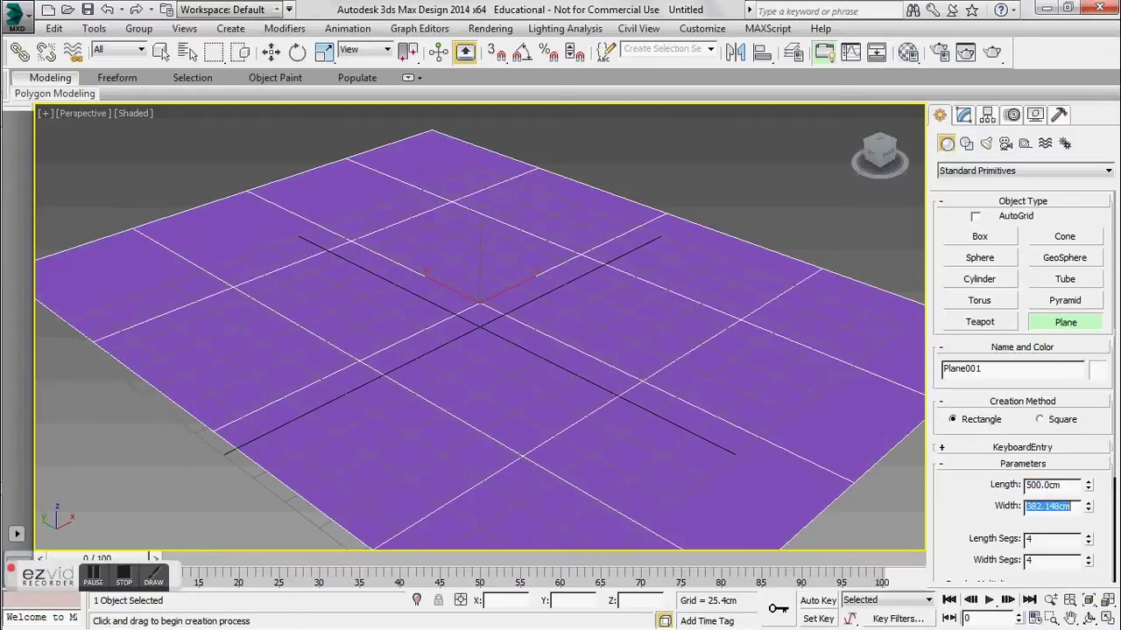
text(500)
key(Return)
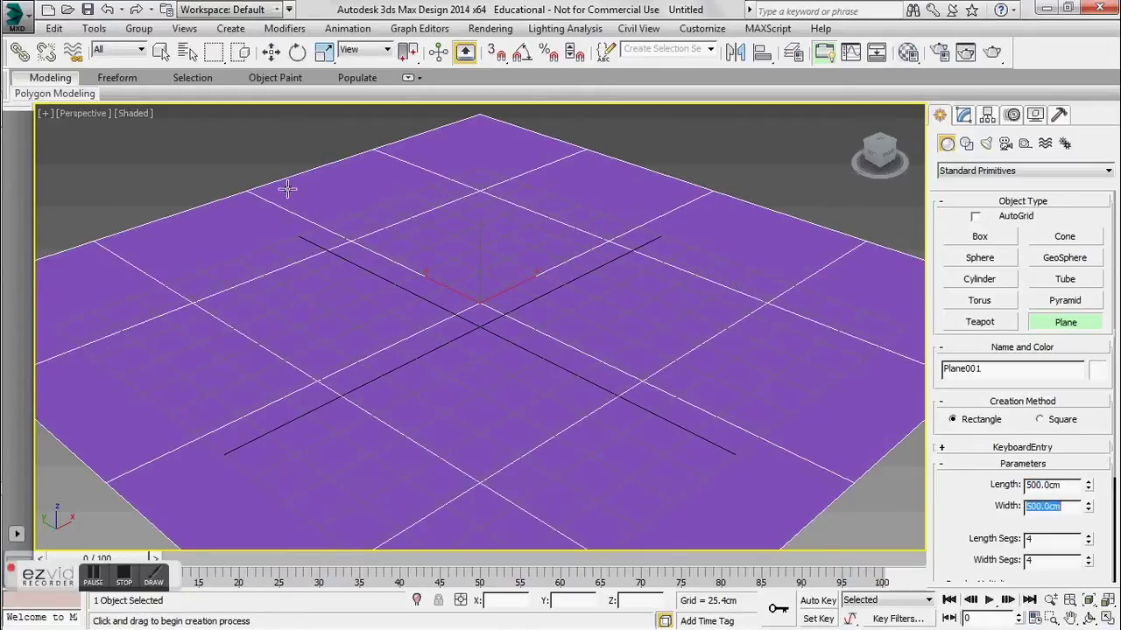
- Set the plane's length segments and width segments to 150 each
click(1058, 539)
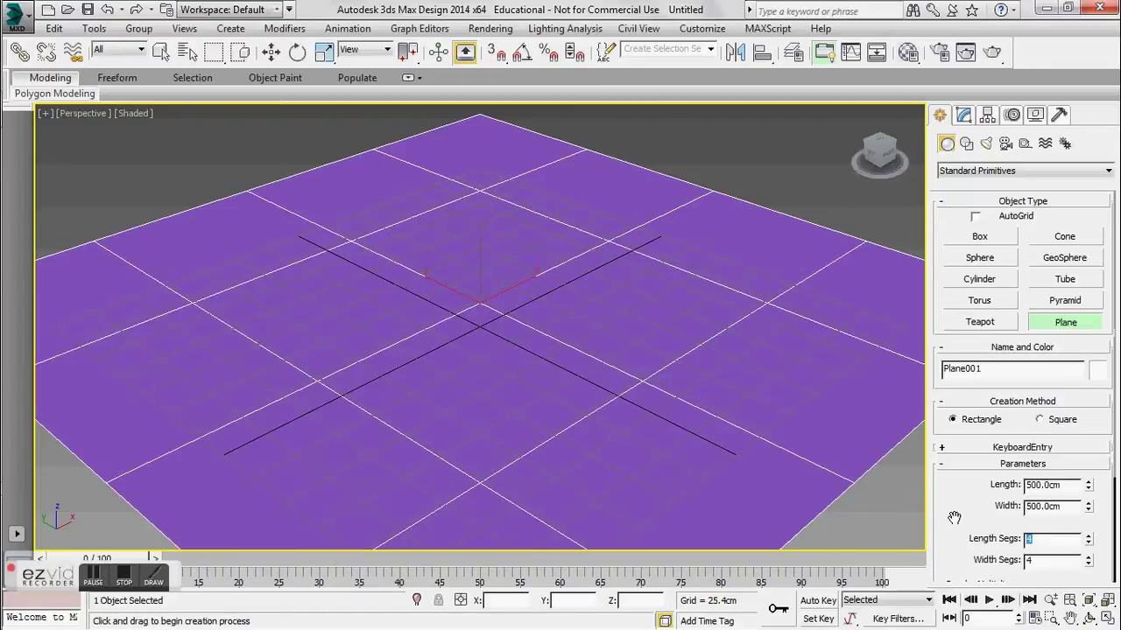
key(Tab)
text(15)
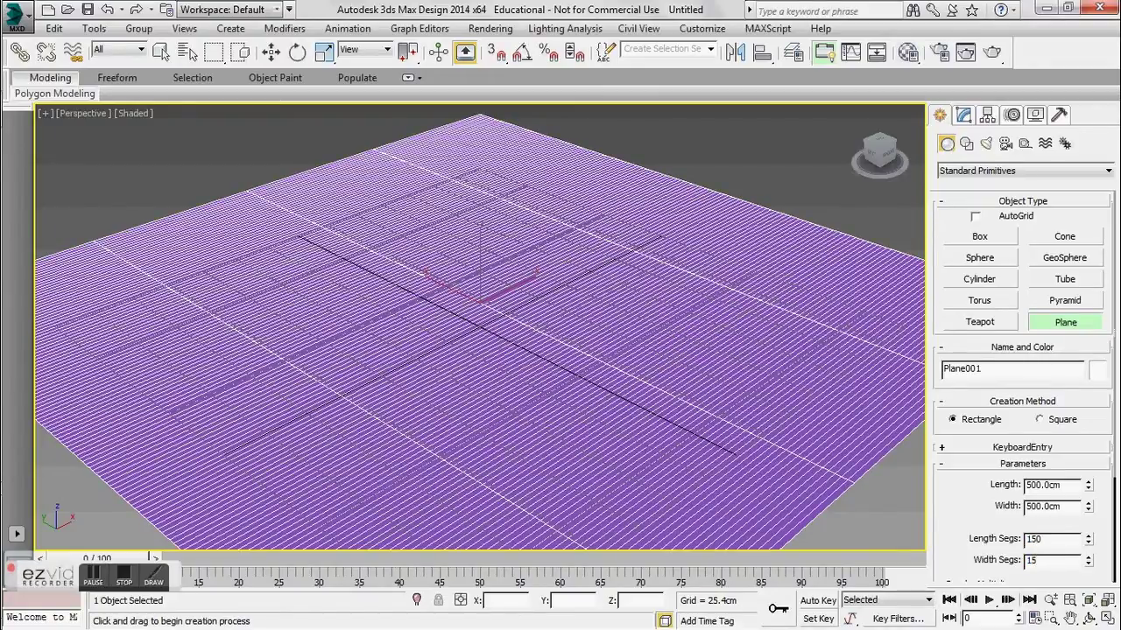
text(0)
key(Return)
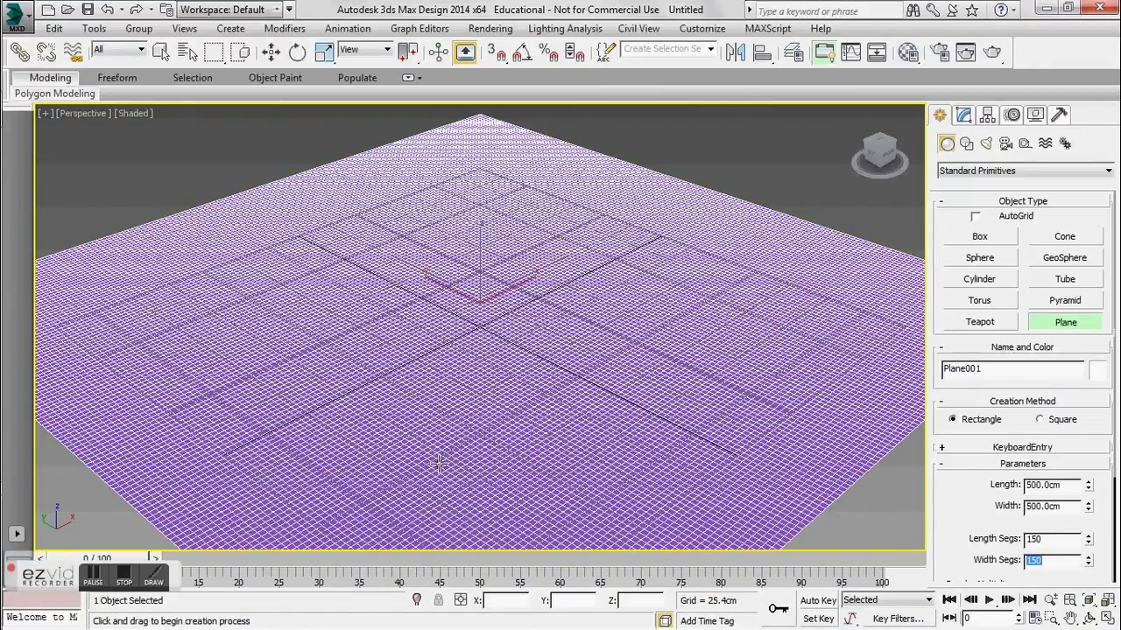
mouse_move(438, 464)
middle_down()
mouse_move(458, 353)
mouse_move(420, 469)
middle_up()
scroll(429, 460, up, 2)
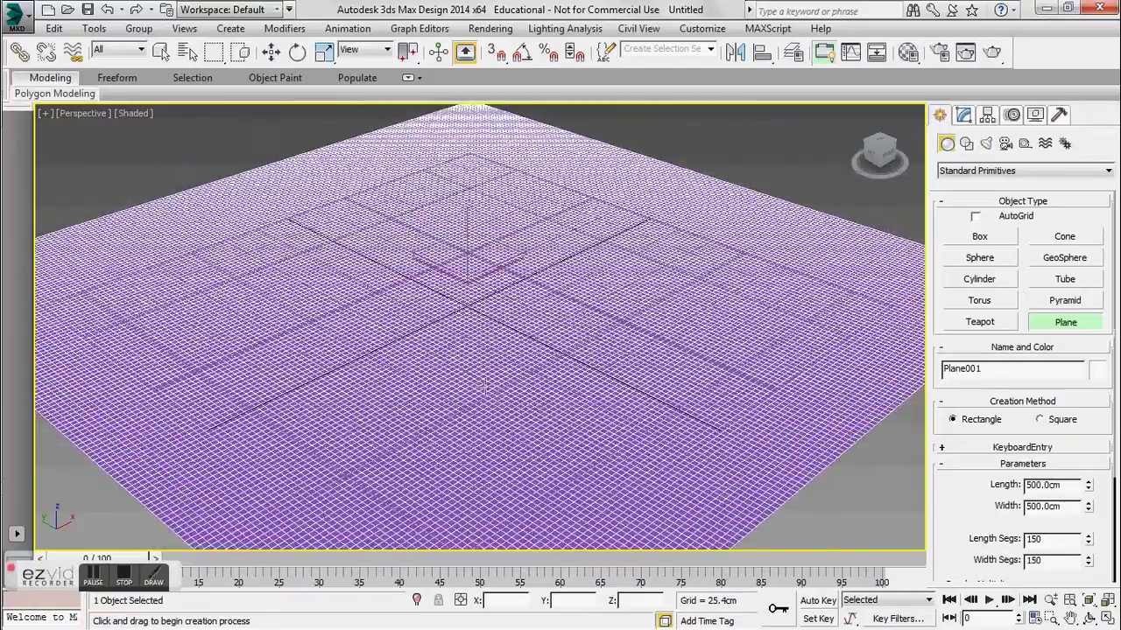
scroll(447, 447, down, 3)
scroll(464, 434, up, 6)
scroll(470, 431, down, 6)
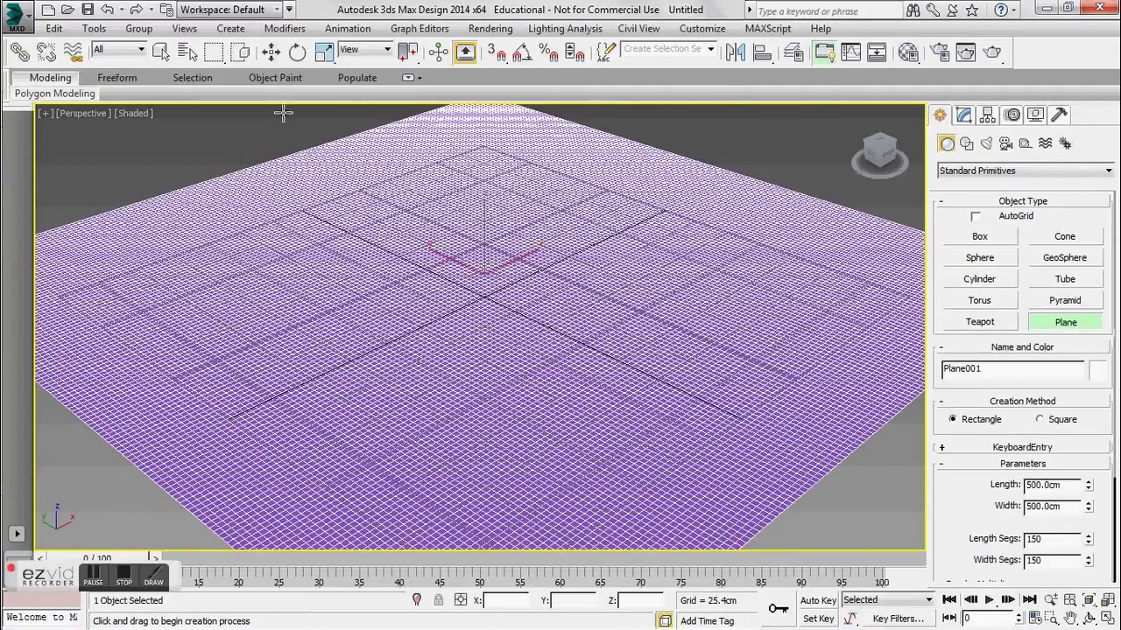
- Switch to Internet Explorer, maximize its window and go to google.com
mouse_move(3, 179)
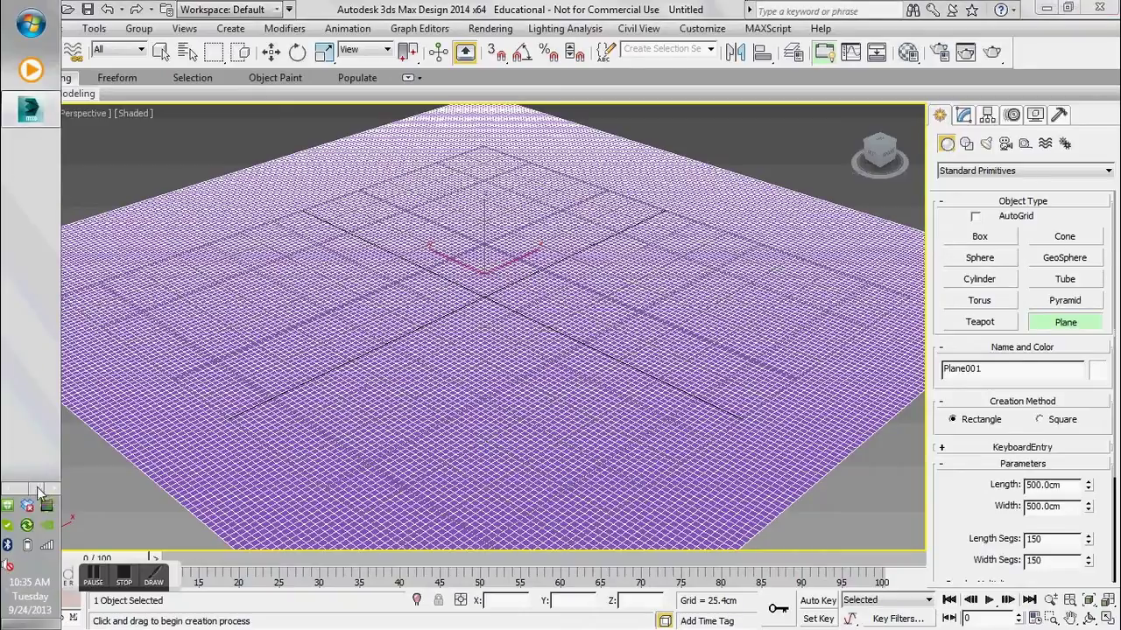
click(26, 346)
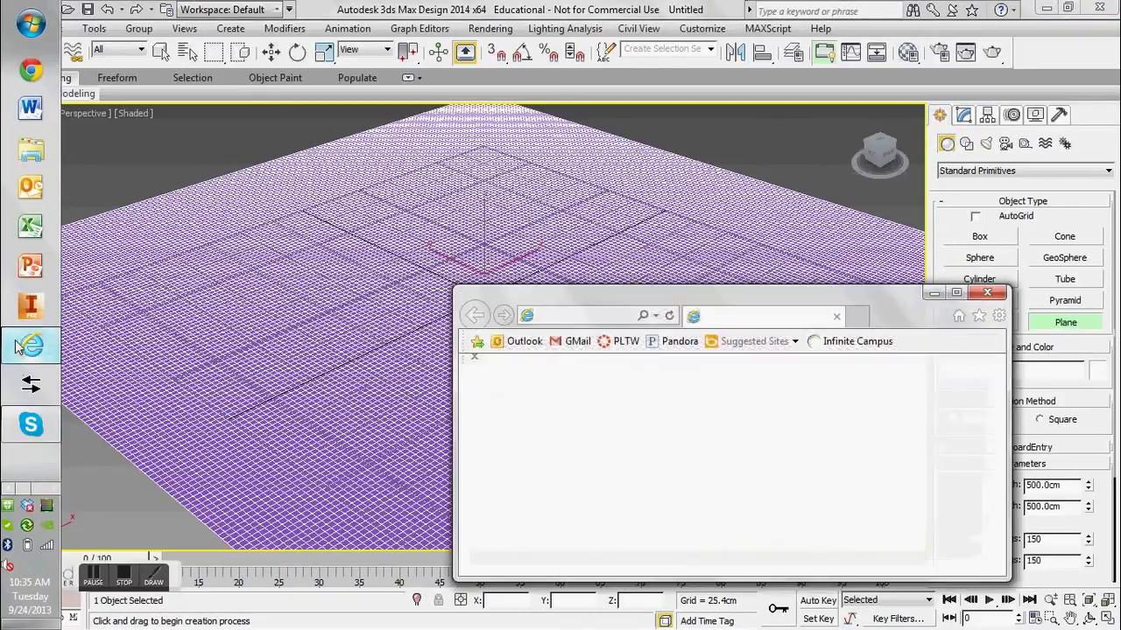
drag(833, 298, 753, 2)
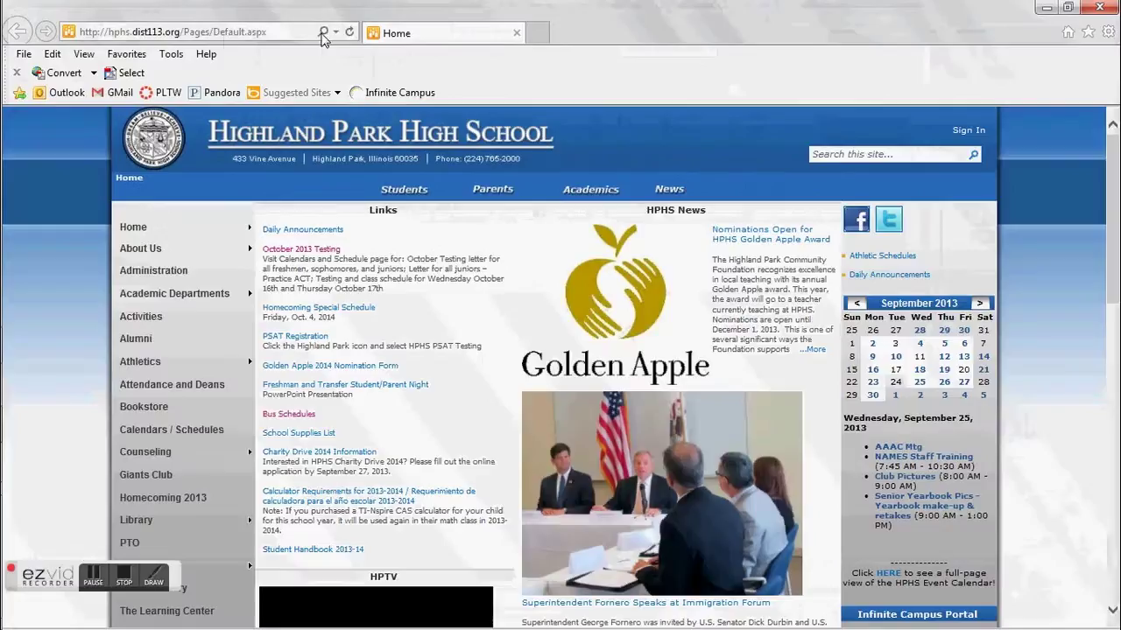
click(201, 33)
text(google.com/)
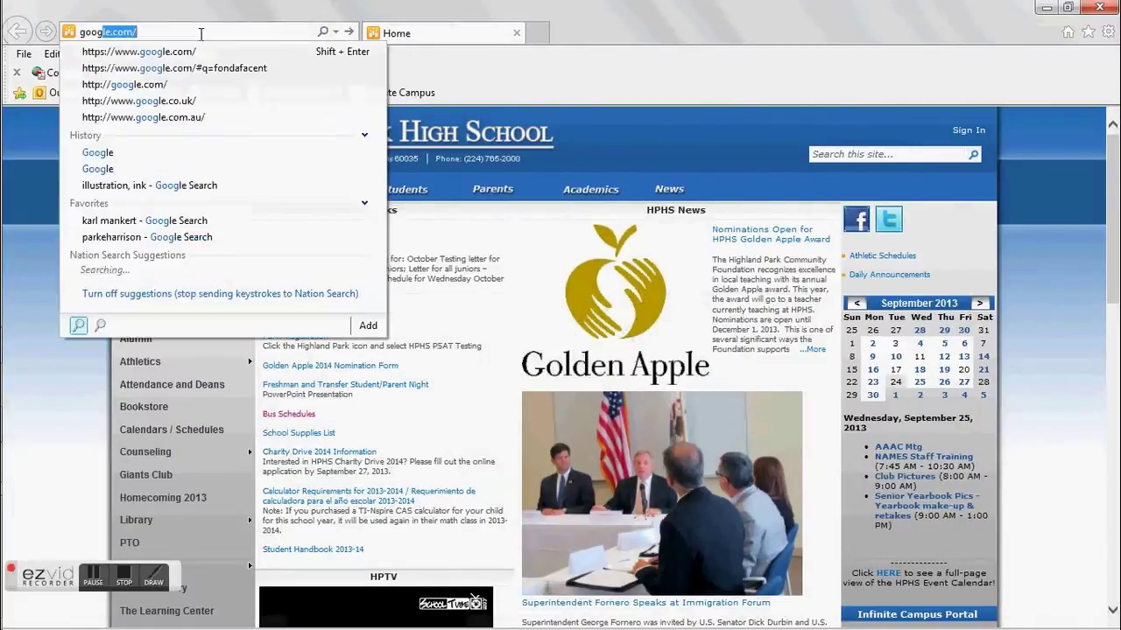
key(Return)
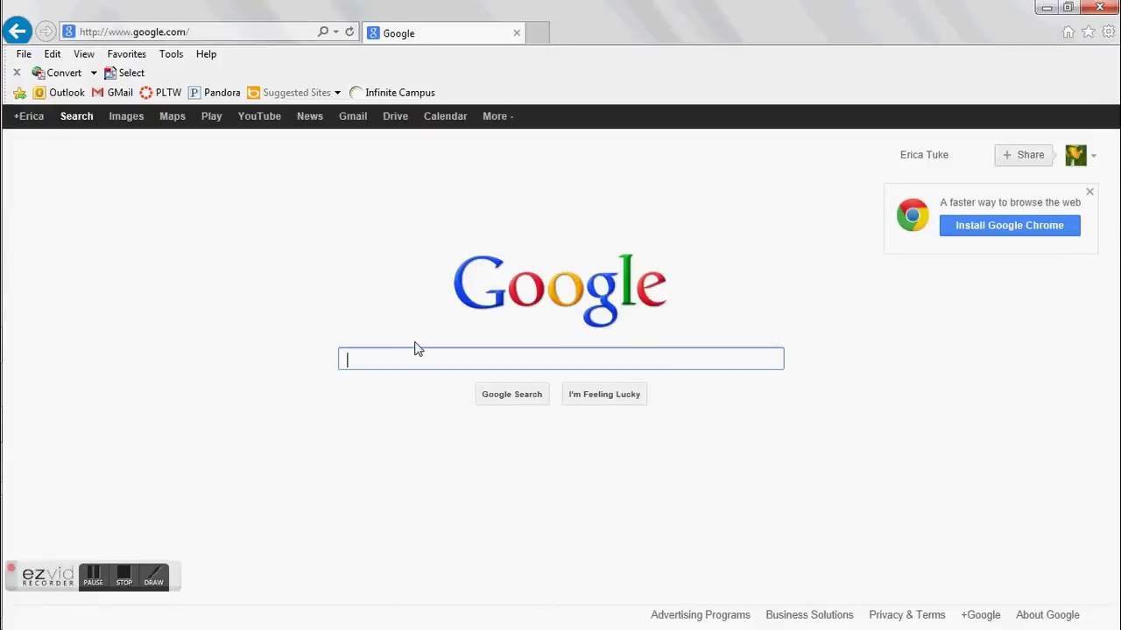
- Search Google for "black and white terrain map" and show the image results
text(black a)
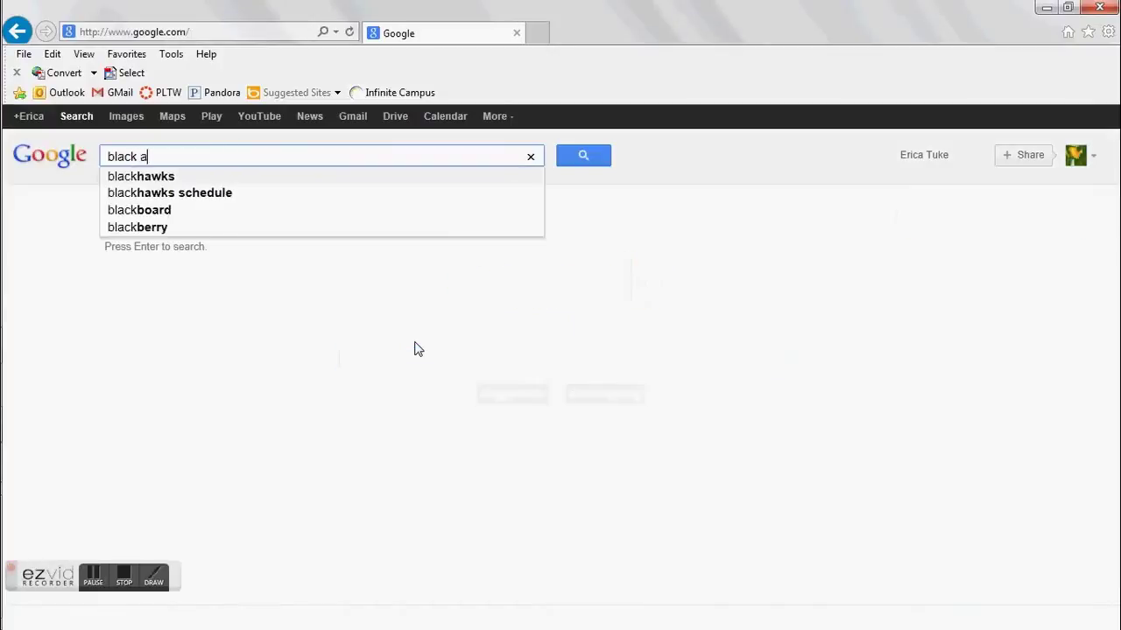
text(nd white terrain)
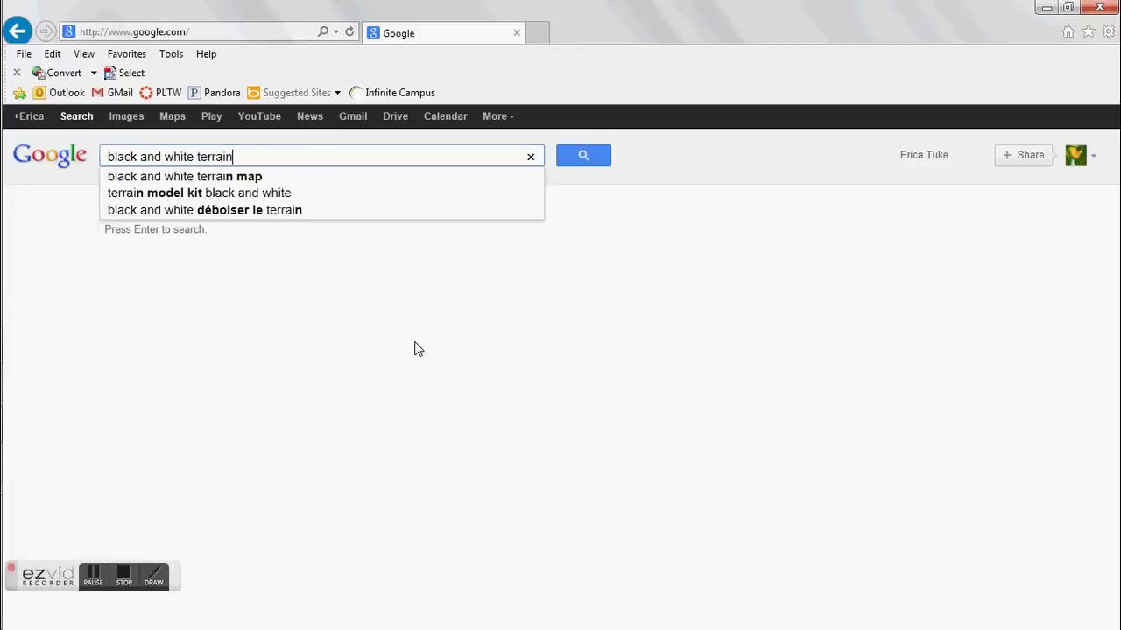
key(Return)
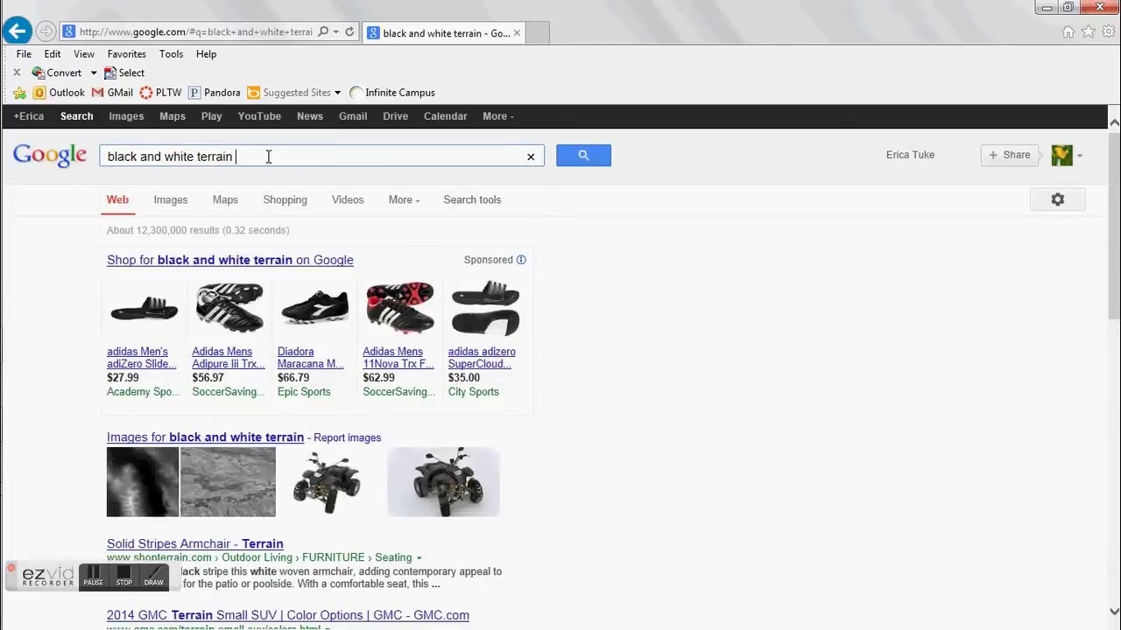
text(map)
key(Return)
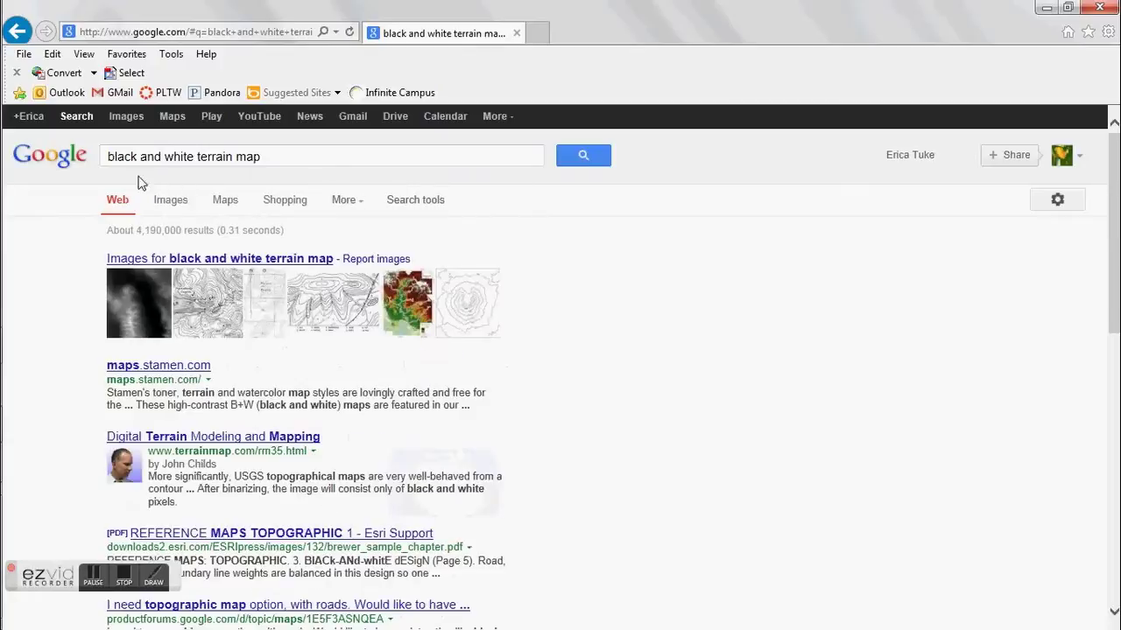
click(129, 123)
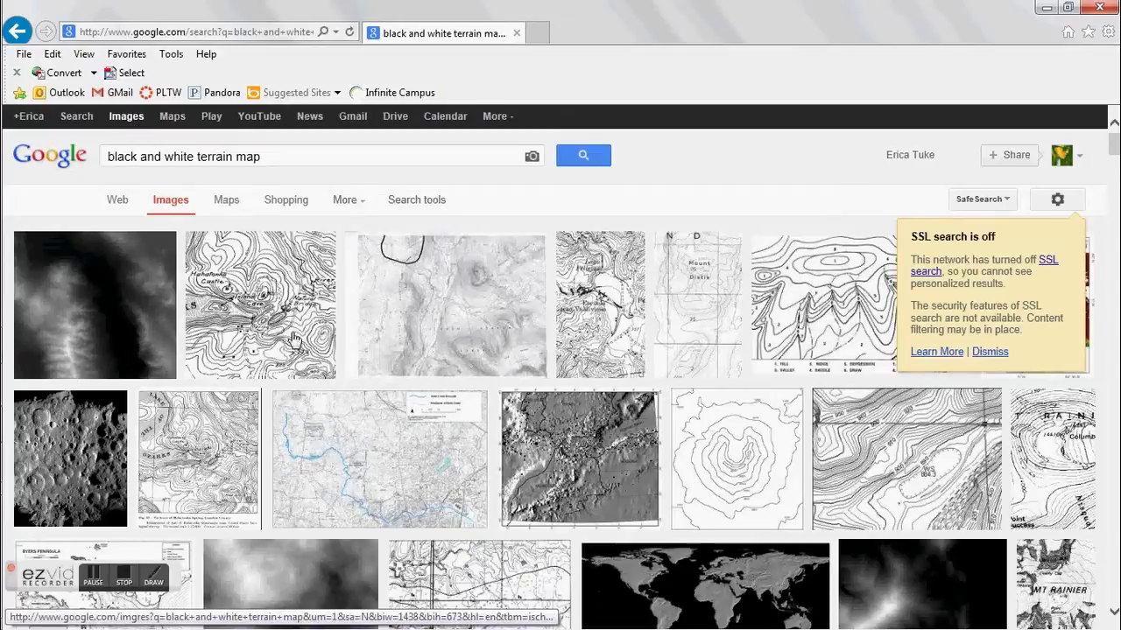
- Browse the terrain images and preview the 1512 × 1752 branching grayscale height map from lab.visual-logic.com
scroll(298, 315, down, 3)
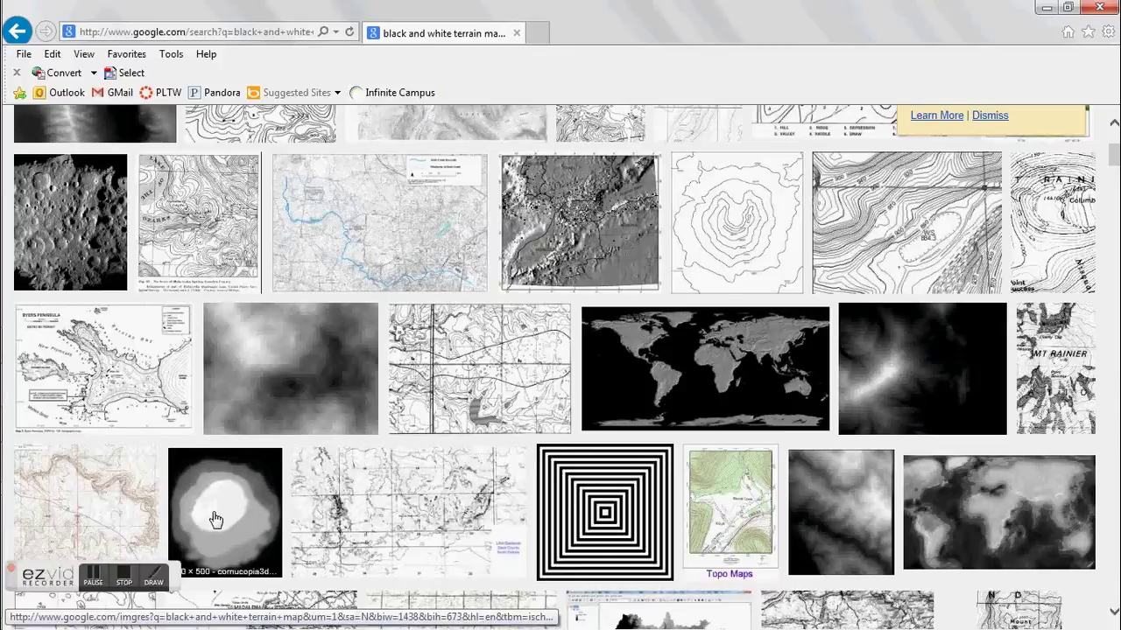
scroll(215, 519, up, 3)
click(75, 321)
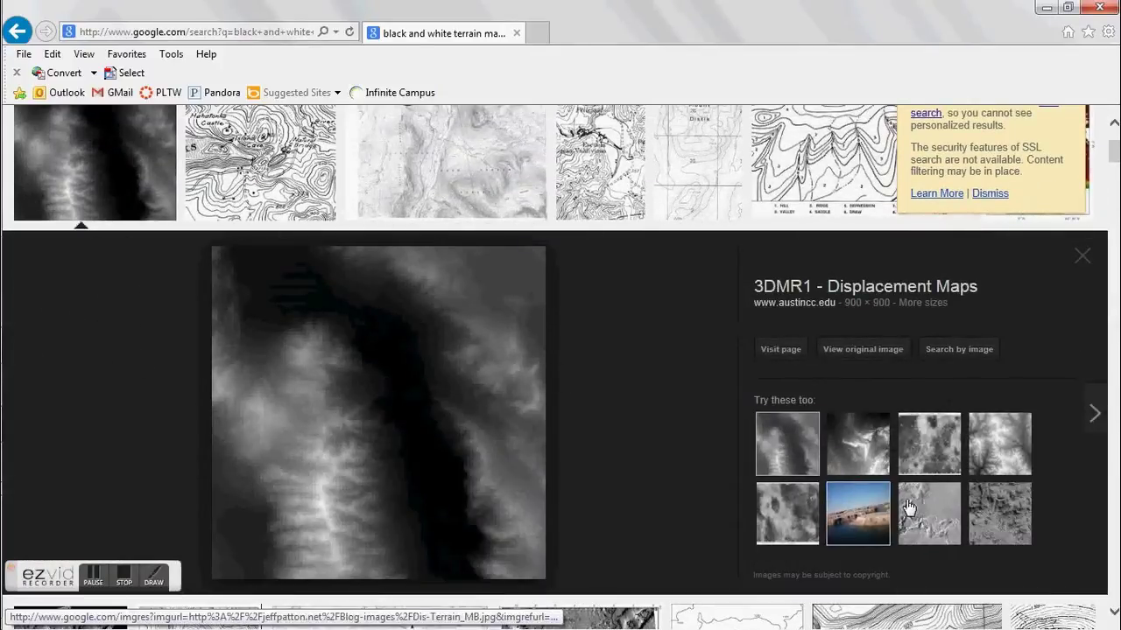
click(991, 444)
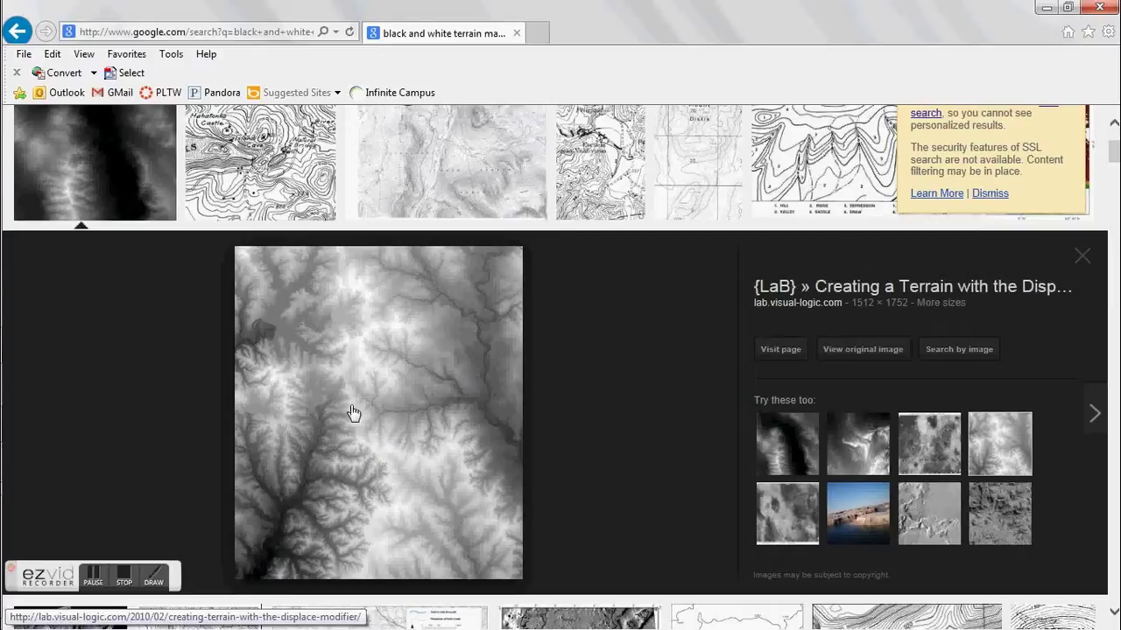
- Save the previewed height map to the Desktop as the JPEG file laurel-hill-DEM-copy.jpg
right_click(358, 376)
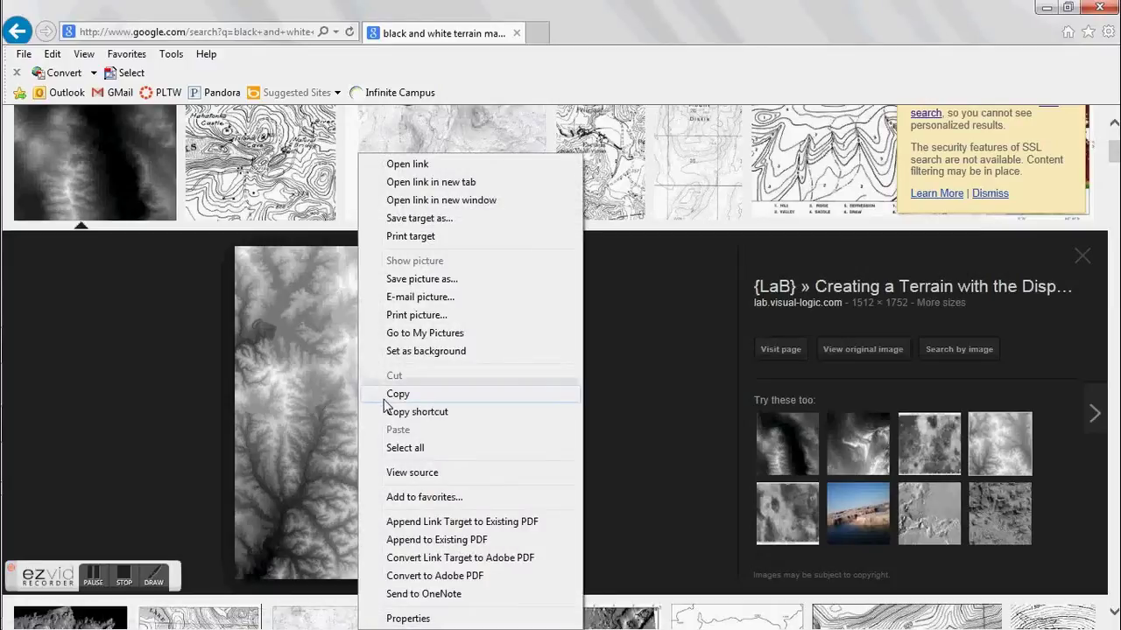
click(421, 279)
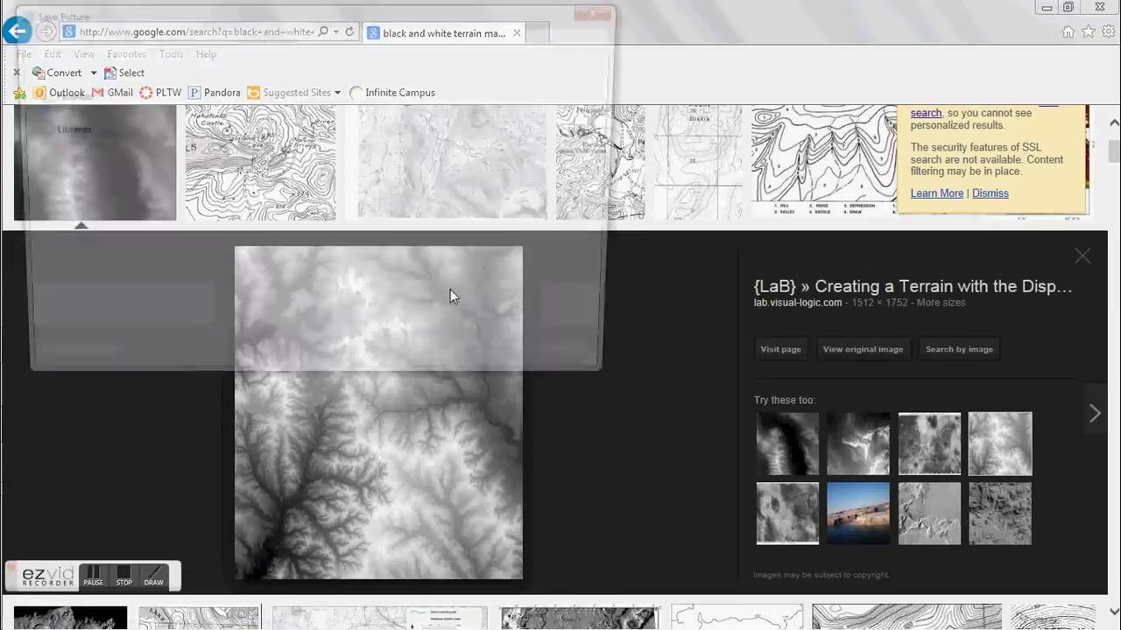
click(65, 116)
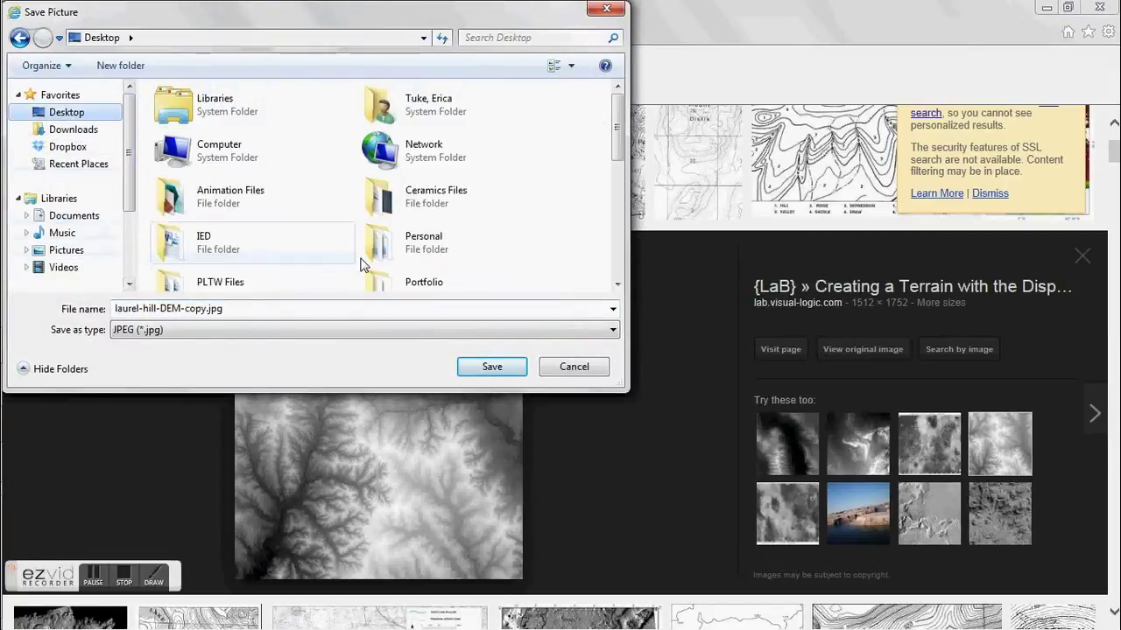
click(116, 313)
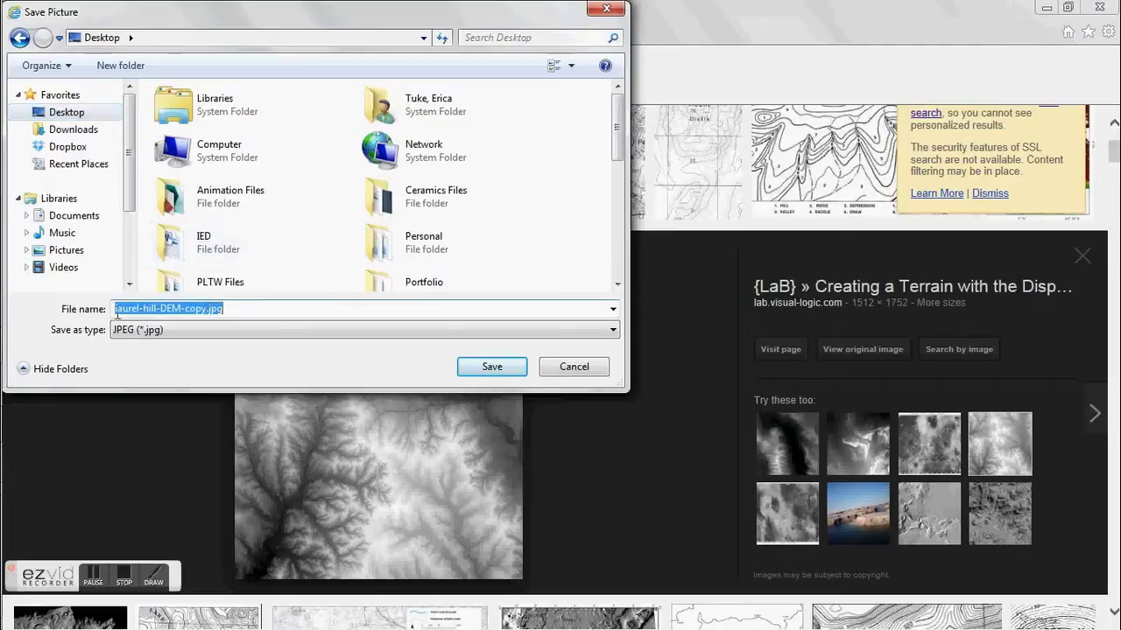
click(490, 368)
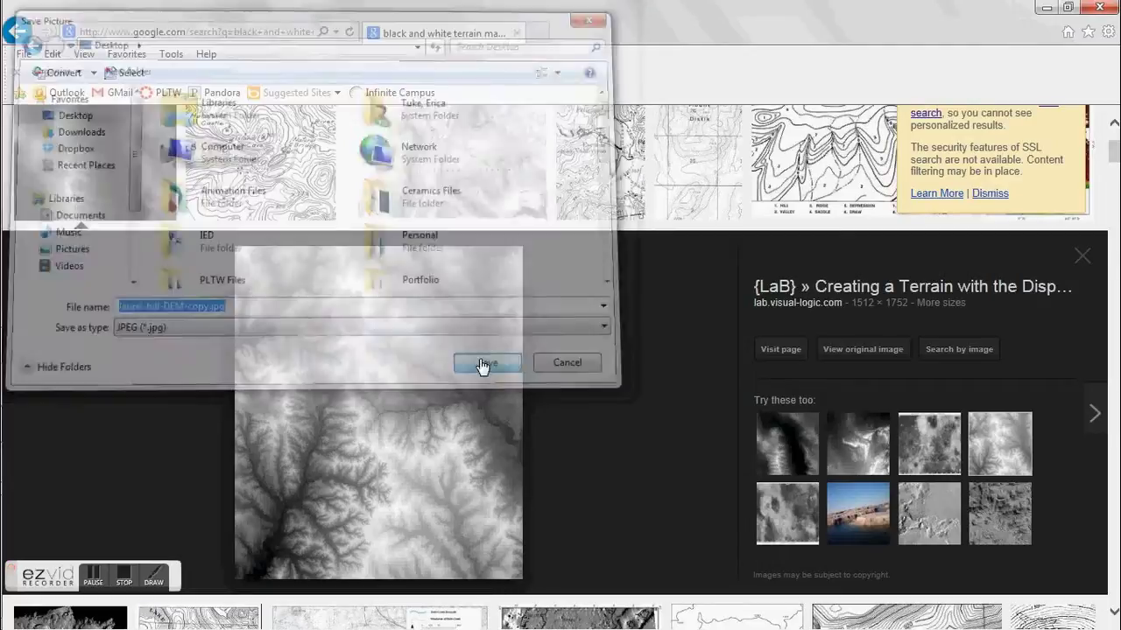
- Return to 3ds Max Design and apply the object-space Displace modifier to the plane
click(1047, 9)
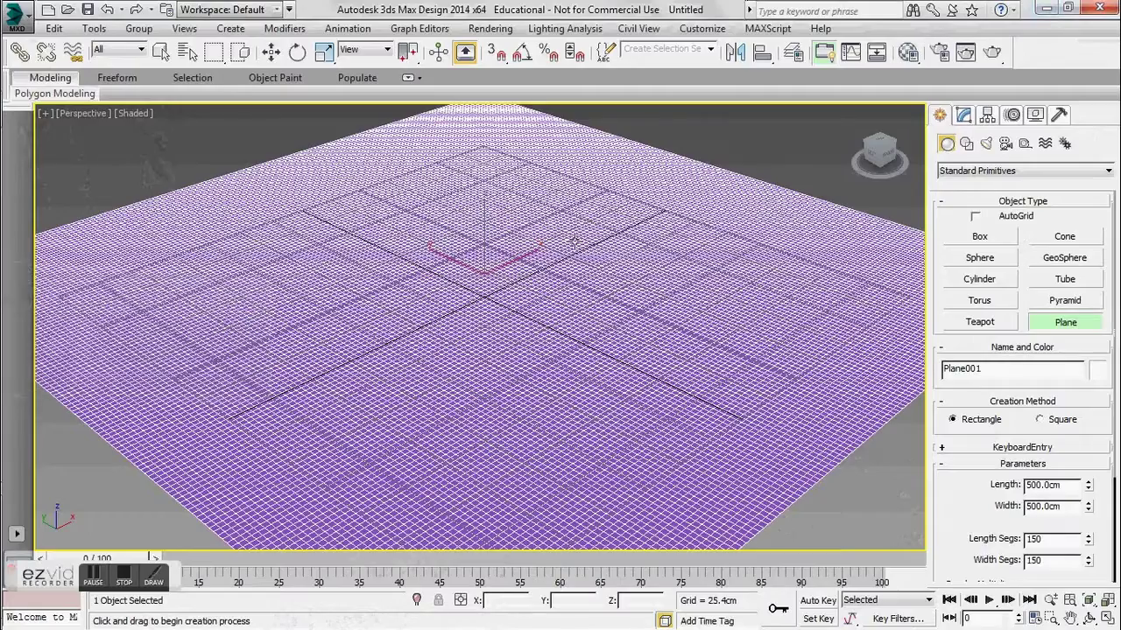
click(963, 116)
click(974, 168)
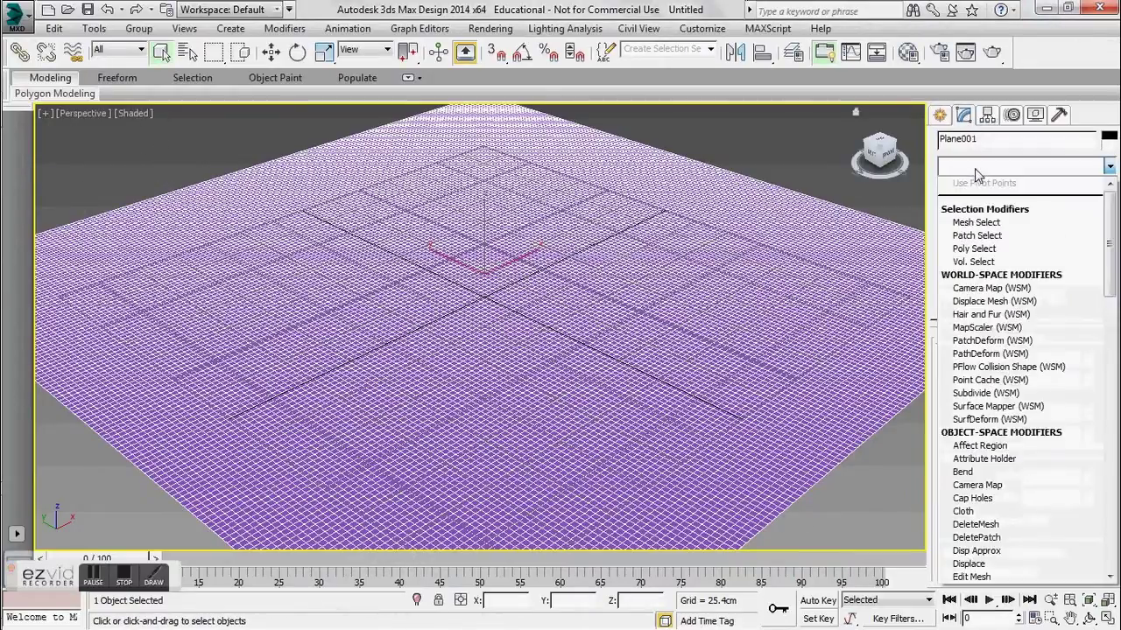
key(d)
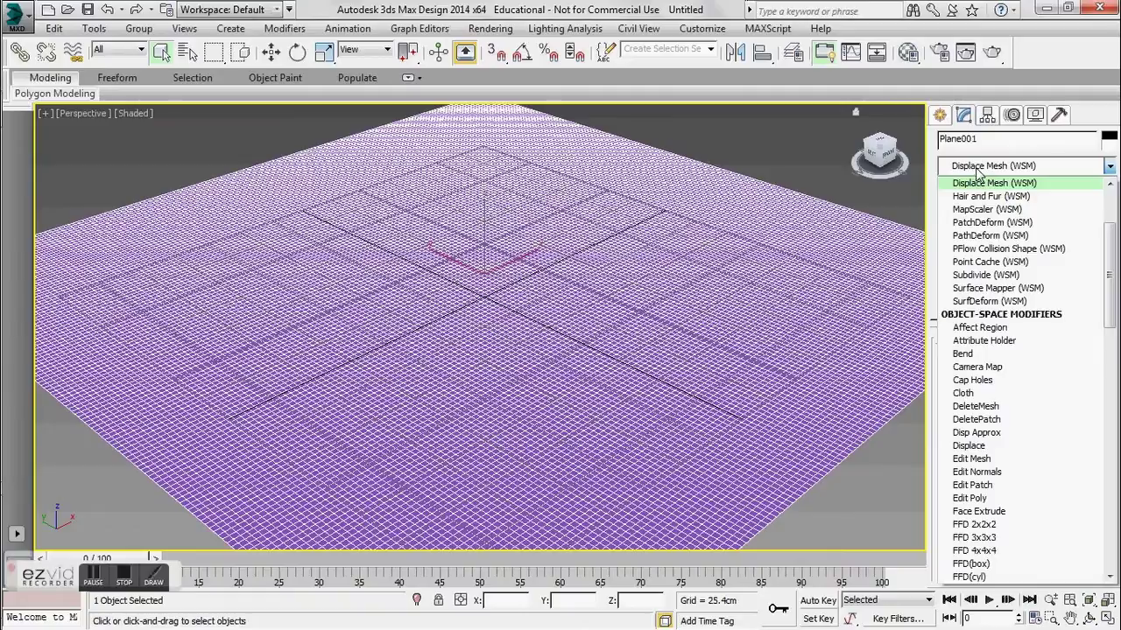
scroll(994, 289, down, 12)
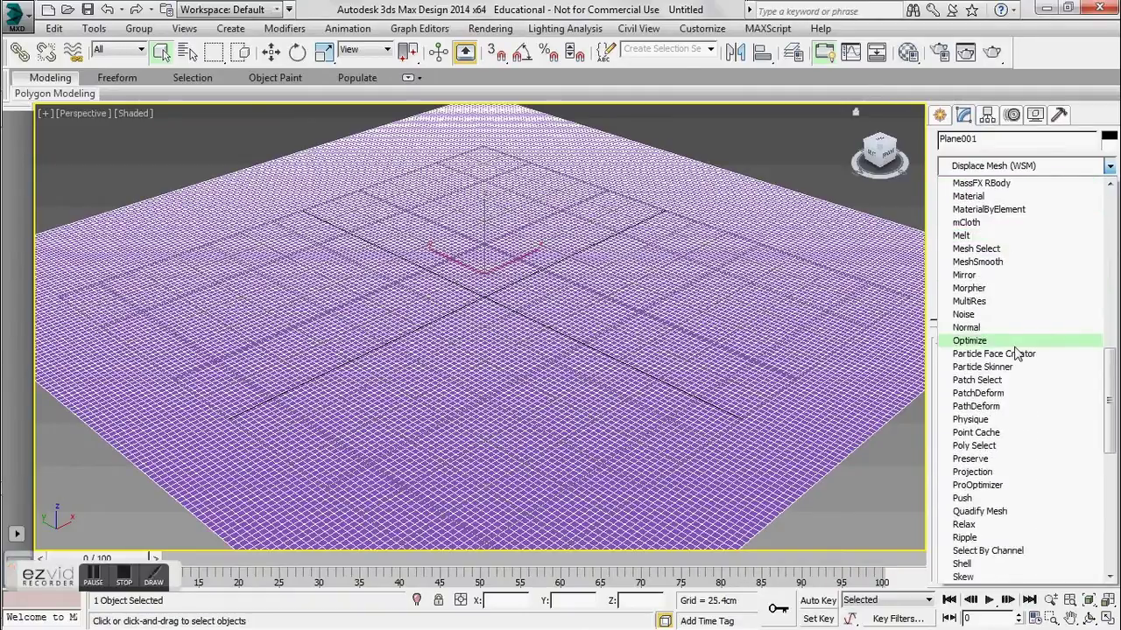
scroll(1020, 403, down, 4)
scroll(1020, 423, up, 3)
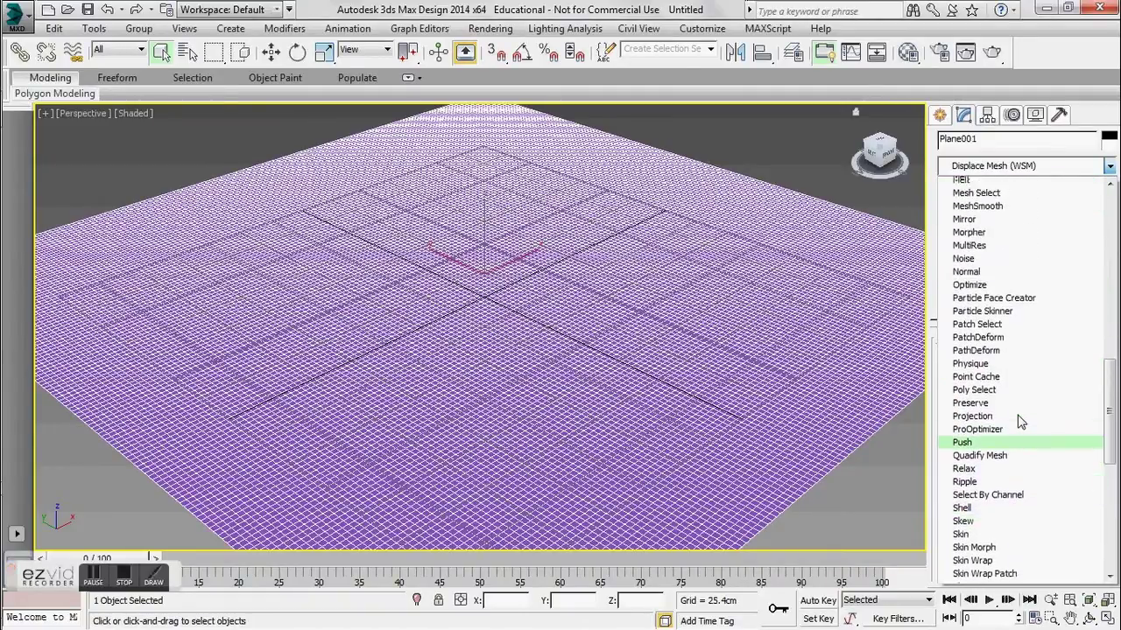
scroll(1020, 423, up, 7)
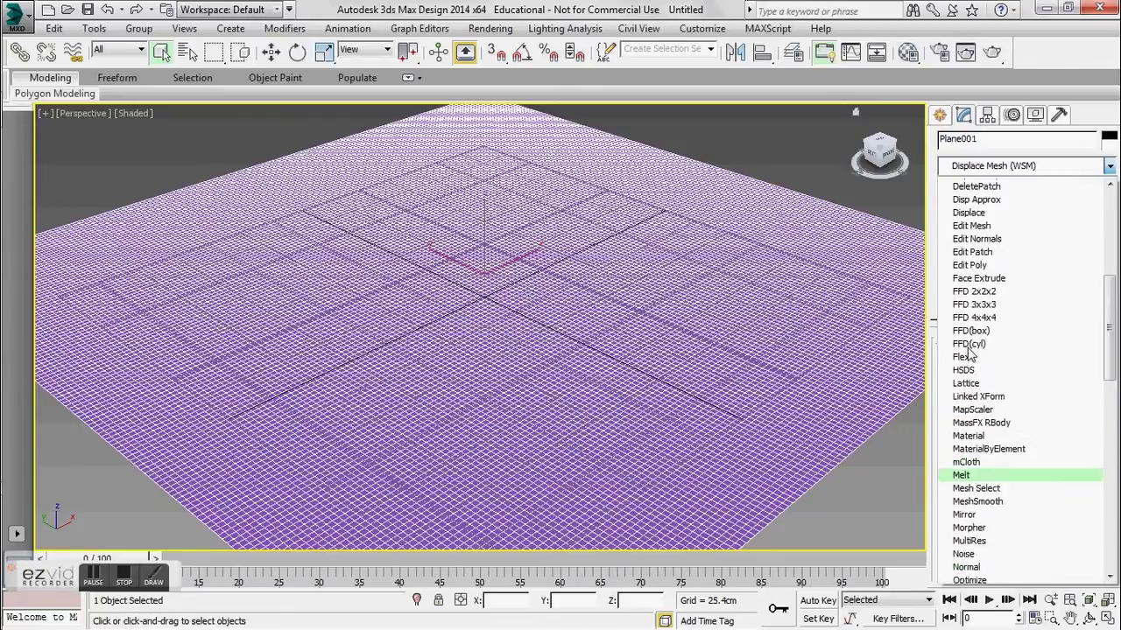
scroll(969, 346, up, 4)
click(969, 328)
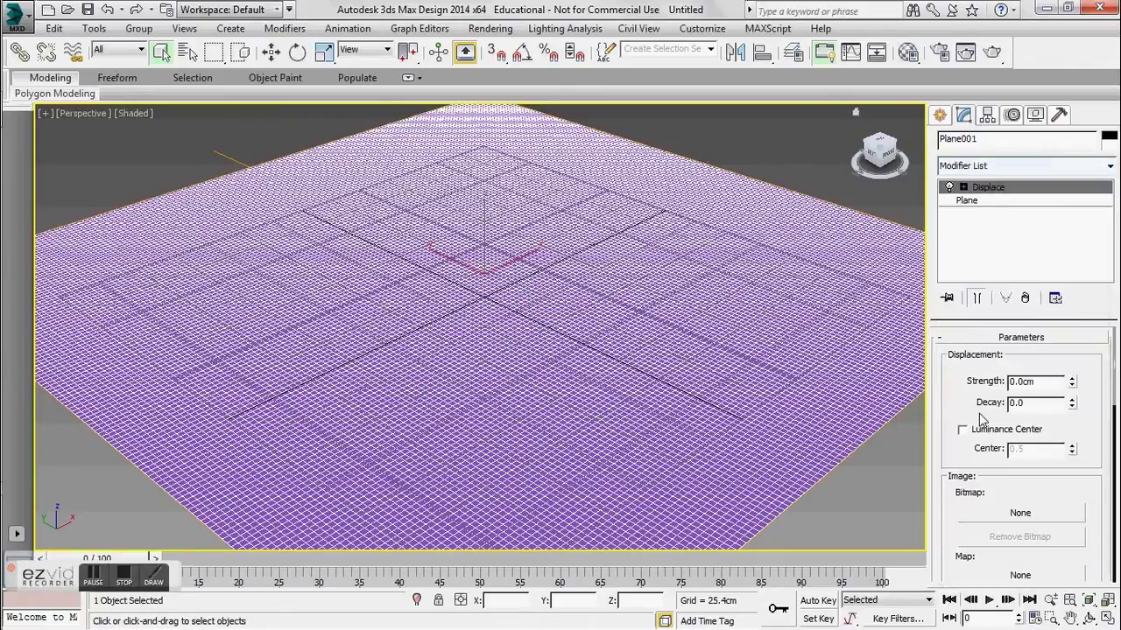
- Load laurel-hill-DEM-copy.jpg from the Desktop as the Displace modifier's image bitmap
scroll(954, 407, down, 3)
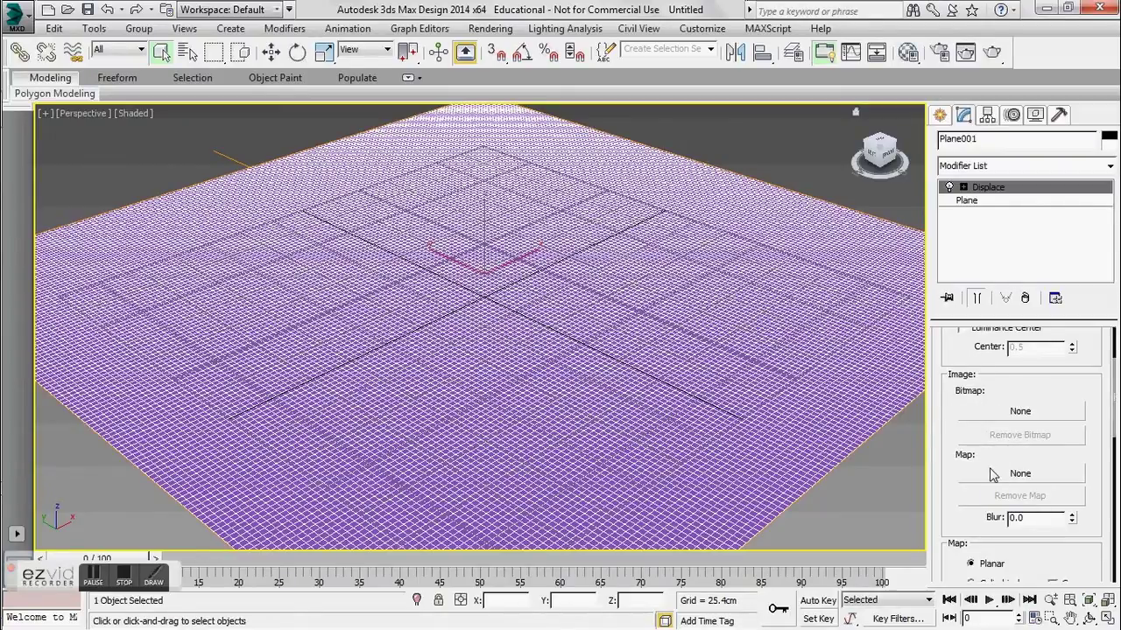
click(1015, 416)
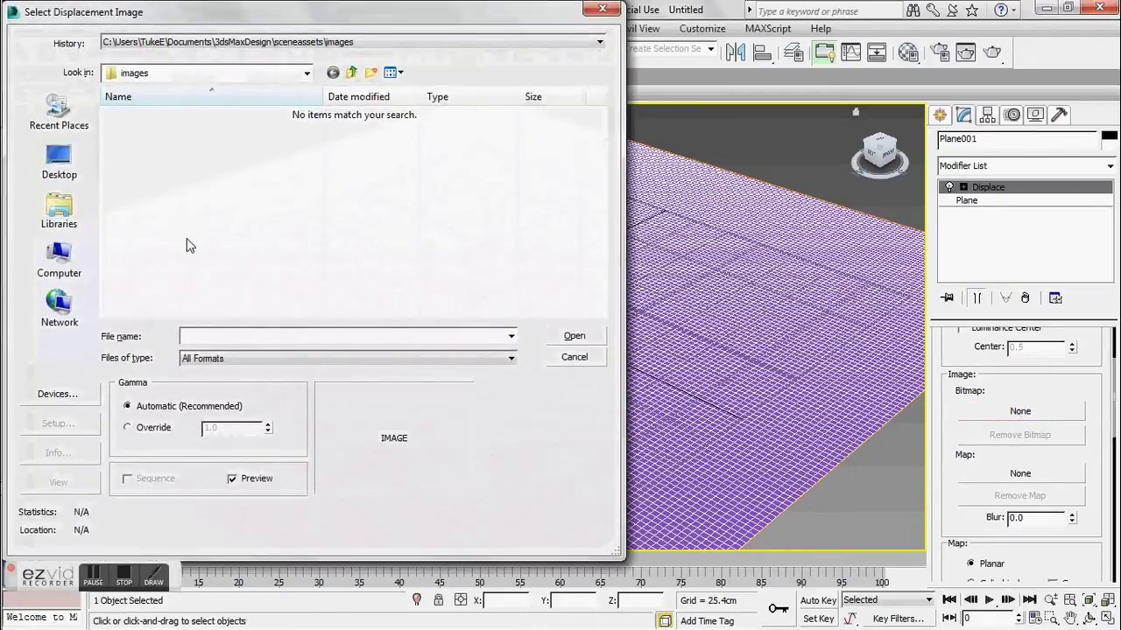
click(59, 159)
drag(599, 170, 602, 292)
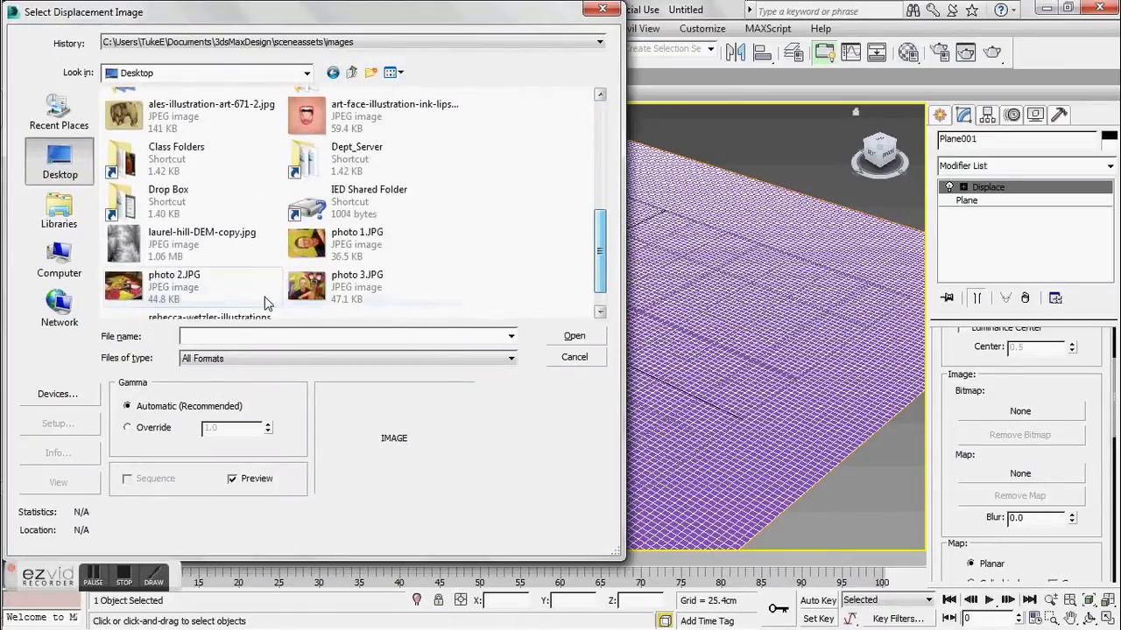
click(201, 243)
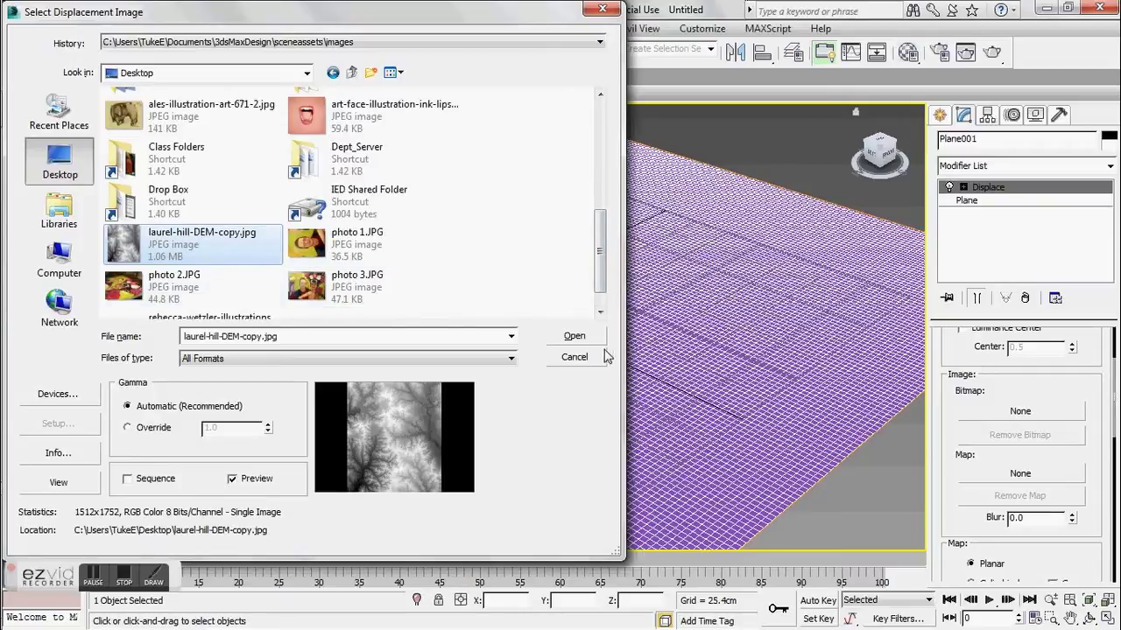
click(567, 340)
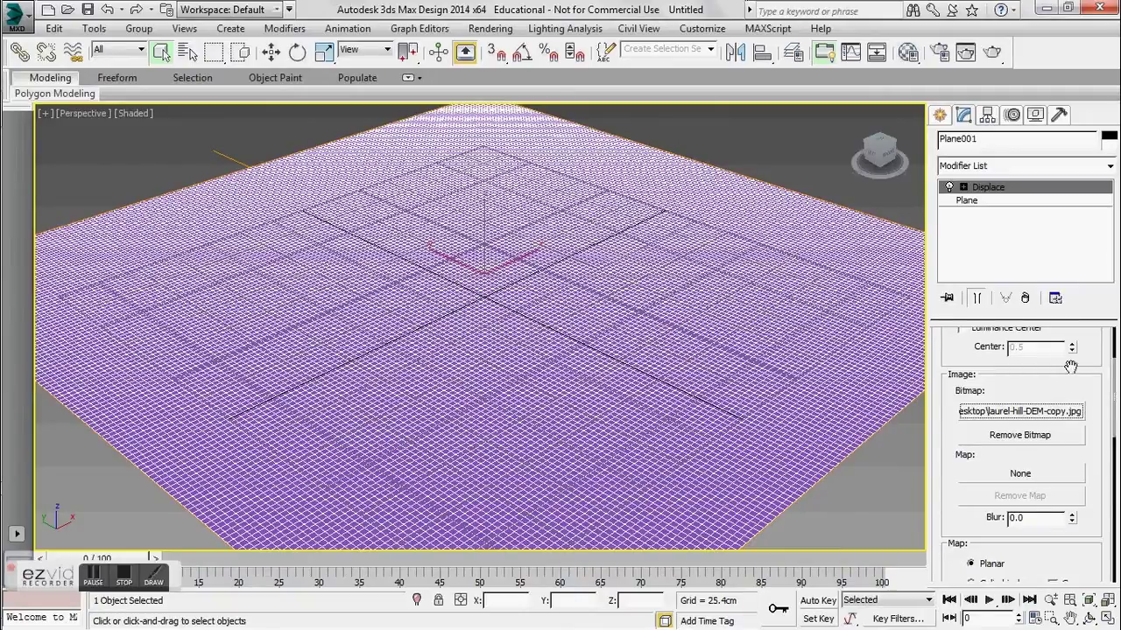
- Raise the plane's displacement strength to about 32.29 cm
drag(1071, 351, 1075, 444)
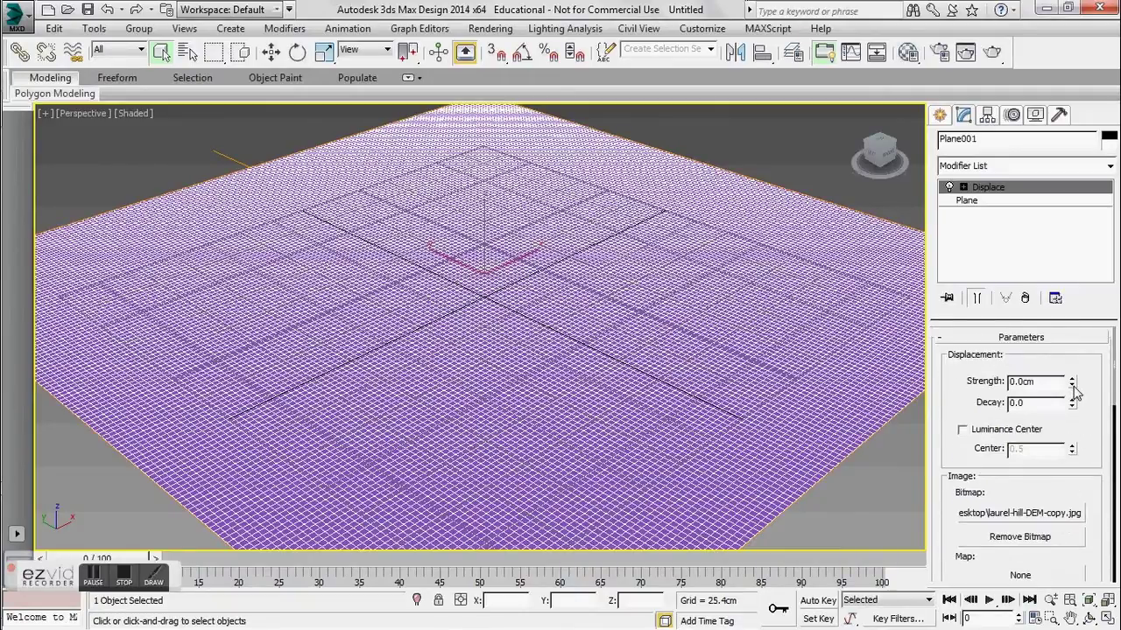
drag(1072, 385, 960, 10)
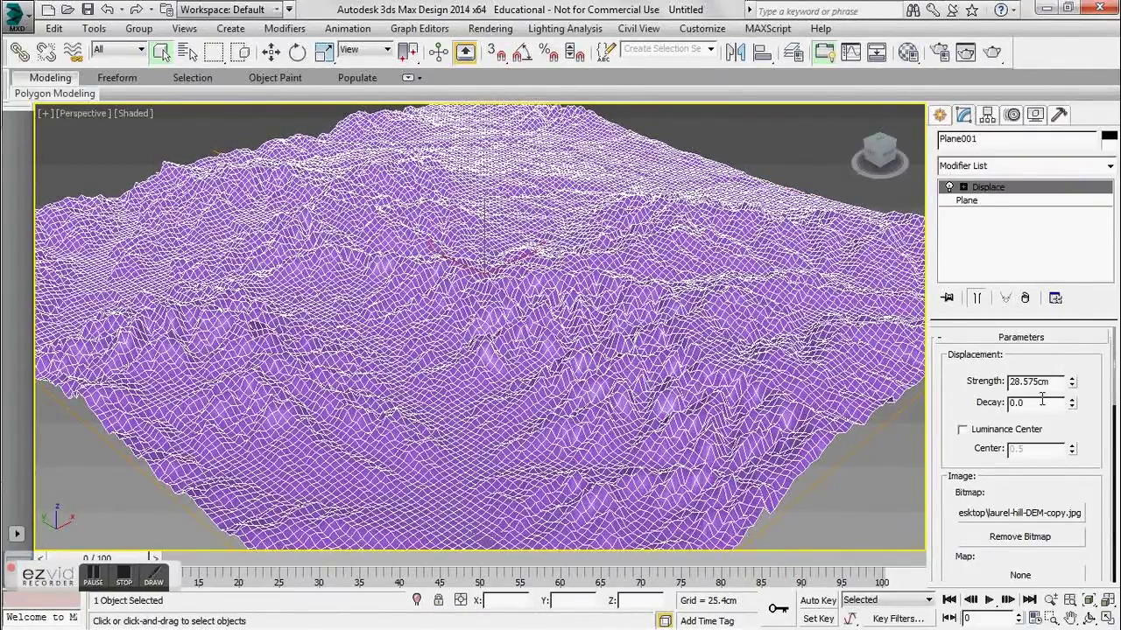
mouse_move(1070, 386)
mouse_down()
mouse_move(1069, 237)
mouse_move(1070, 383)
mouse_up()
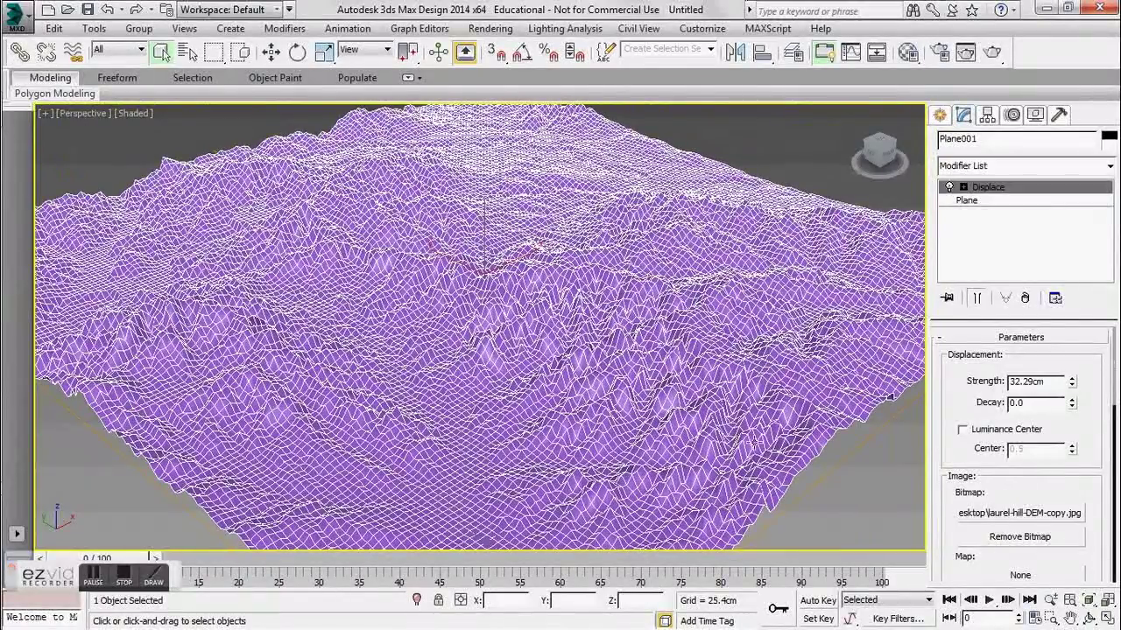
- Deselect the displaced terrain and examine its shaded relief from another angle
alt+middle_drag(181, 508, 770, 470)
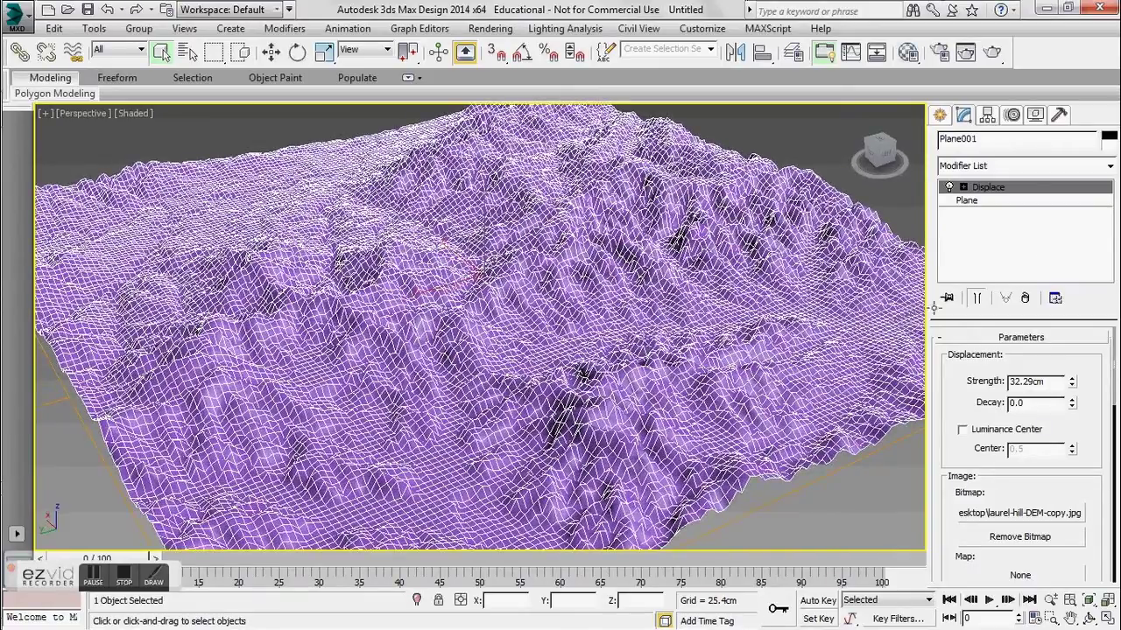
click(271, 52)
click(232, 132)
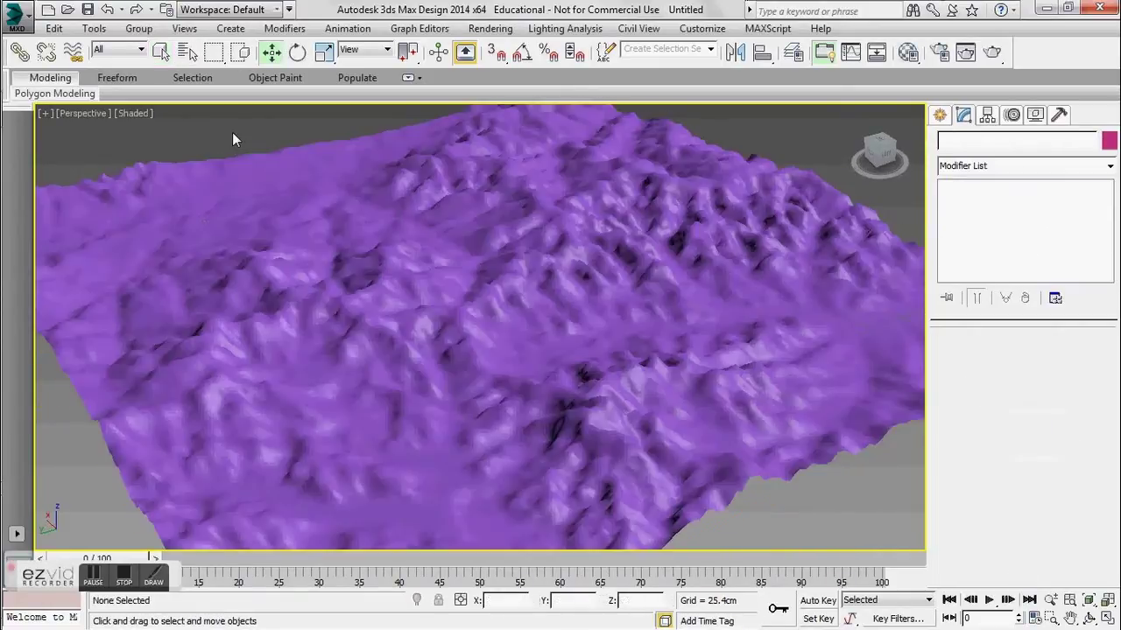
mouse_move(389, 368)
alt+middle_down()
mouse_move(393, 385)
mouse_move(398, 351)
mouse_move(407, 368)
alt+middle_up()
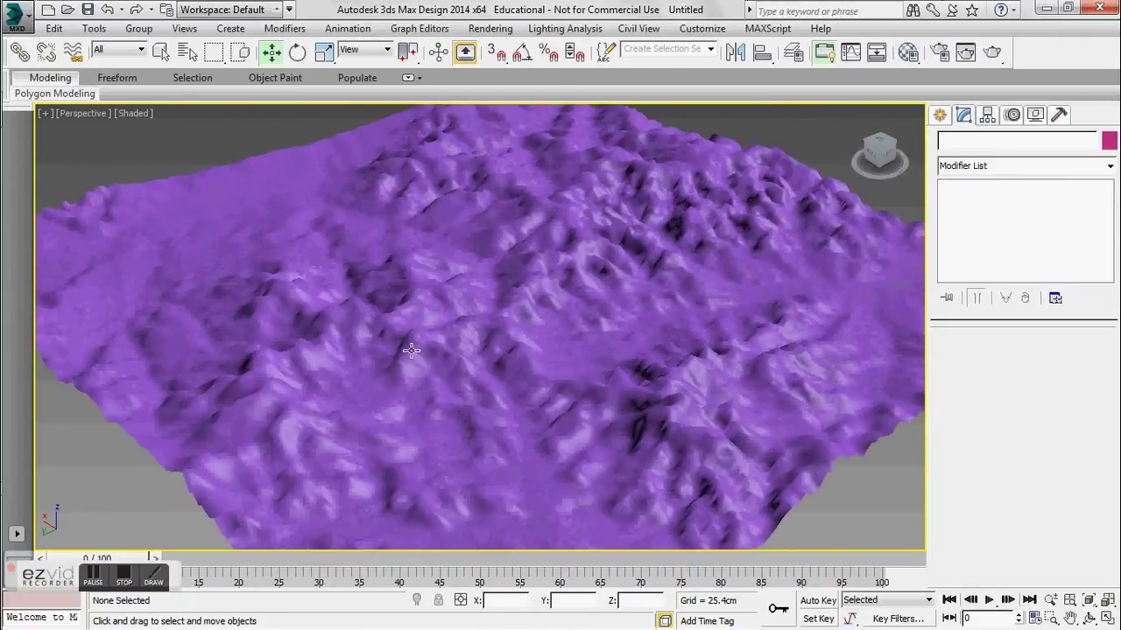
- Select the terrain, open the Material Editor and copy the displacement bitmap into the first sample slot
click(411, 352)
key(m)
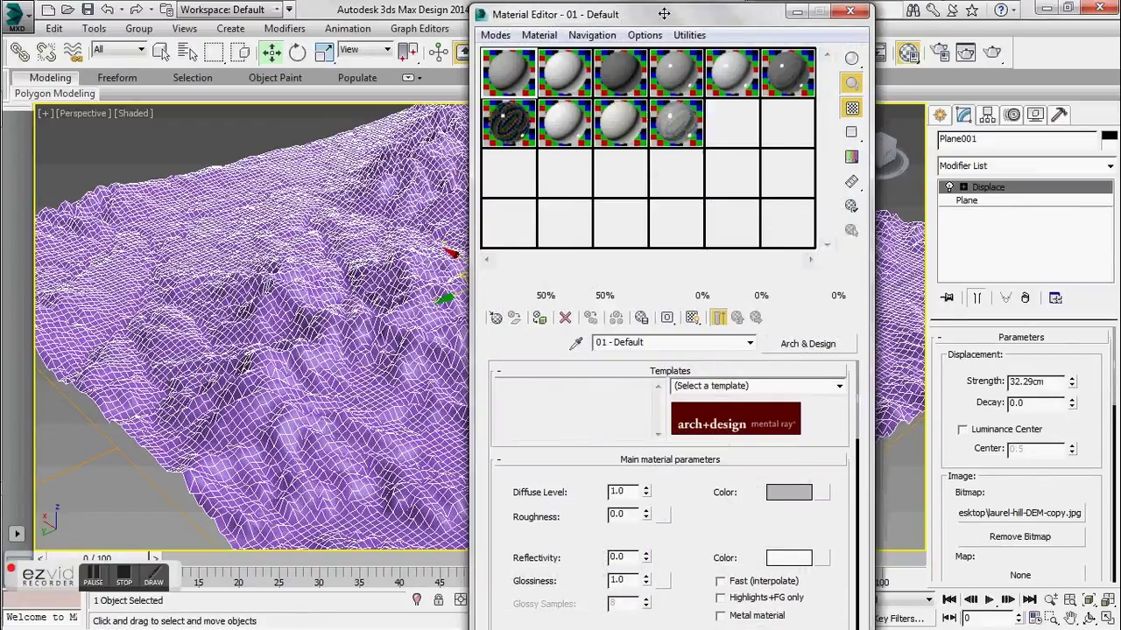
drag(663, 14, 258, 16)
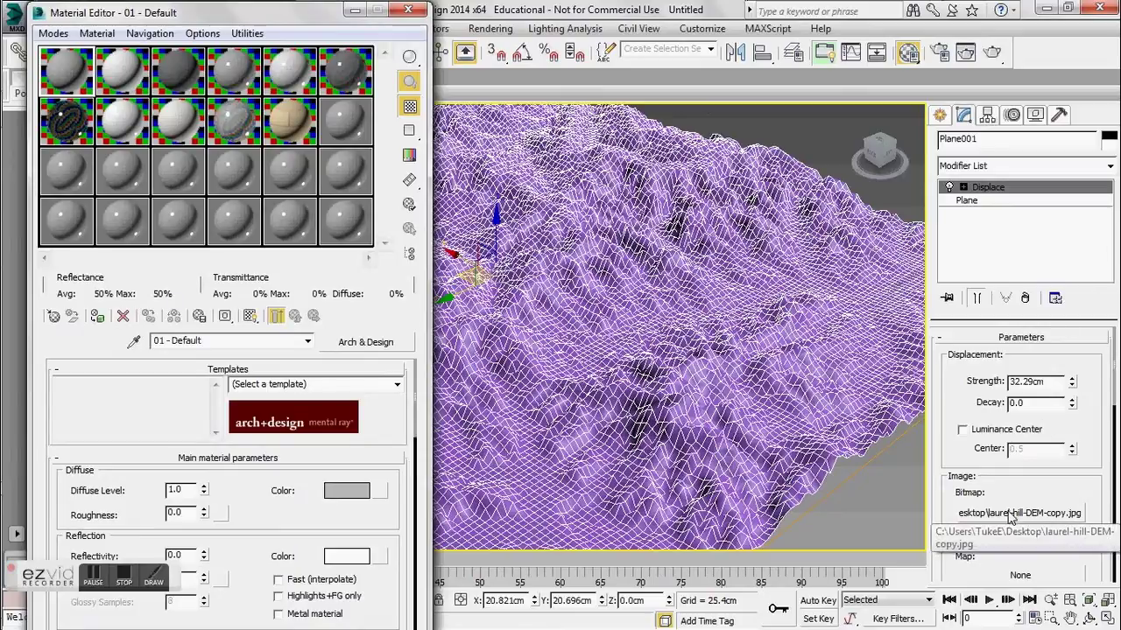
drag(1011, 517, 121, 80)
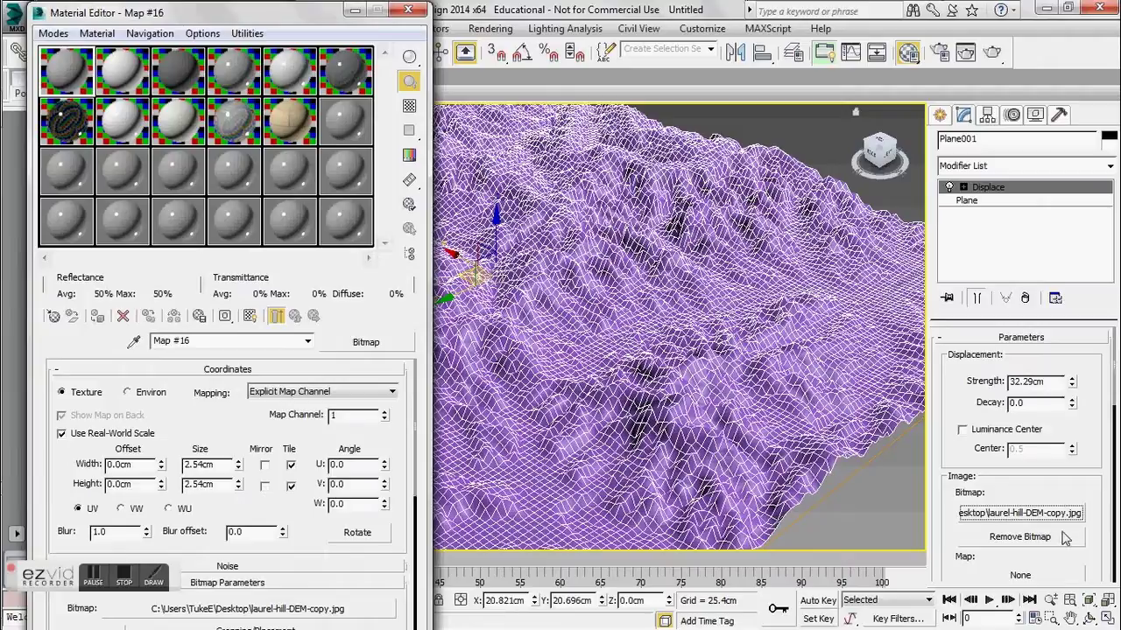
drag(1033, 520, 61, 81)
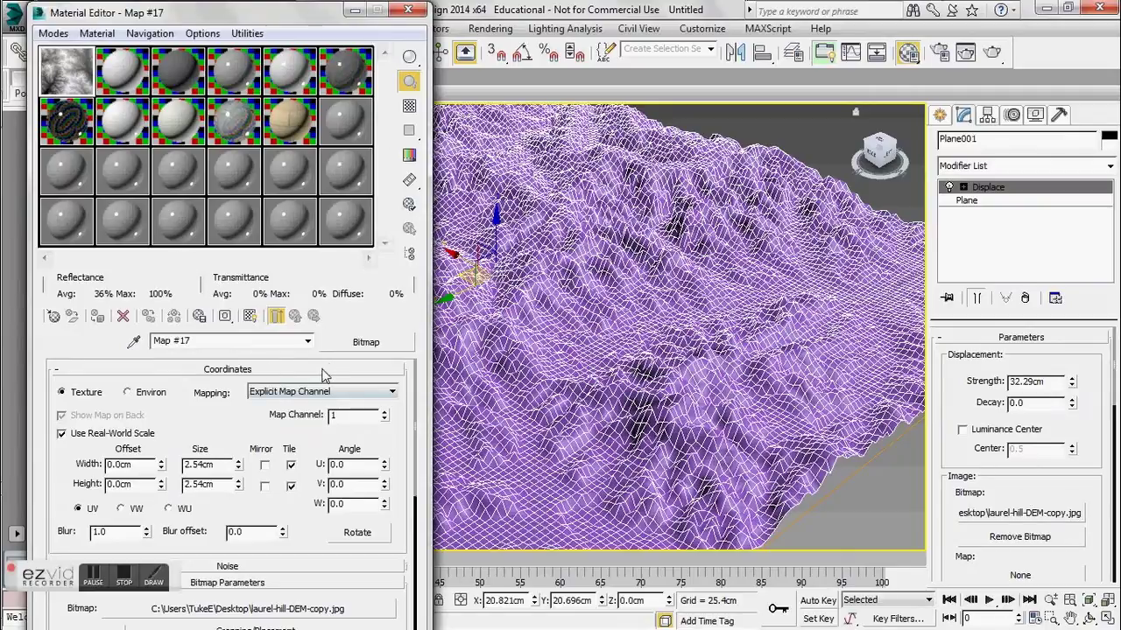
- Set the bitmap's real-world width and height size to 1 cm each and minimise the Material Editor
click(236, 473)
text(1)
key(Tab)
text(1)
key(Return)
drag(200, 450, 160, 225)
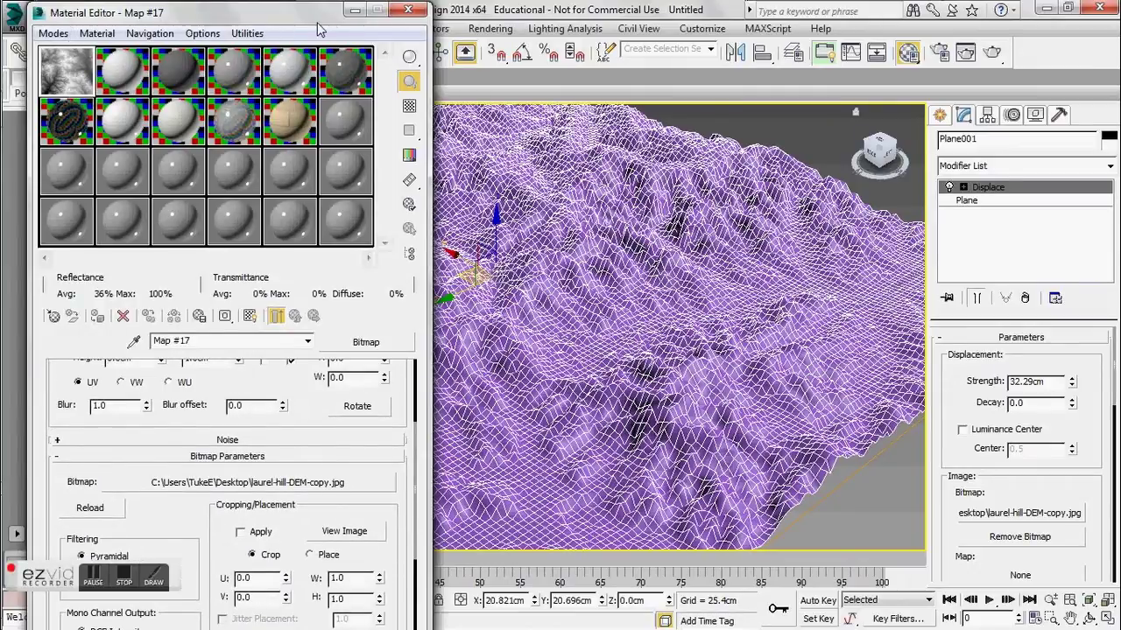
click(355, 10)
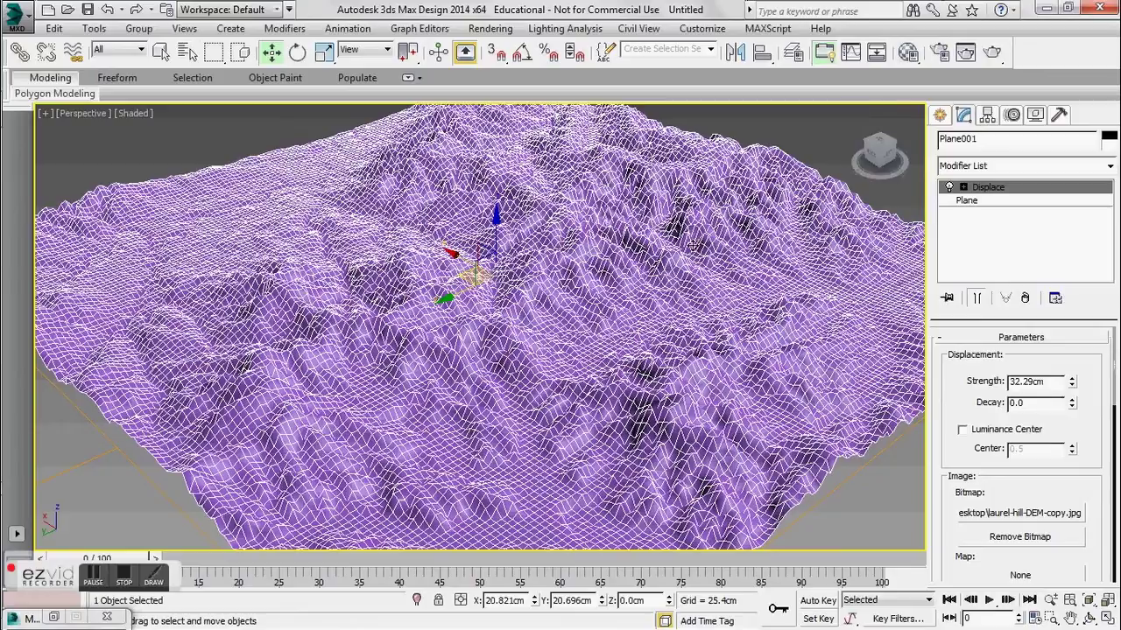
- Switch to a top view and draw a second plane covering the terrain, about 501 × 497 cm
click(880, 141)
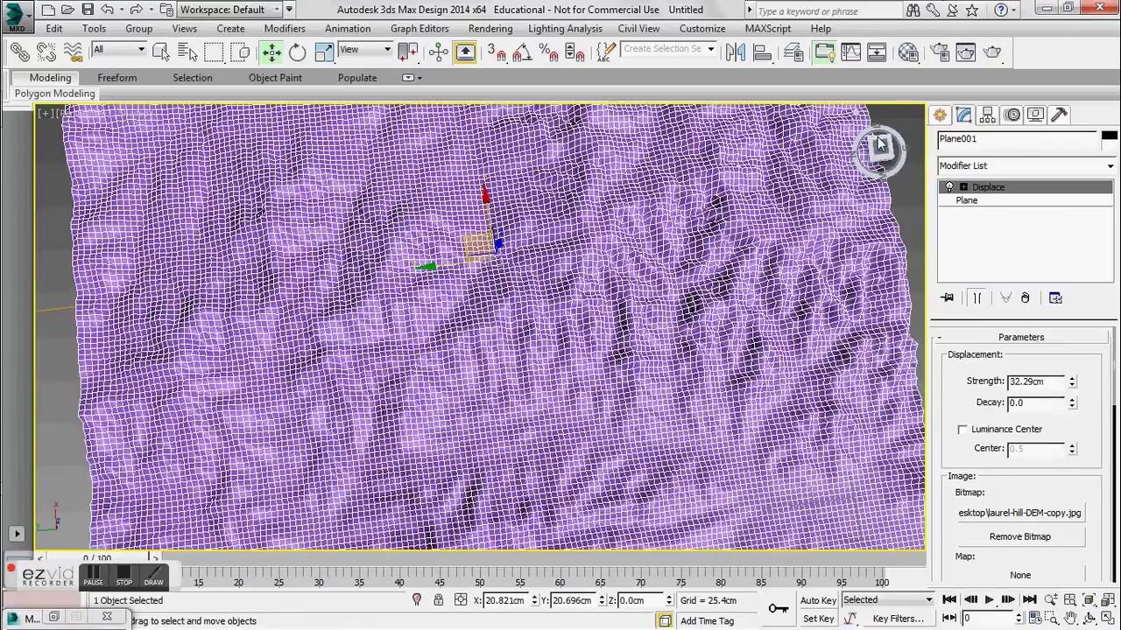
scroll(556, 255, down, 3)
scroll(555, 260, up, 1)
scroll(557, 267, down, 2)
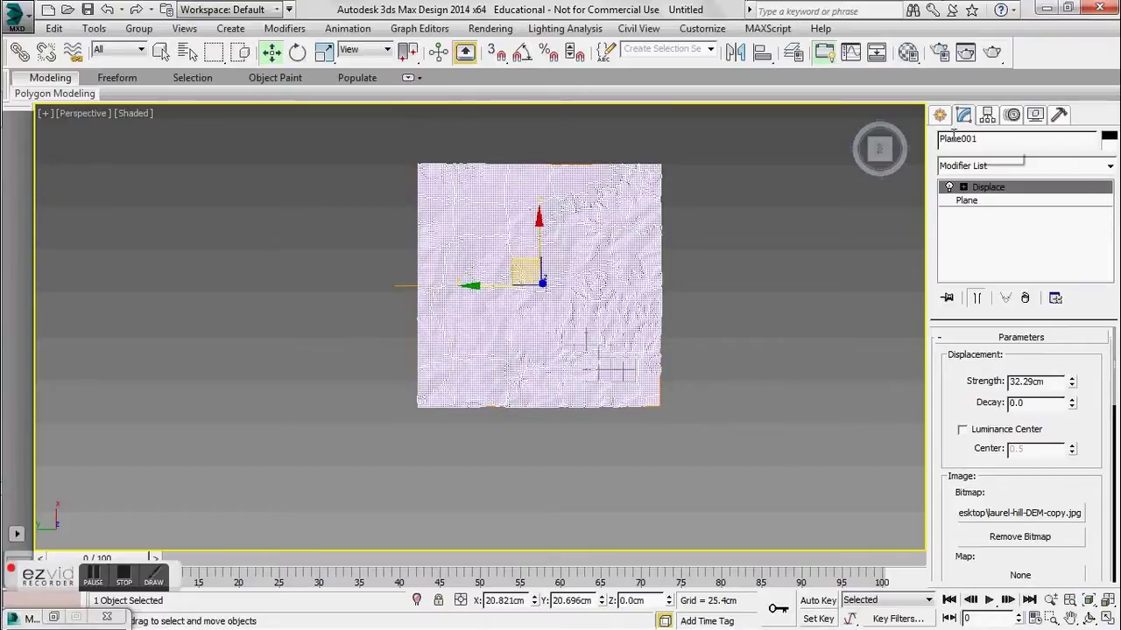
click(940, 117)
click(1065, 322)
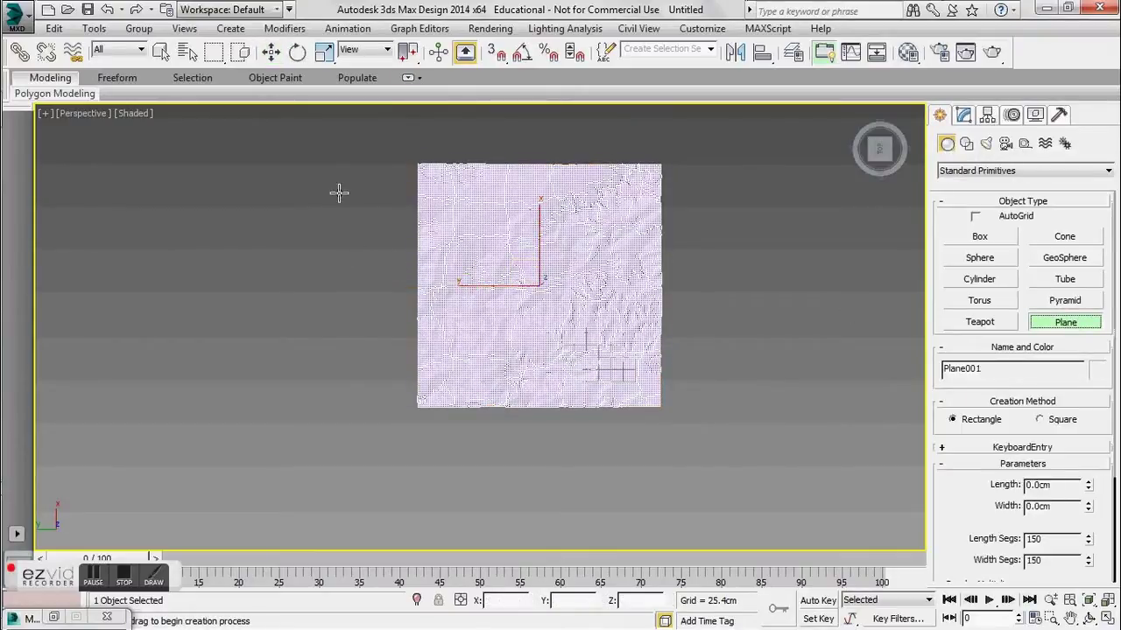
drag(417, 163, 660, 406)
- Set the new plane's length and width to 500 cm each
double_click(1076, 485)
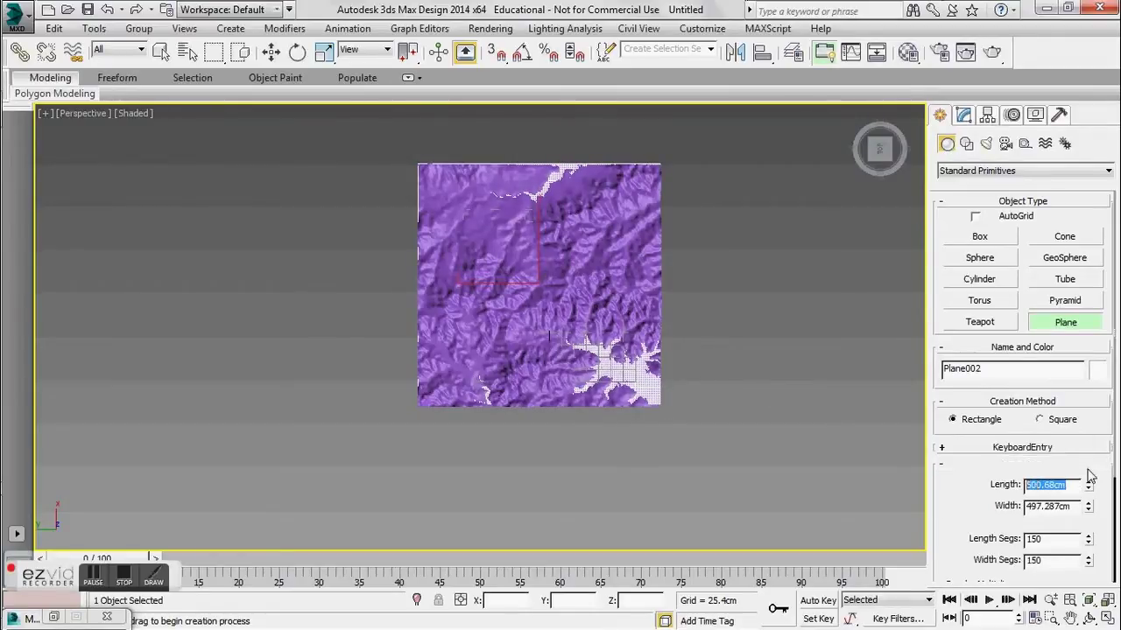
text(500)
key(Tab)
text(50)
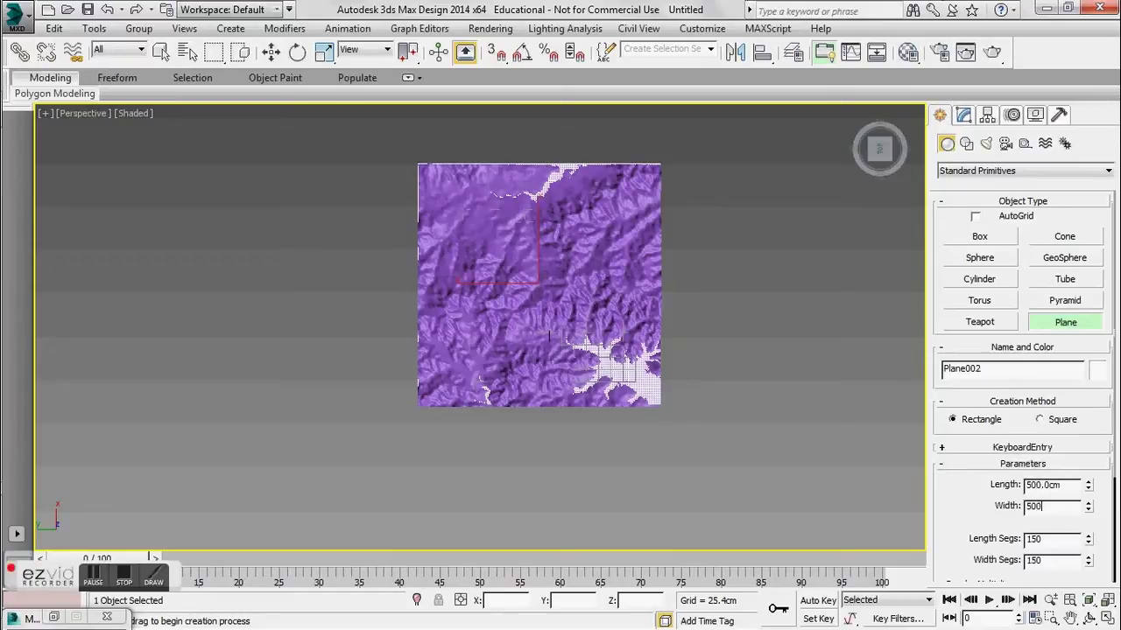
text(0)
key(Return)
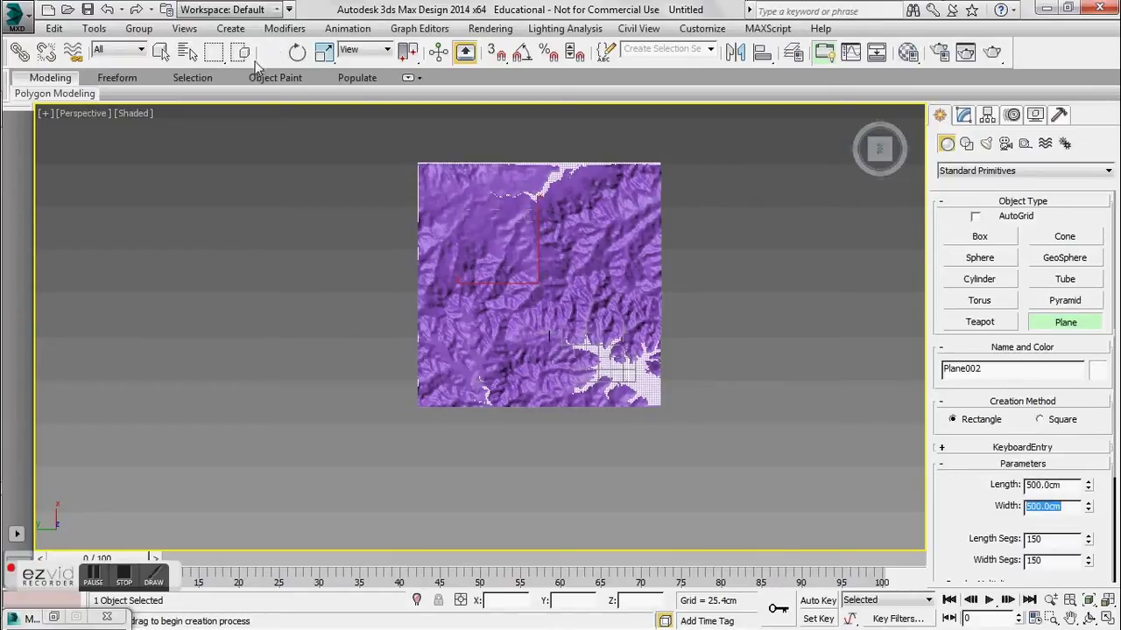
- Select both planes and move them to the origin at X 0, Y 0, Z 0, ending with nothing selected
click(271, 52)
drag(564, 304, 567, 308)
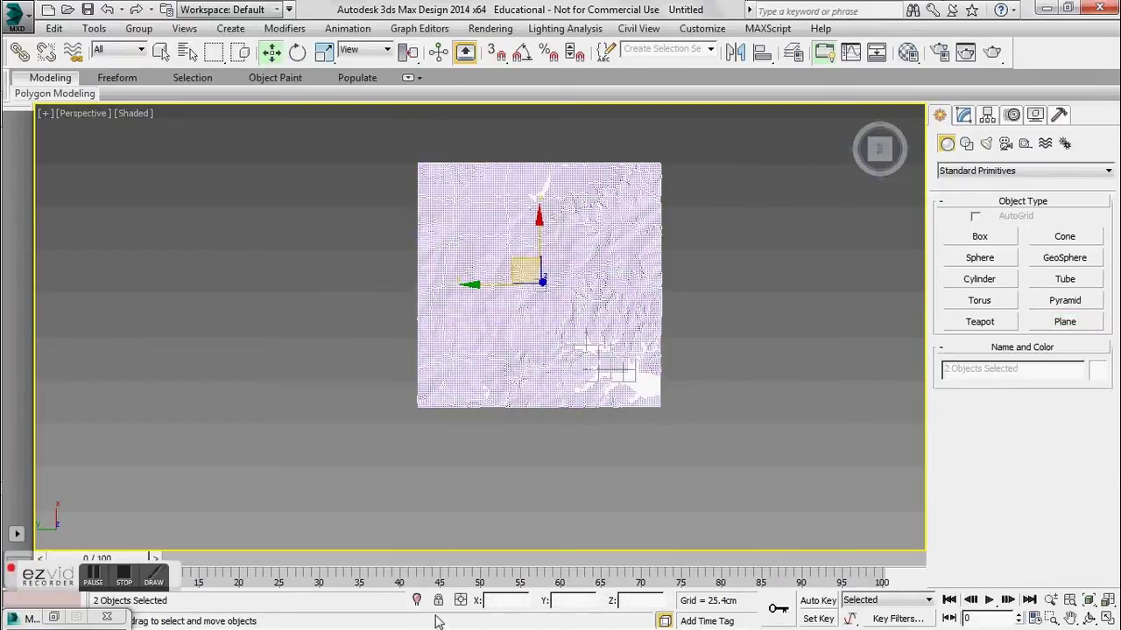
click(493, 602)
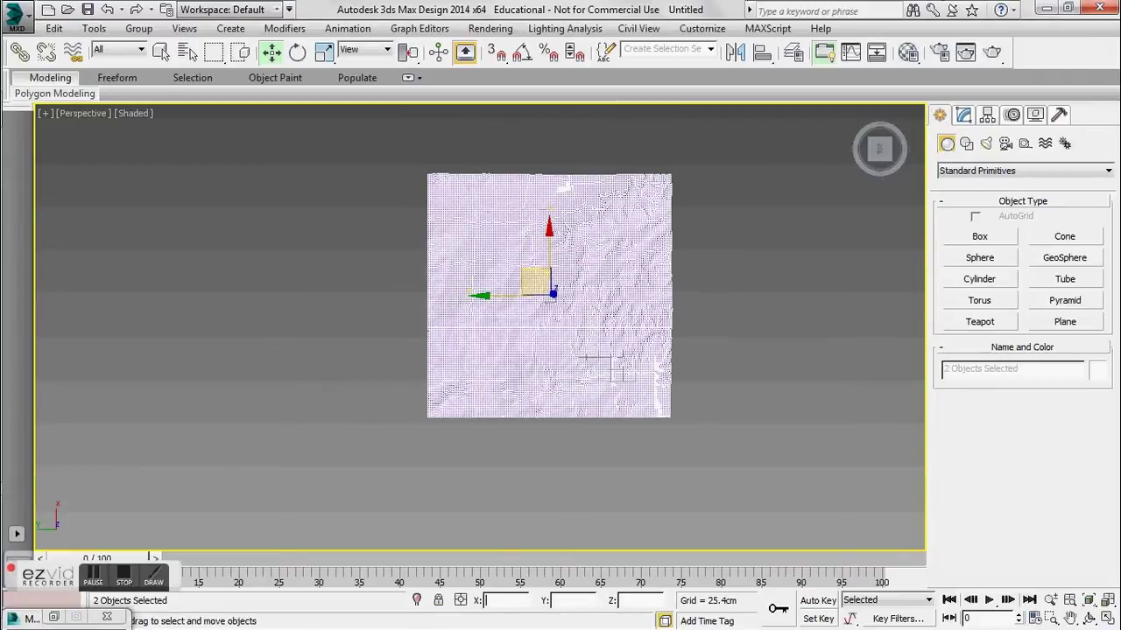
click(403, 516)
- Select Plane002 by name, rename it water and raise it along Z to about 8.93 cm
alt+middle_drag(551, 288, 554, 149)
scroll(560, 333, up, 4)
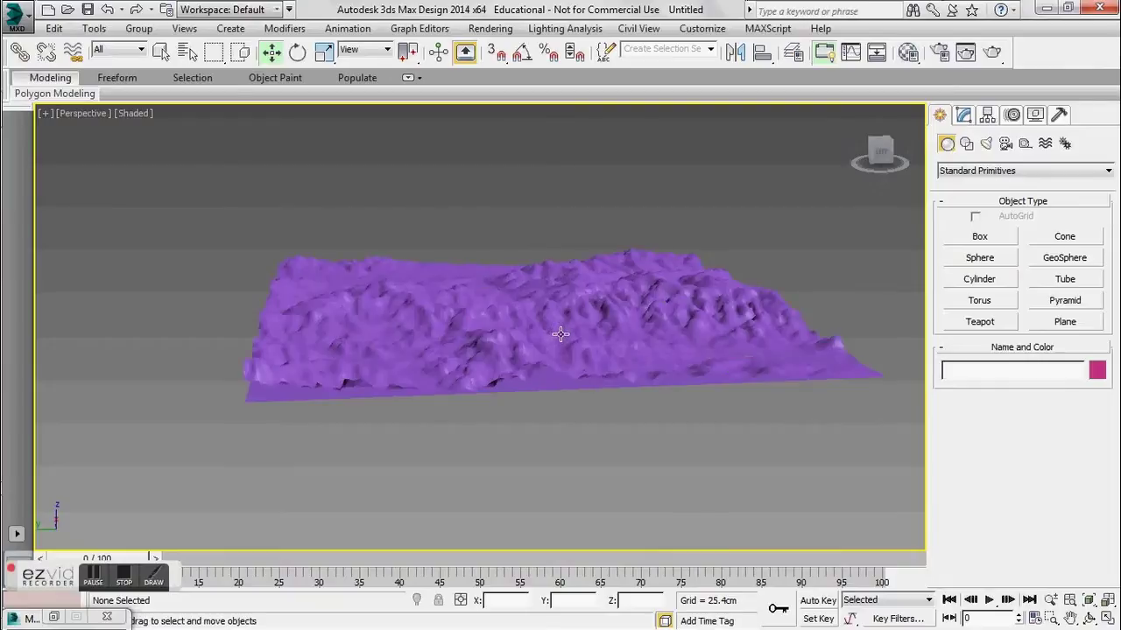
alt+middle_drag(561, 334, 561, 353)
click(187, 52)
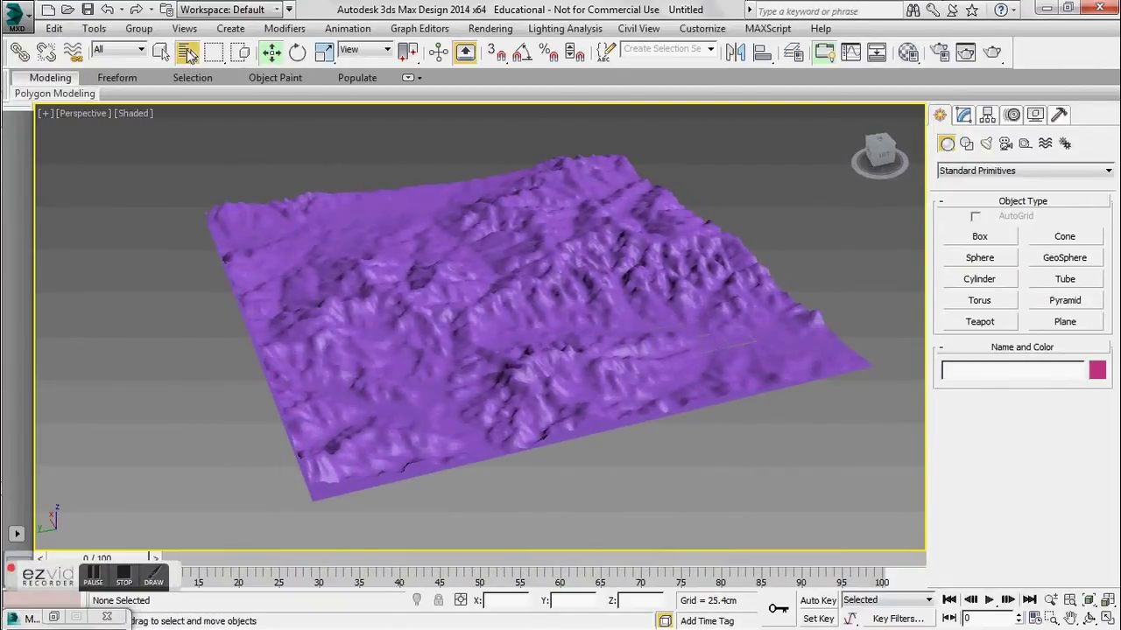
click(189, 53)
click(518, 180)
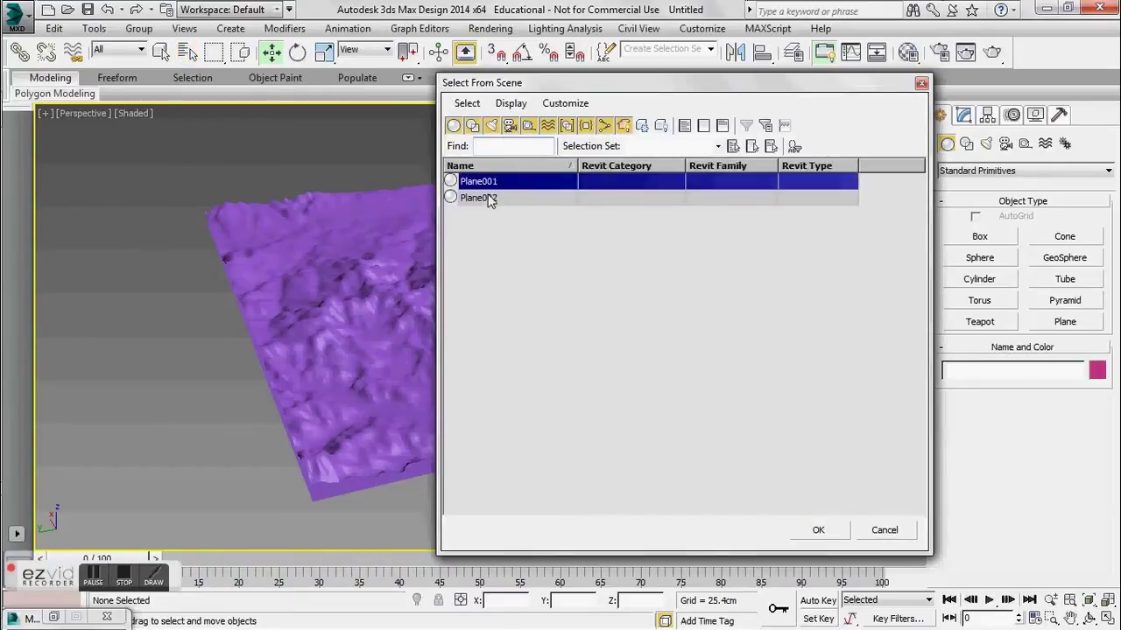
click(488, 196)
click(818, 531)
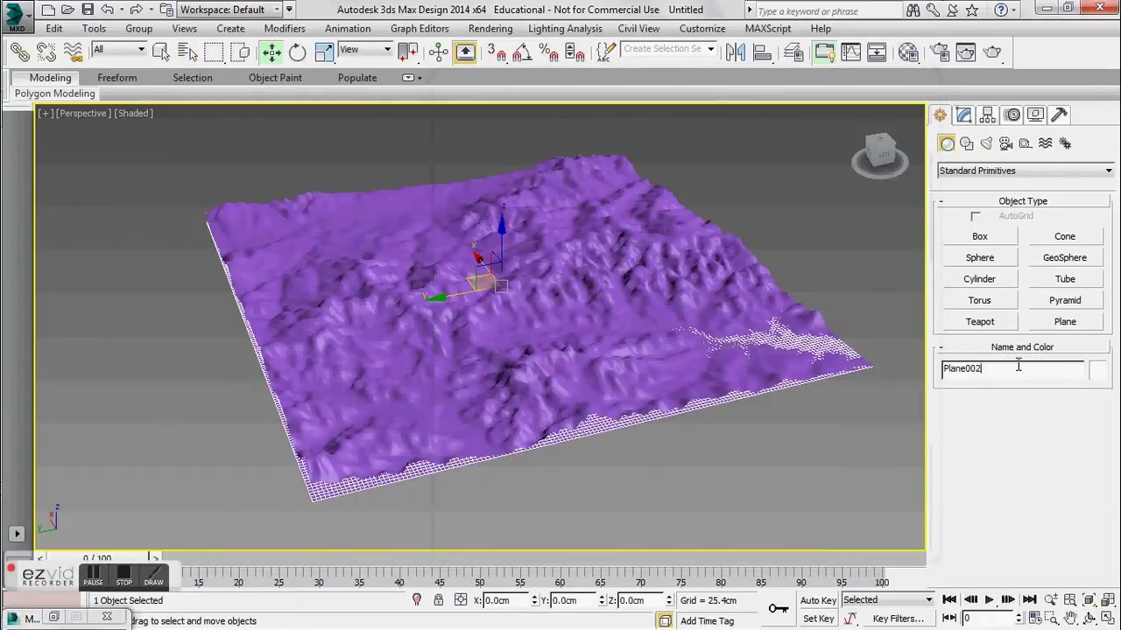
text(W)
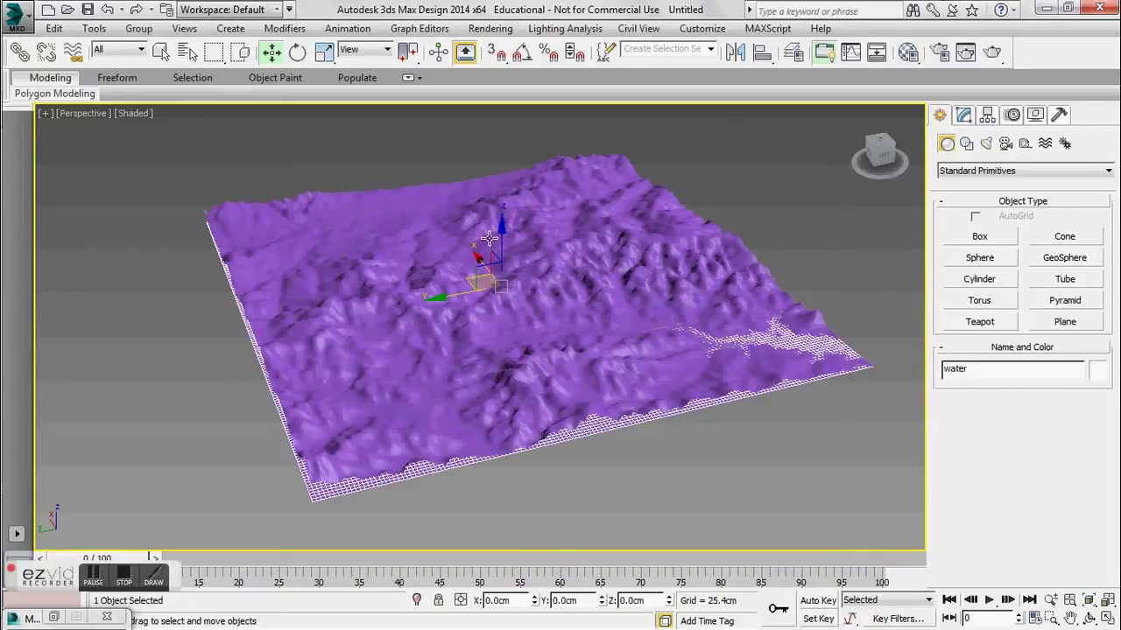
mouse_move(502, 247)
mouse_down()
mouse_move(502, 219)
mouse_move(496, 241)
mouse_up()
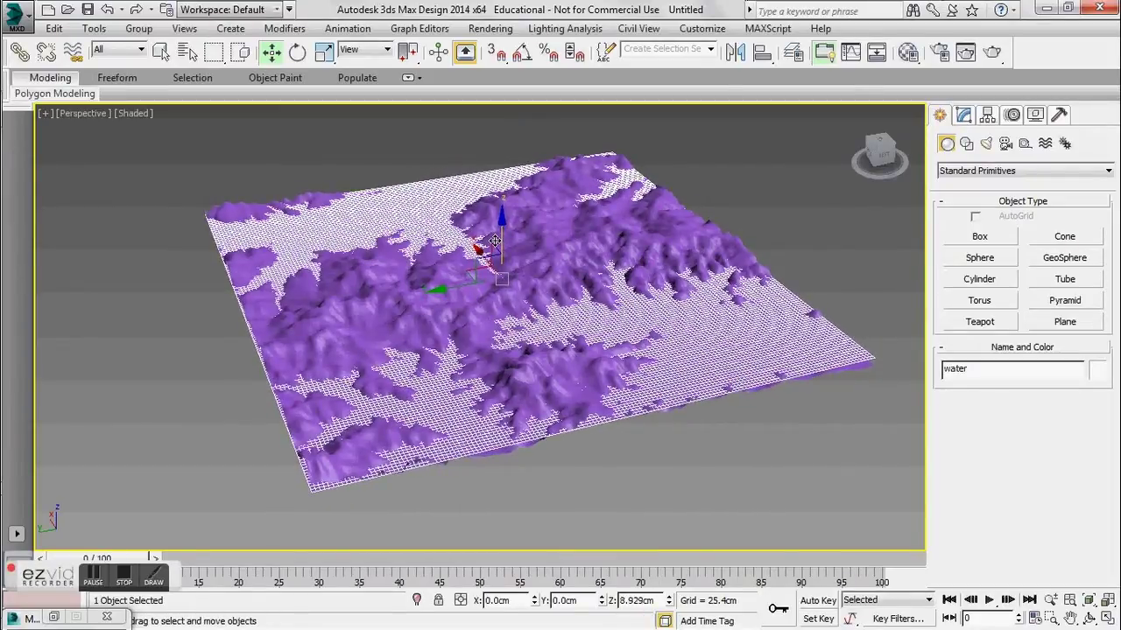
- Apply the object-space Displace modifier to the water plane
click(963, 115)
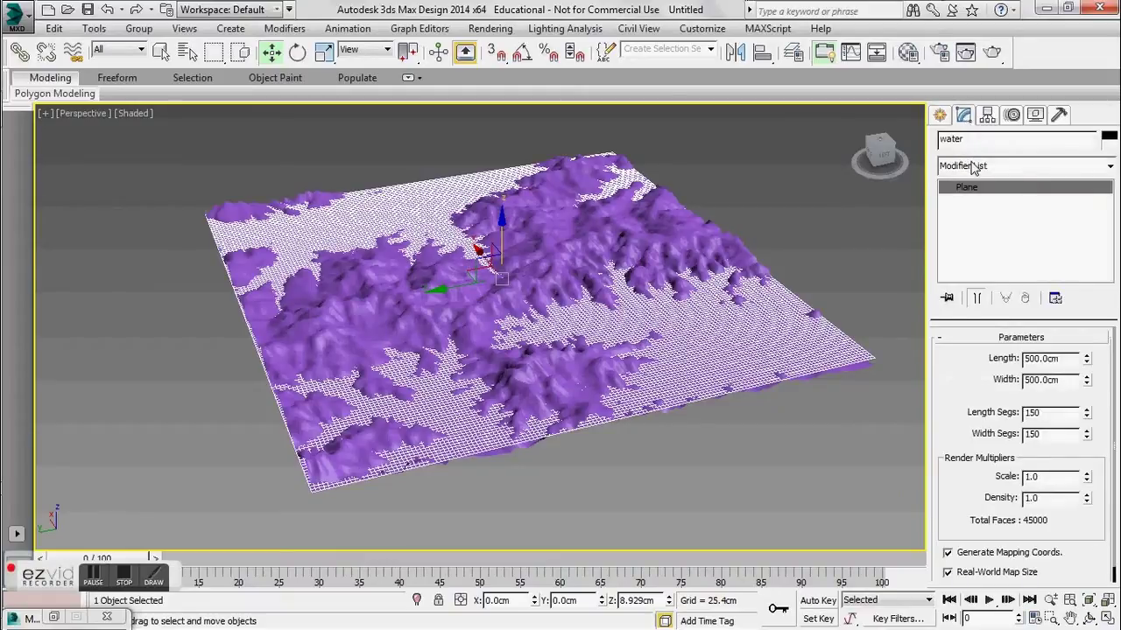
click(974, 168)
key(d)
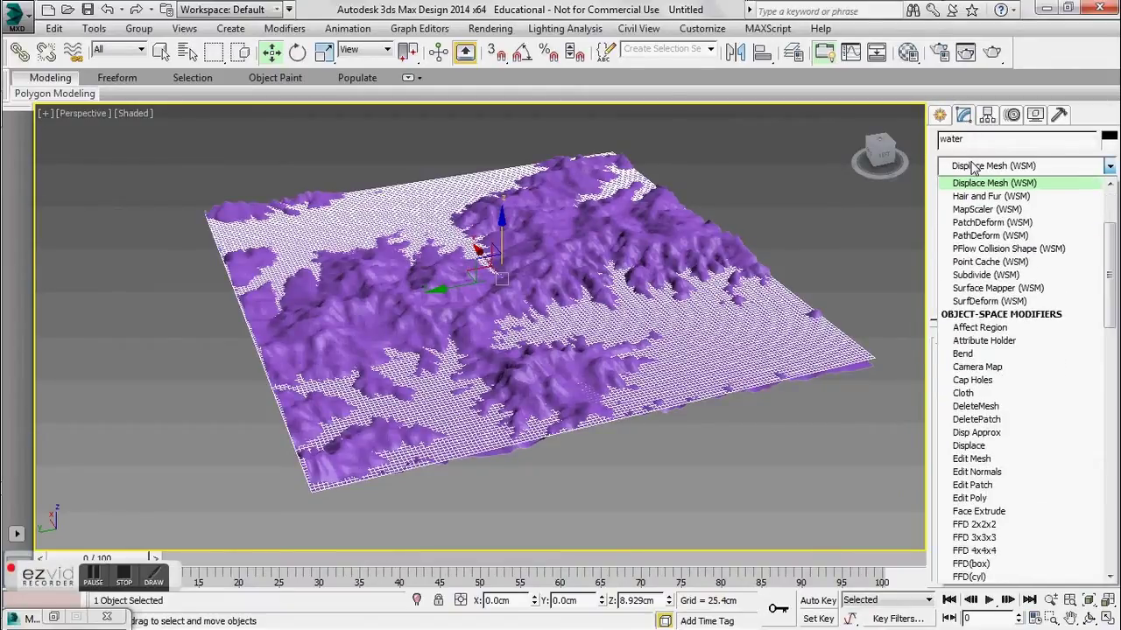
click(1000, 446)
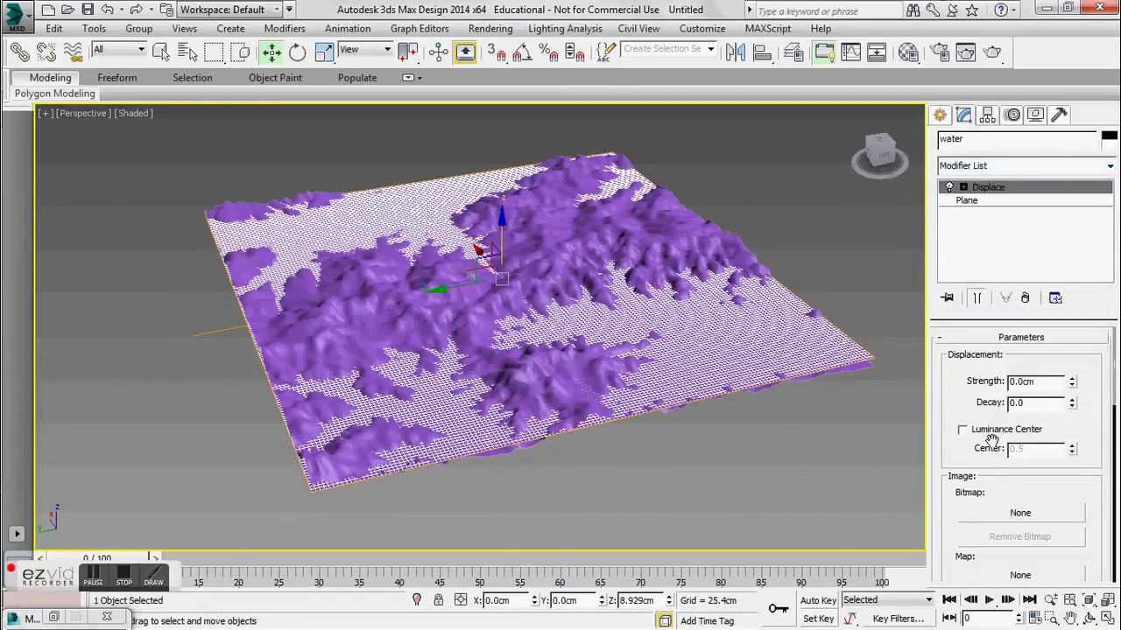
scroll(986, 473, down, 3)
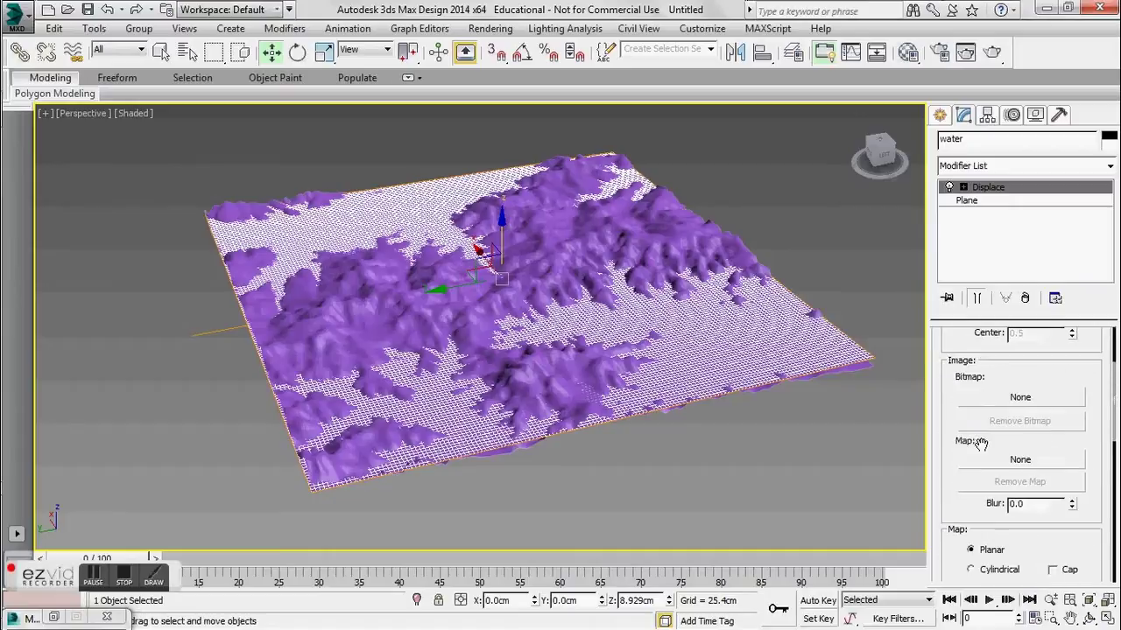
- Assign a Noise map to the map slot of the water plane's Displace modifier
click(1009, 464)
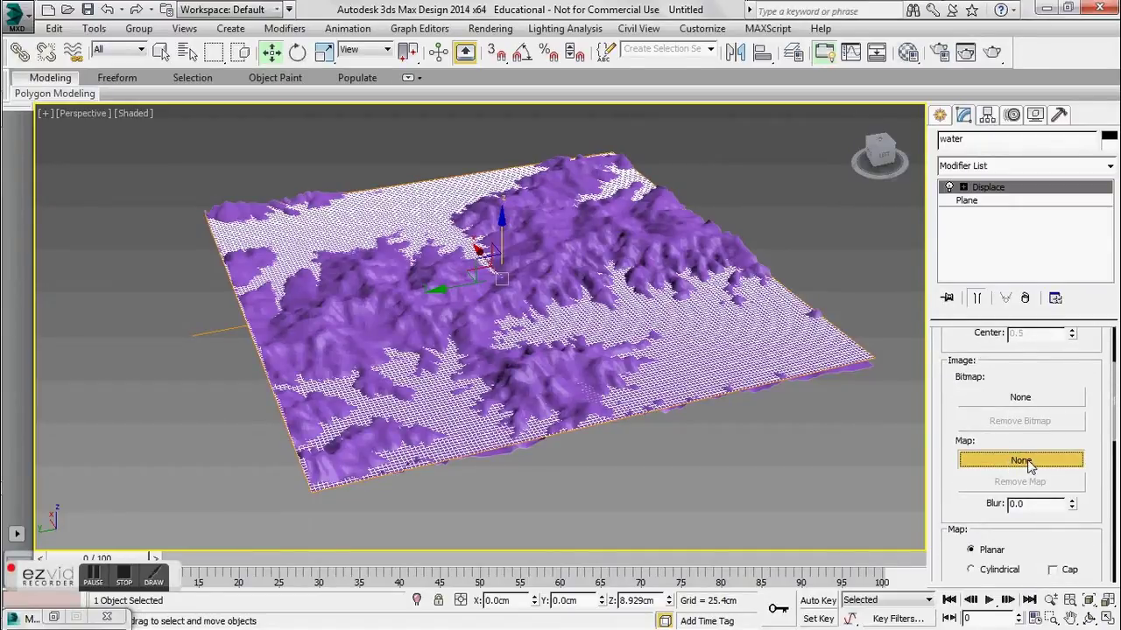
click(1028, 464)
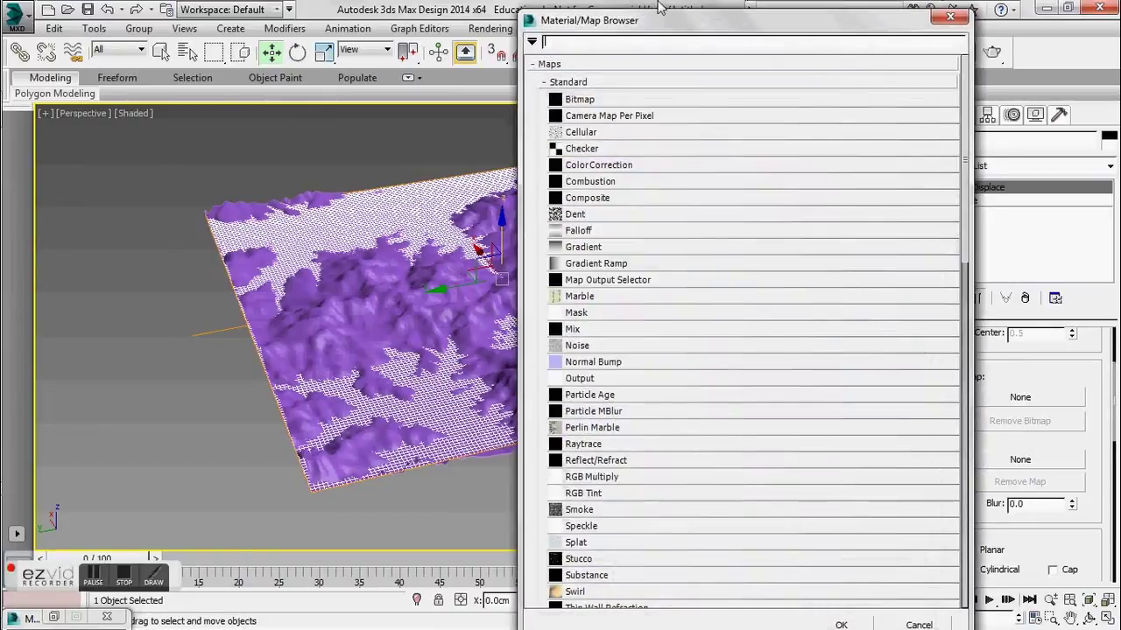
double_click(592, 326)
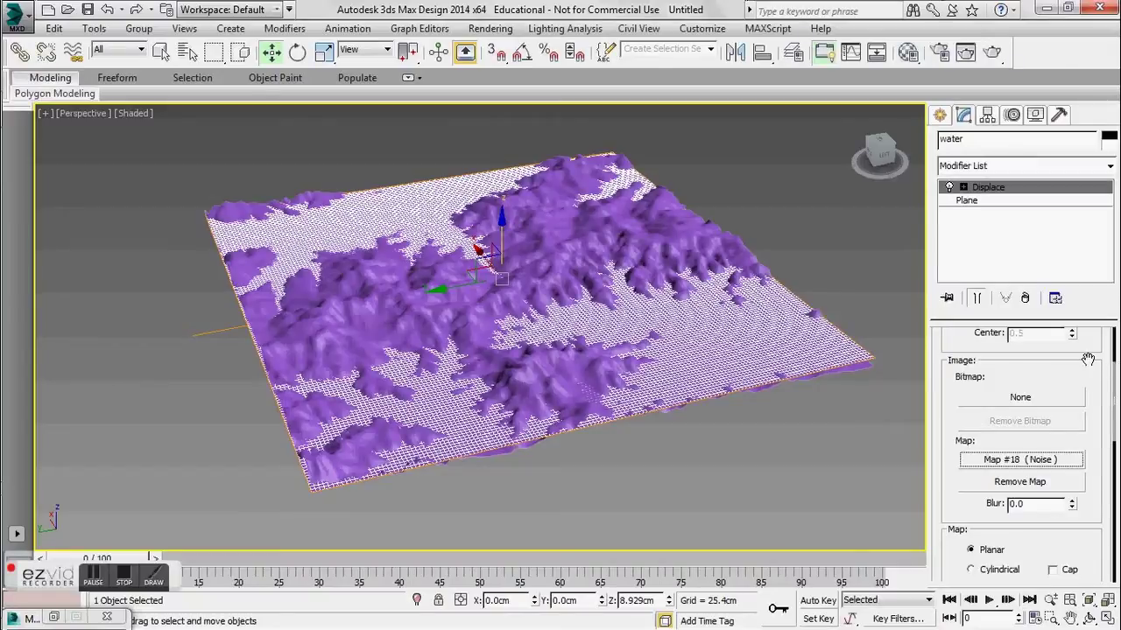
- Set the water plane's displacement strength to about 48.2 cm and lower the plane along Z to about -12.1 cm
drag(1087, 359, 1098, 496)
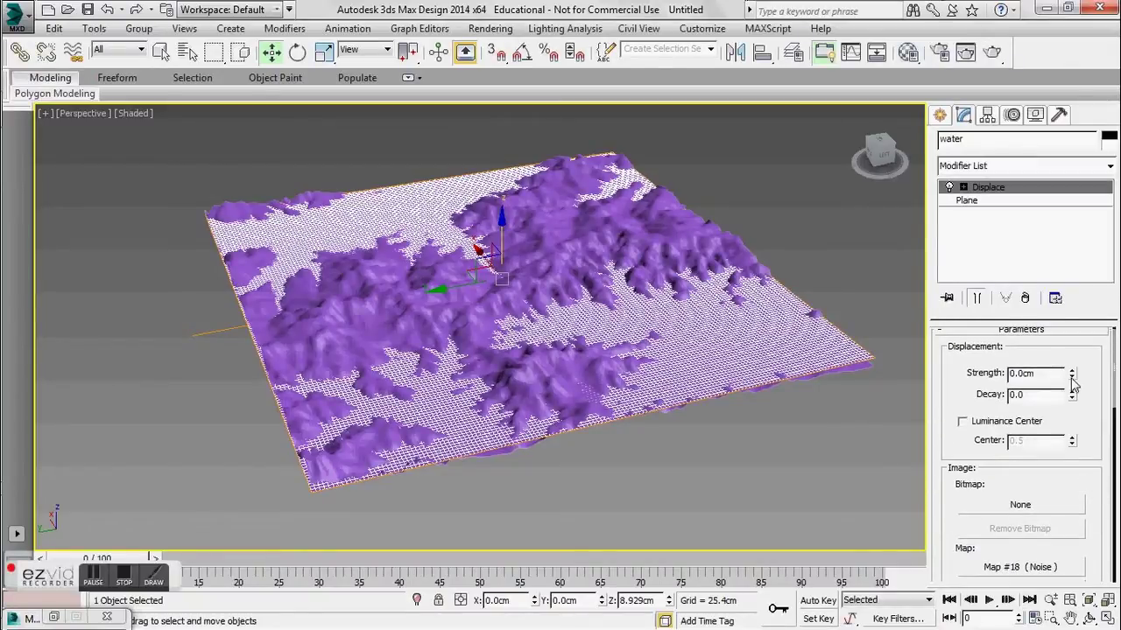
drag(1071, 374, 901, 75)
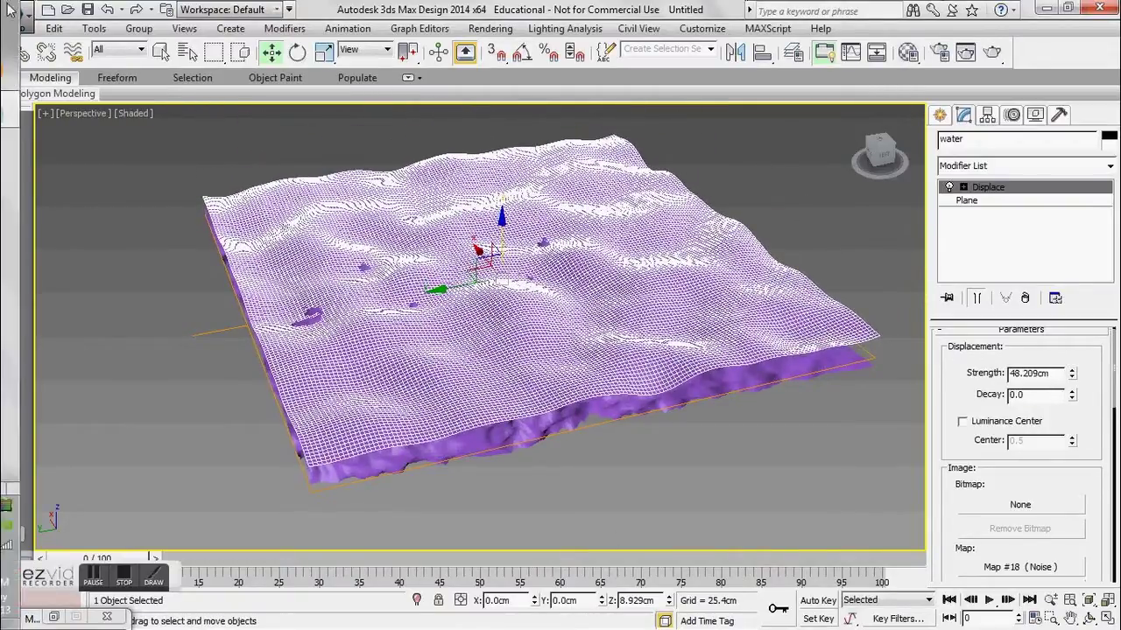
drag(501, 217, 498, 234)
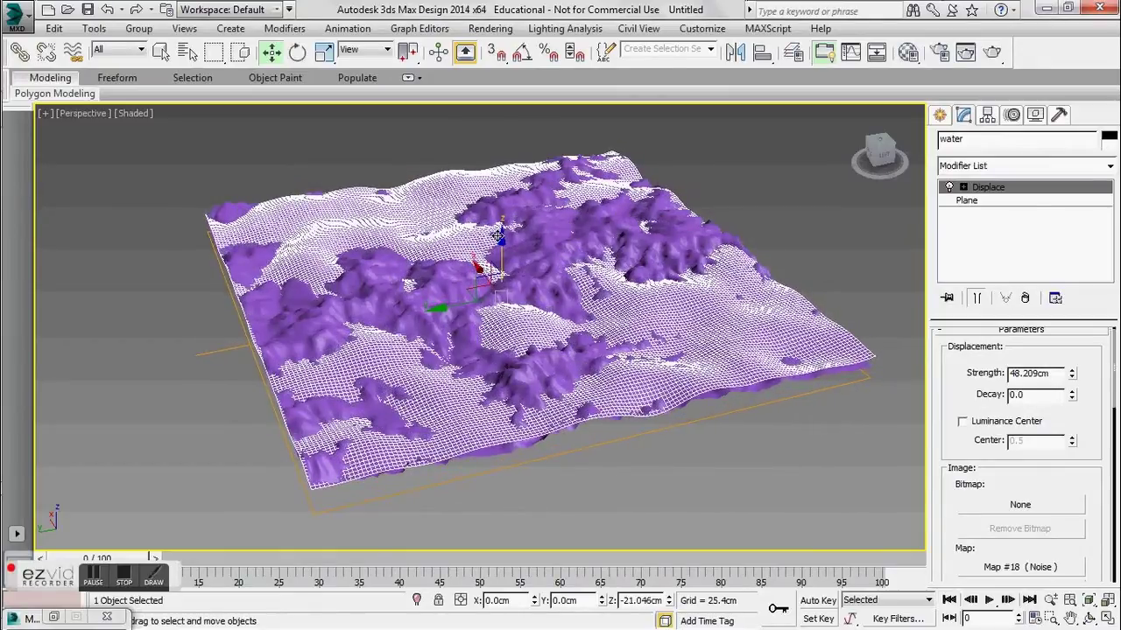
- Open the Material Editor and place the displacement's Noise map in the second sample slot as an instance
key(m)
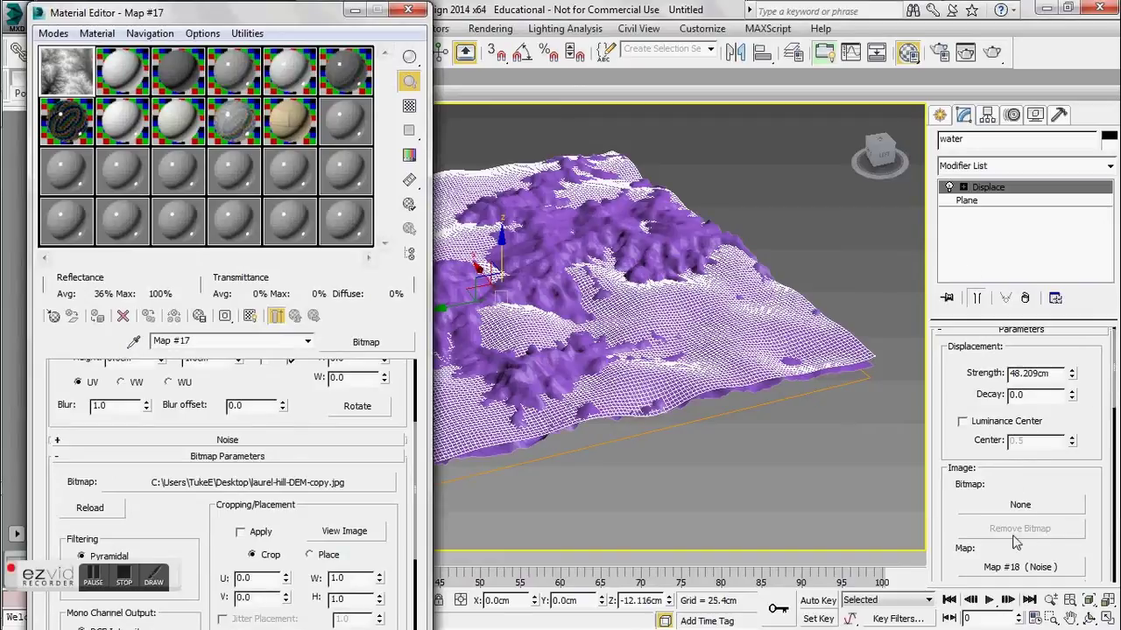
drag(1016, 567, 318, 176)
drag(152, 76, 123, 75)
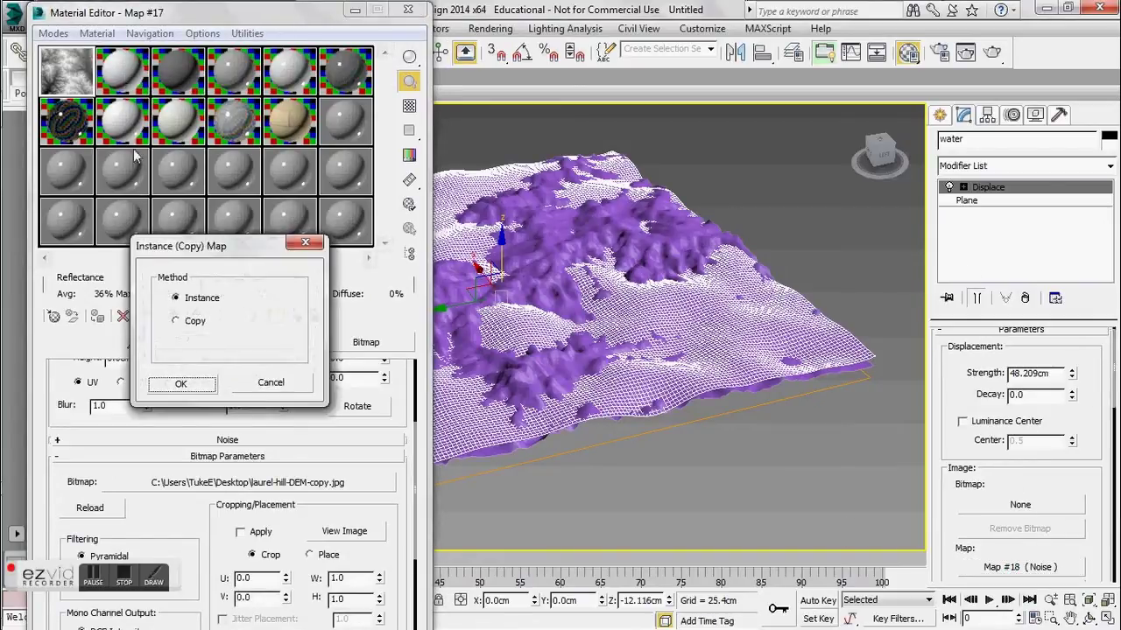
click(180, 385)
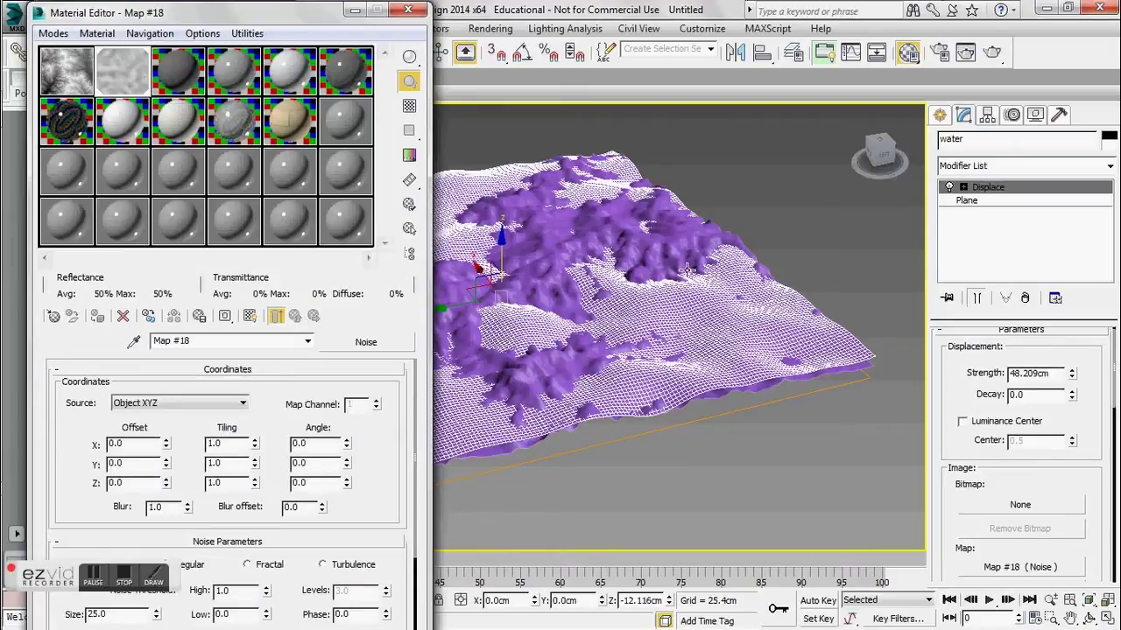
- Set the noise size to 9, adjust it to 18.7, and switch the noise type to Fractal
scroll(271, 432, down, 3)
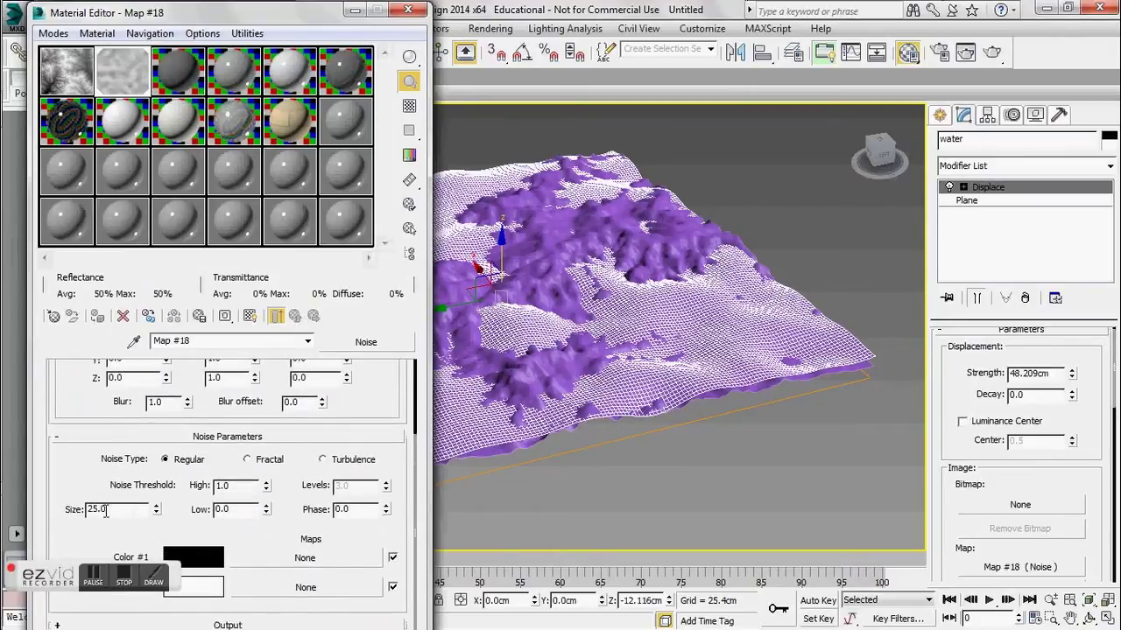
text(9)
key(Return)
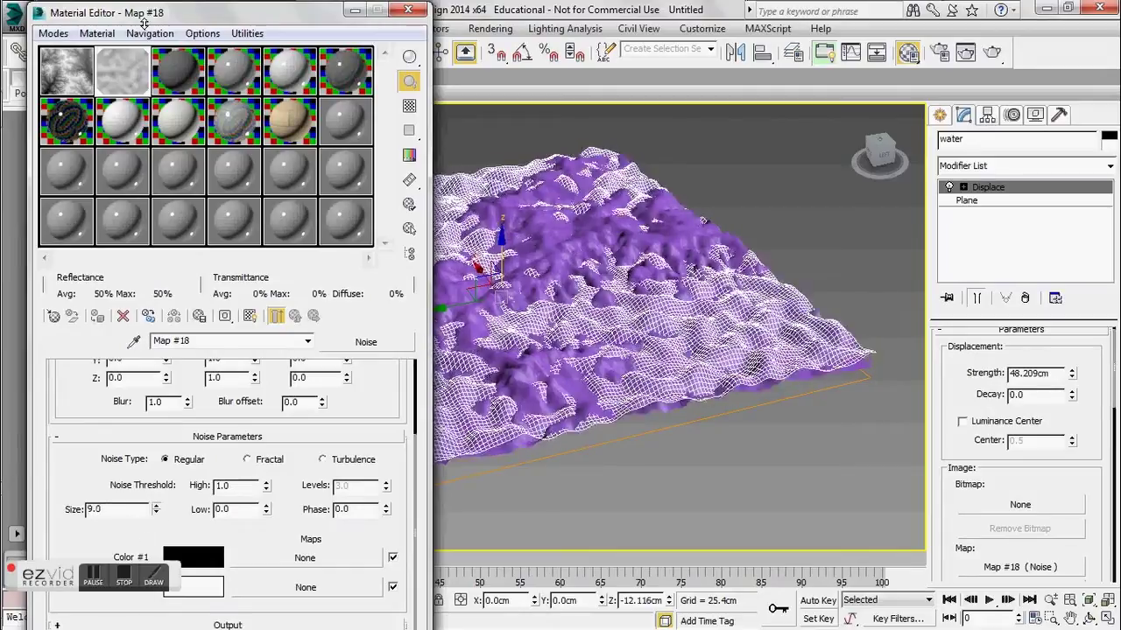
drag(156, 509, 144, 557)
click(248, 461)
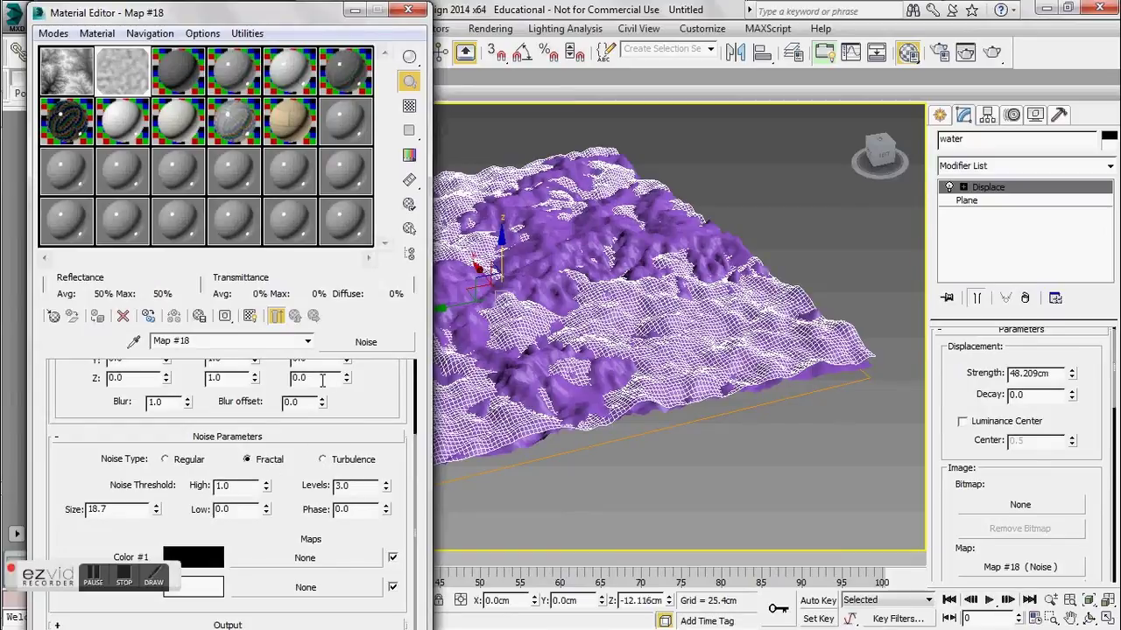
- Try the Turbulence noise type with the water plane raised to Z about 38 cm, undo the move and return to Fractal
click(323, 460)
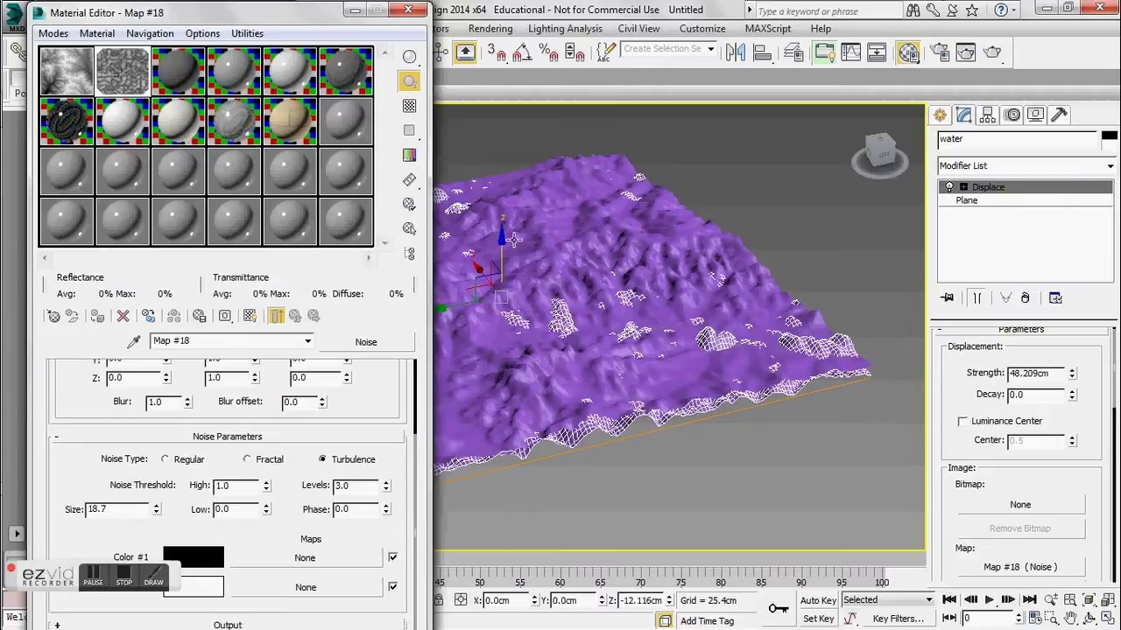
drag(506, 240, 506, 205)
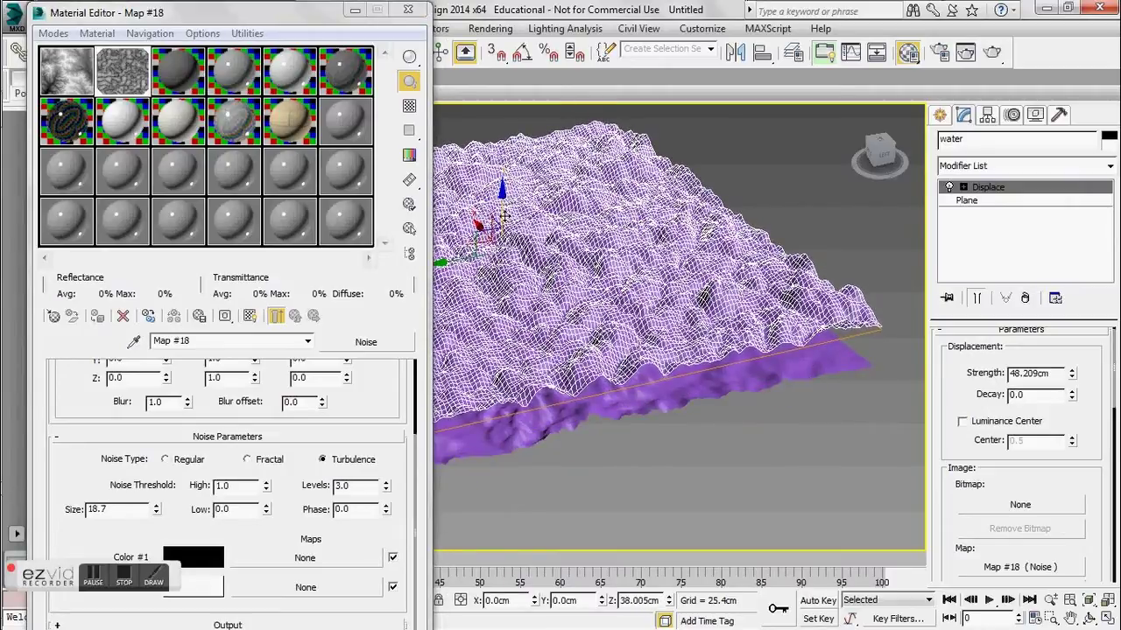
key(ctrl+z)
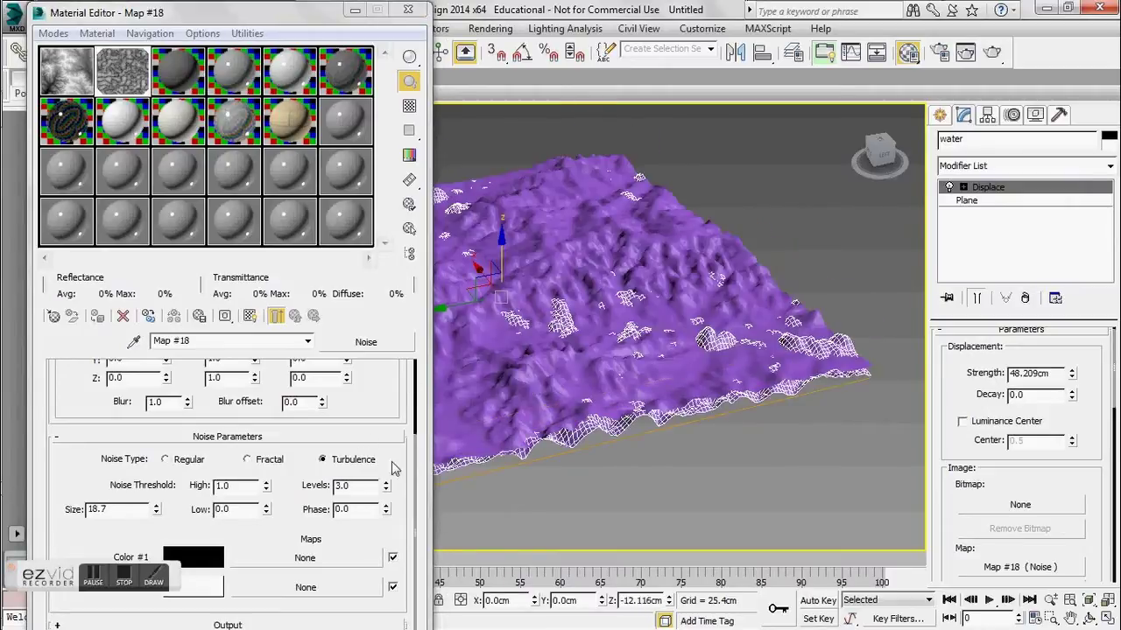
click(247, 460)
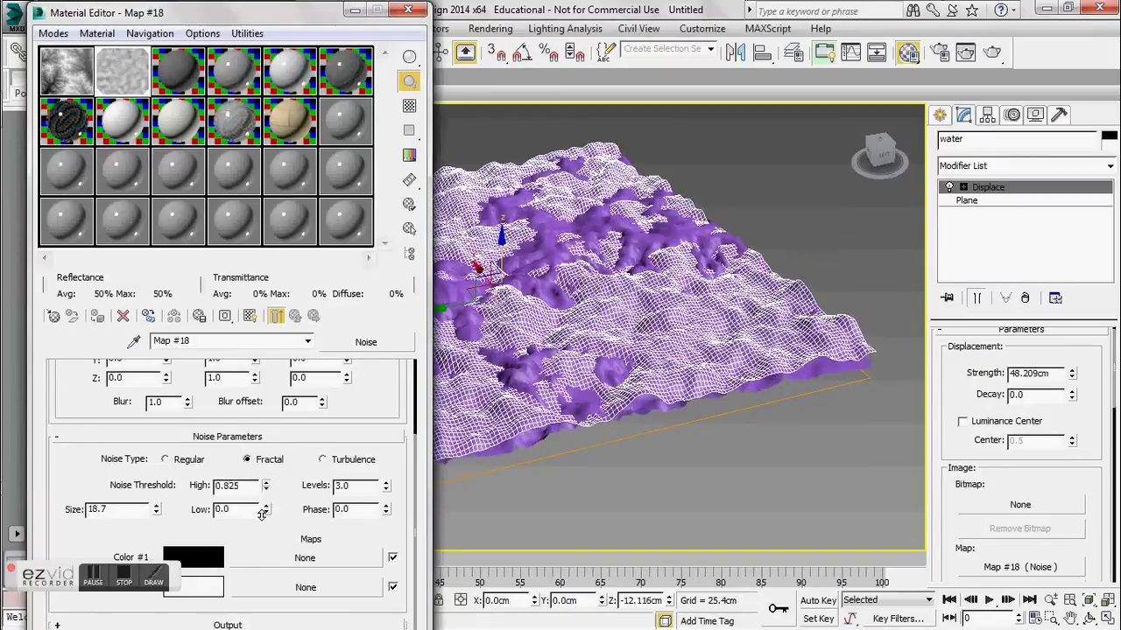
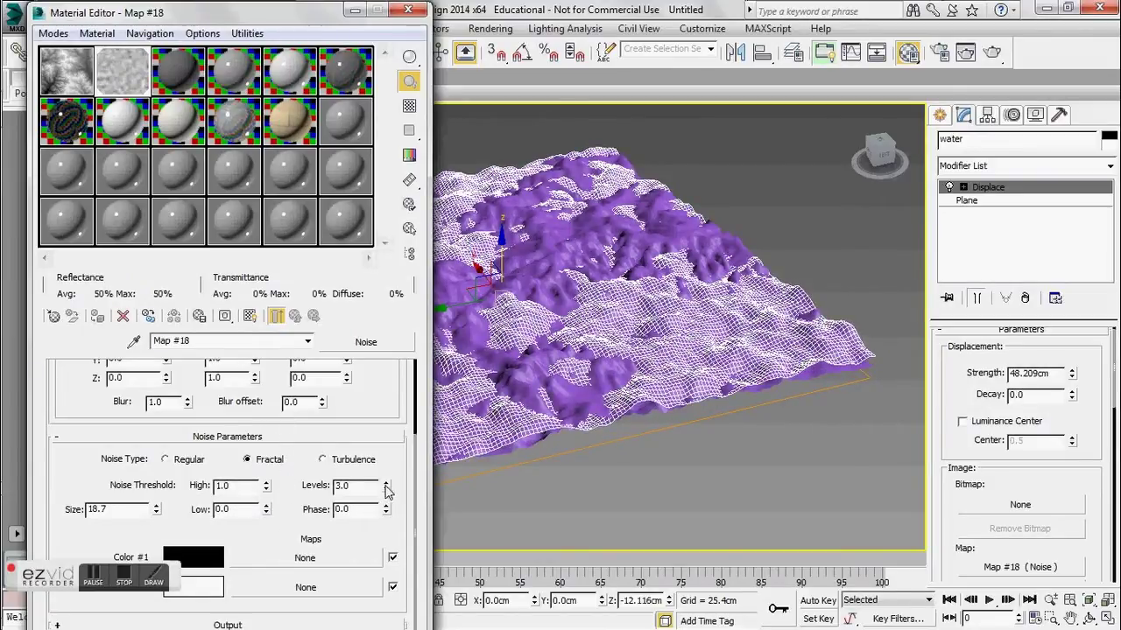
- Set the noise levels to 1.0 and size to 21.4, close the Material Editor, and lower the water plane to Z about -17.1 cm
drag(386, 490, 390, 529)
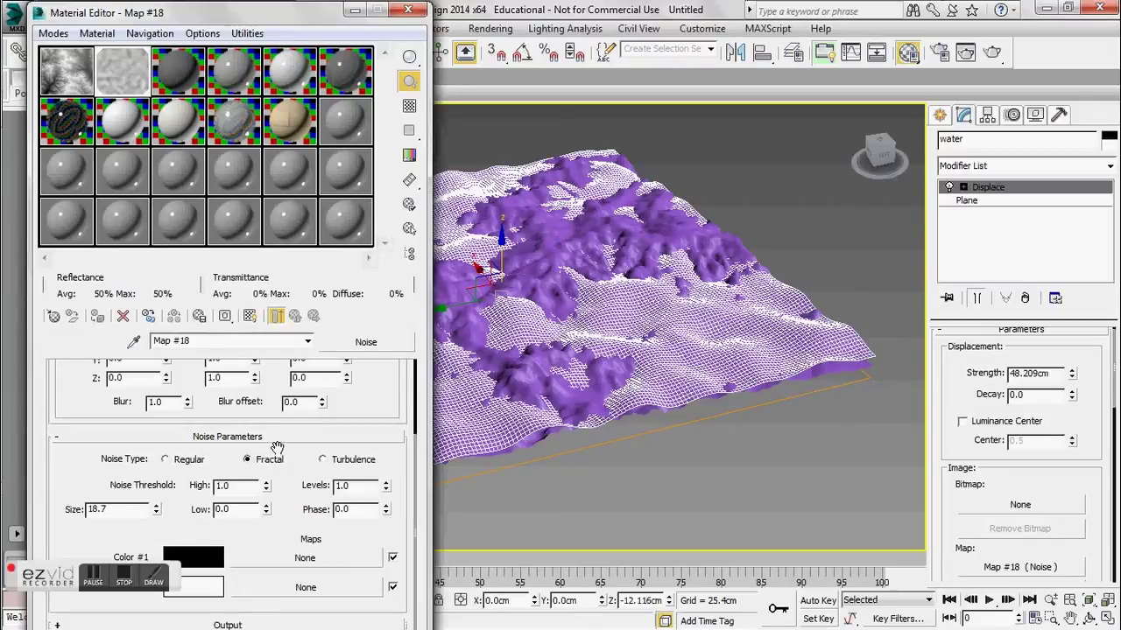
drag(157, 511, 204, 483)
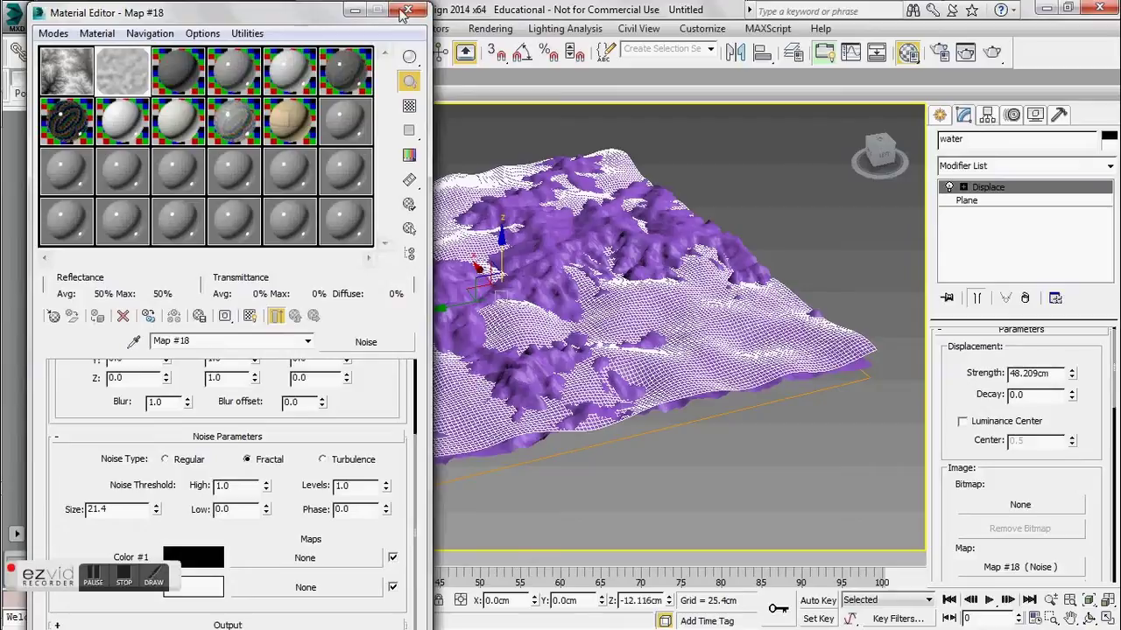
click(405, 9)
drag(503, 252, 502, 236)
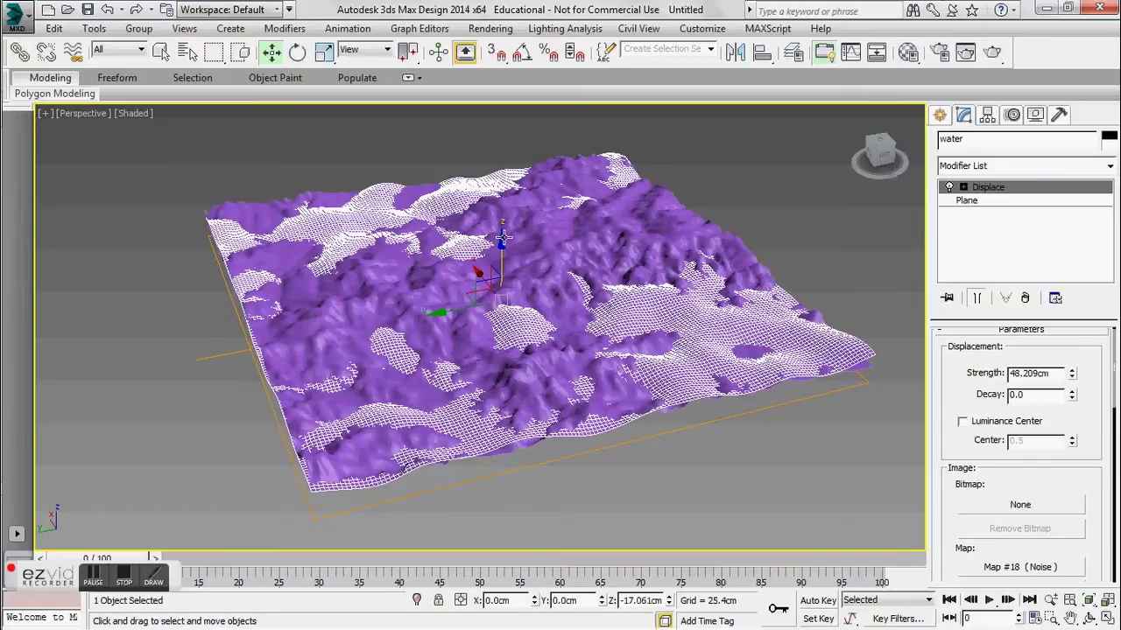
- Apply the Edit Poly modifier to the water plane and expand its Paint Deformation settings
click(974, 166)
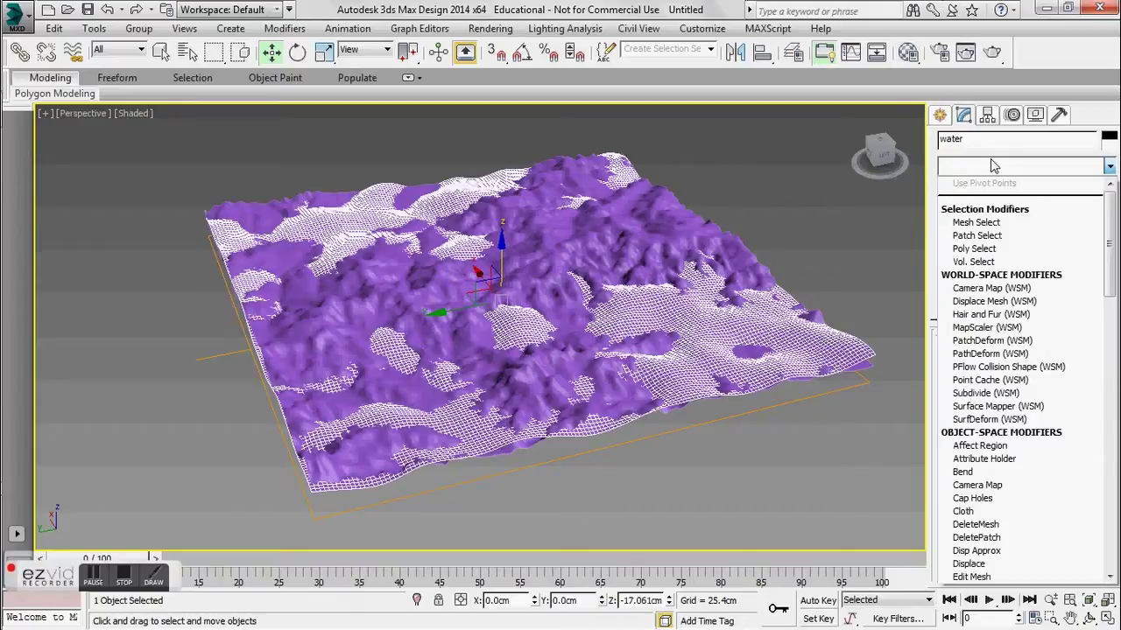
key(e)
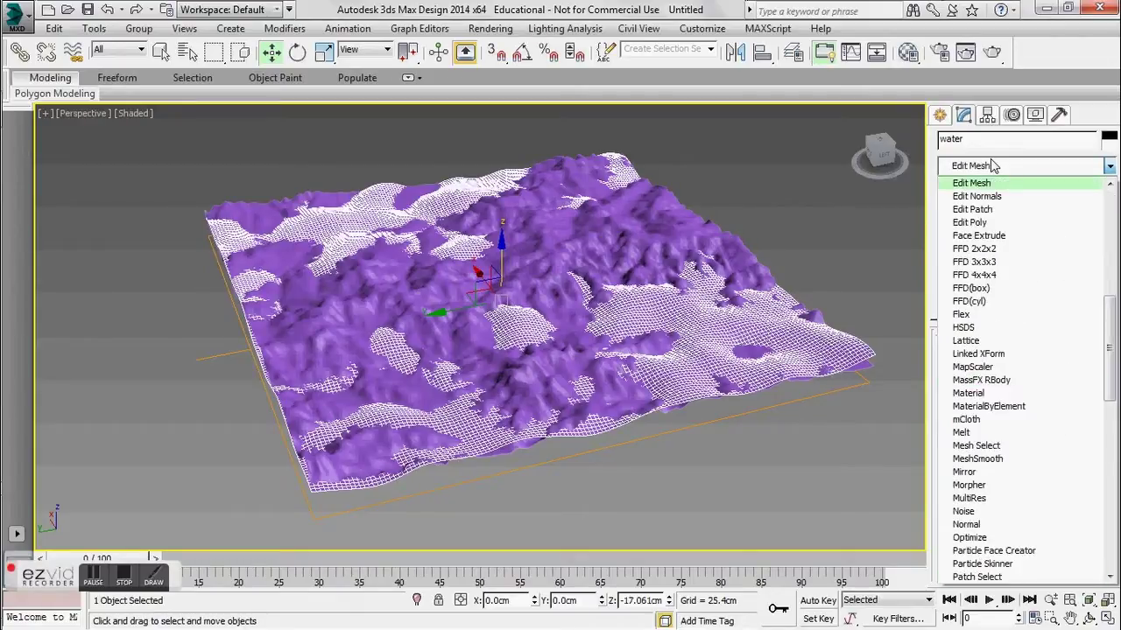
click(972, 223)
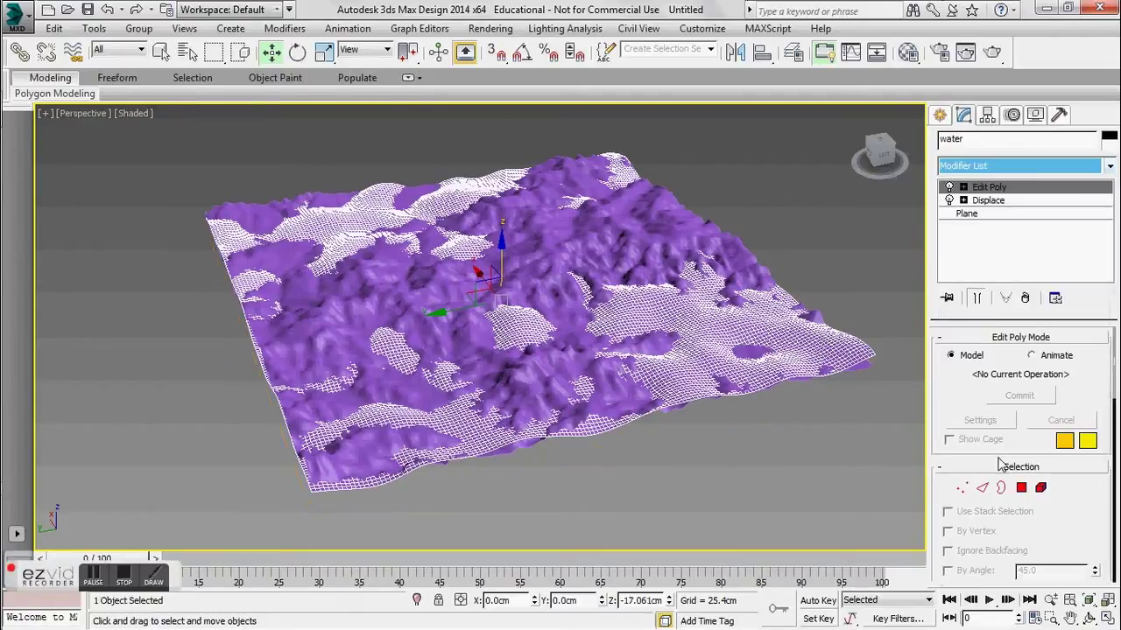
scroll(1033, 438, down, 5)
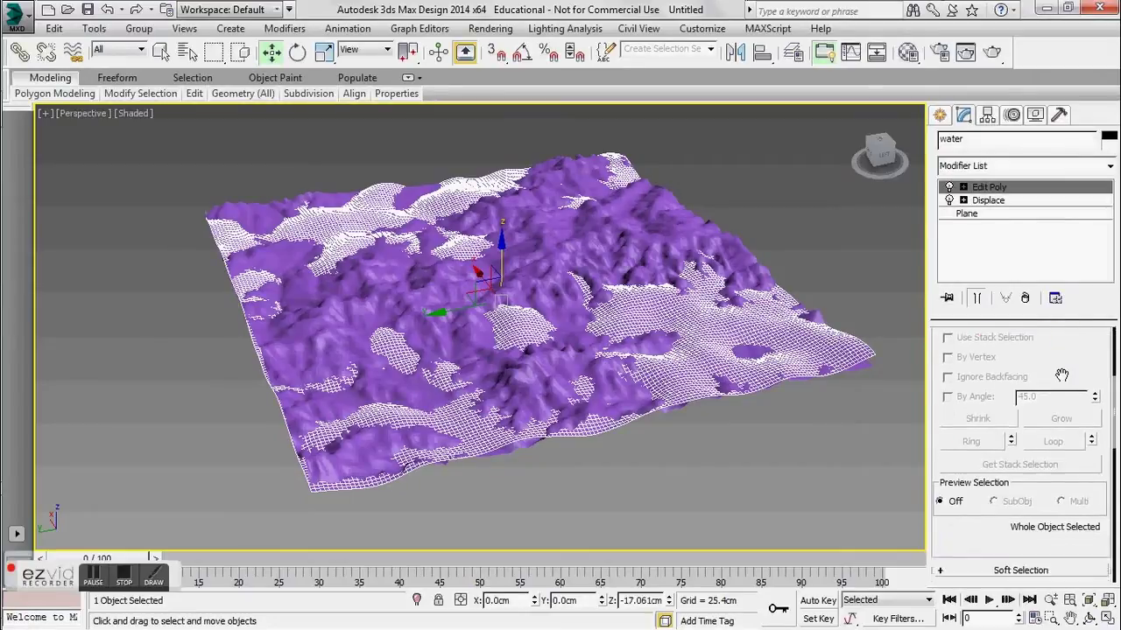
scroll(1061, 398, down, 5)
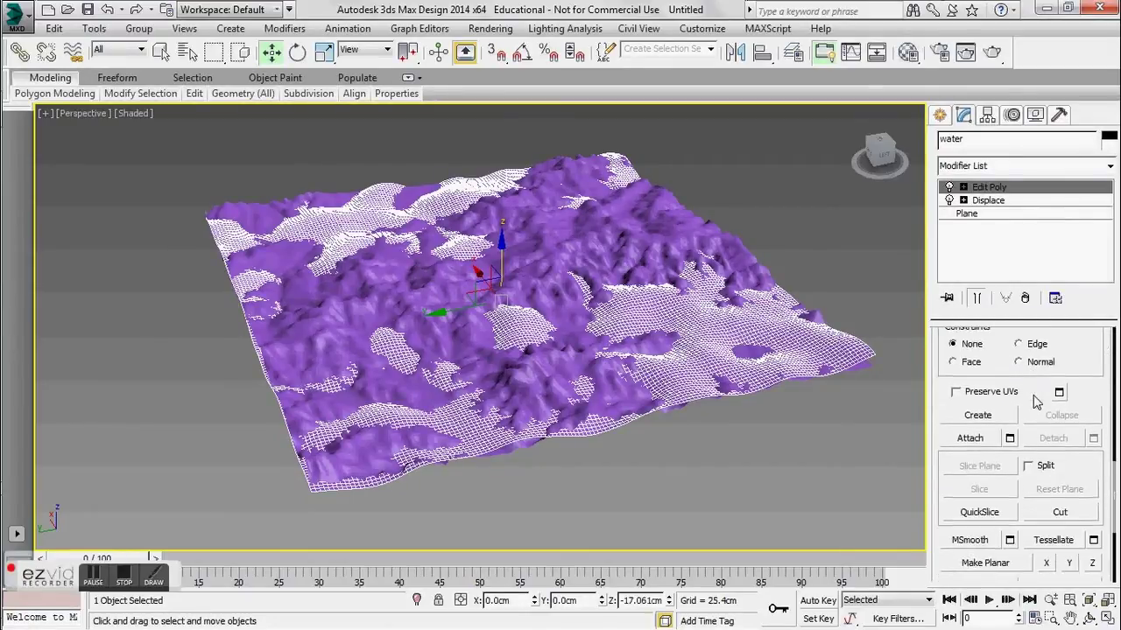
scroll(1033, 405, down, 2)
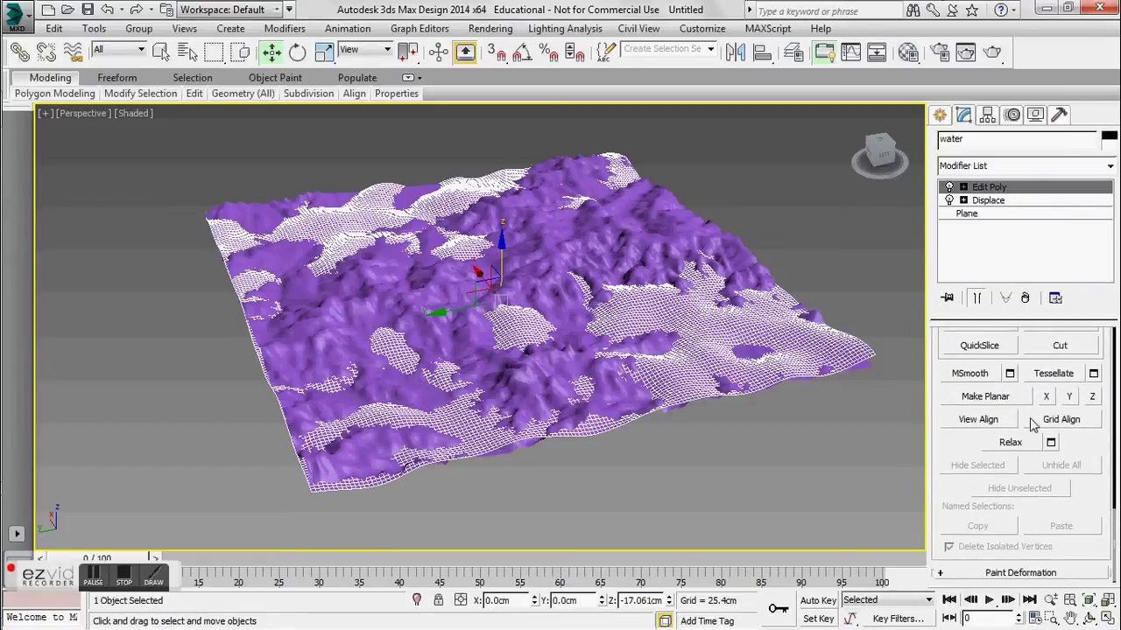
click(1030, 575)
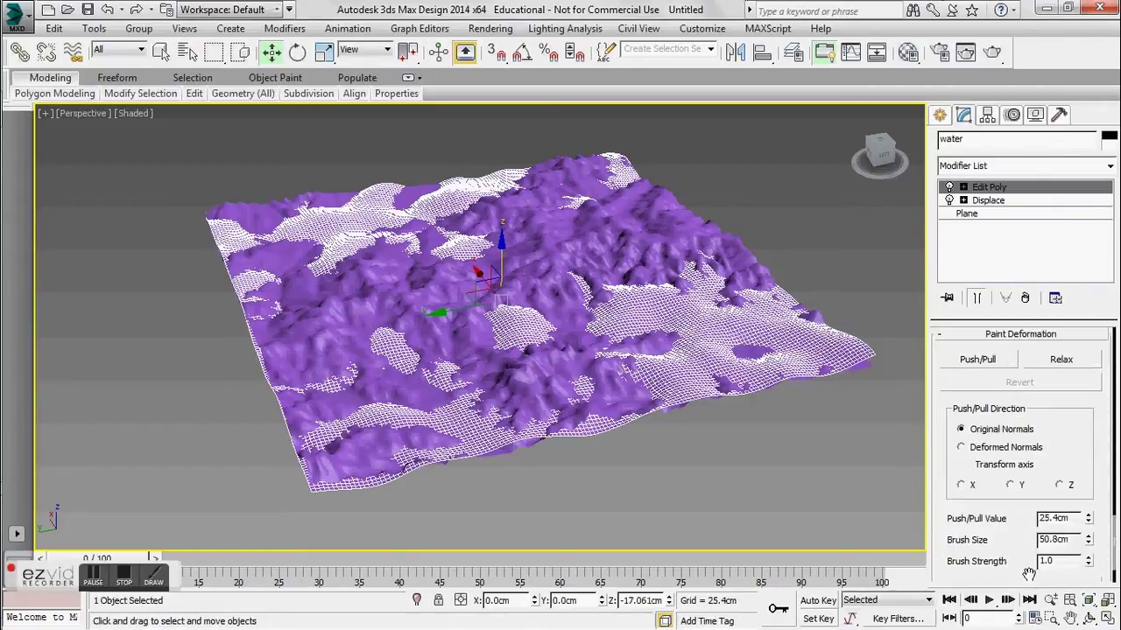
- Try a Push/Pull stroke across the water surface, undo it, activate the Relax brush, and return to the Move tool
click(975, 361)
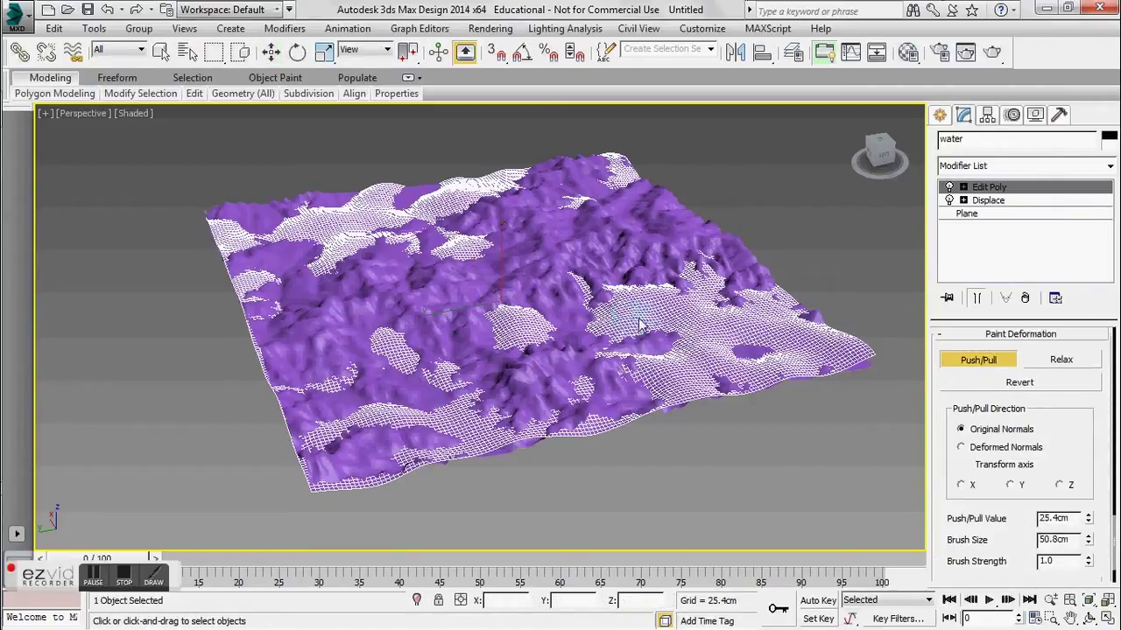
mouse_move(617, 328)
mouse_down()
mouse_move(638, 315)
mouse_move(678, 317)
mouse_move(703, 344)
mouse_move(784, 303)
mouse_move(798, 326)
mouse_move(782, 370)
mouse_up()
key(ctrl+z)
click(1059, 362)
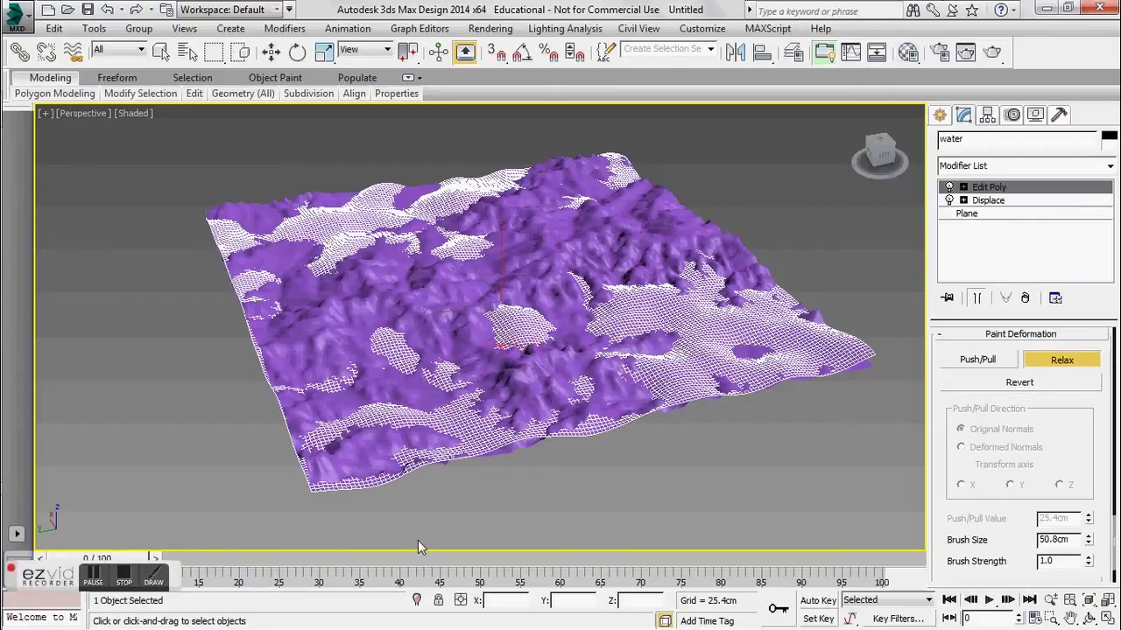
drag(1002, 547, 989, 353)
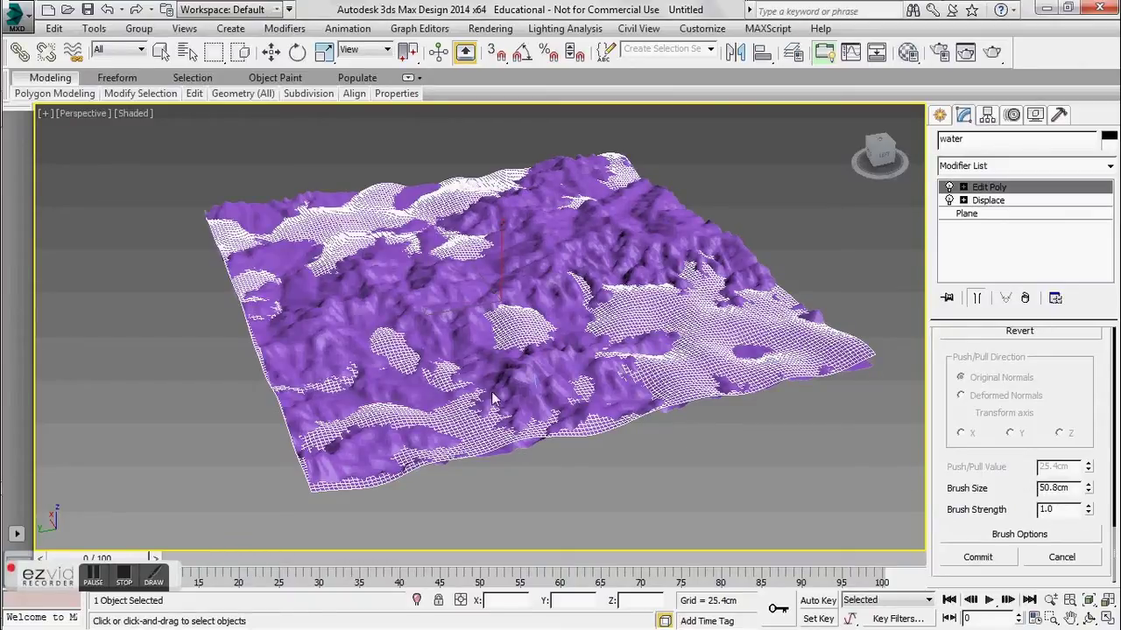
mouse_move(462, 385)
alt+middle_down()
mouse_move(450, 367)
mouse_move(467, 380)
mouse_move(470, 368)
alt+middle_up()
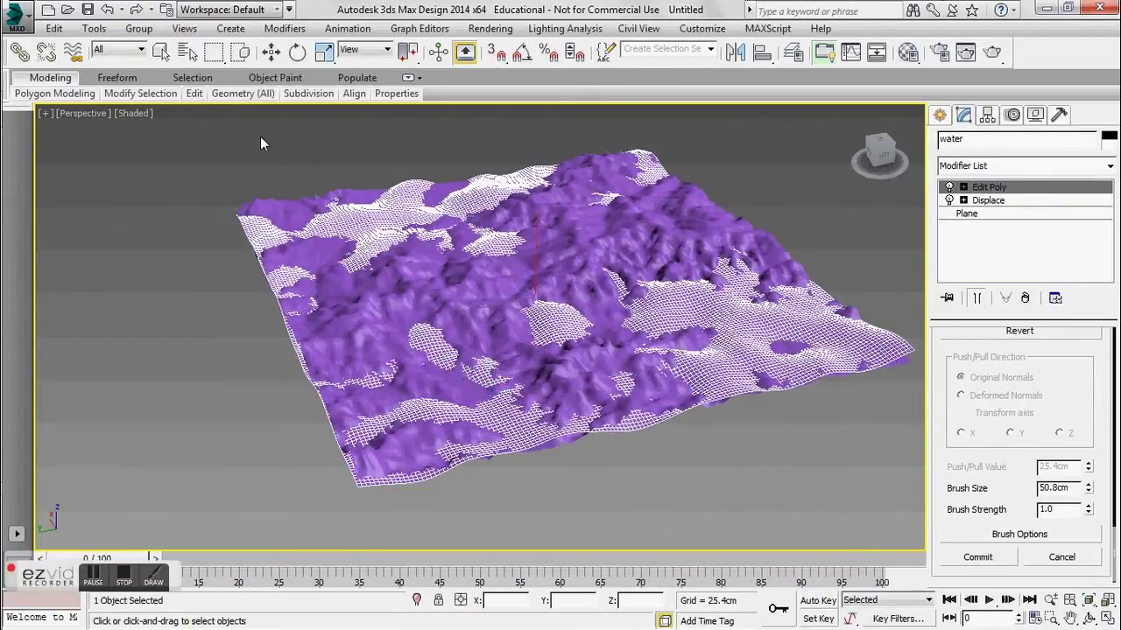
click(272, 52)
- Frame a low, close perspective view across the water and mountains and create a camera from it
alt+middle_drag(544, 534, 504, 423)
scroll(515, 368, up, 5)
scroll(516, 251, down, 5)
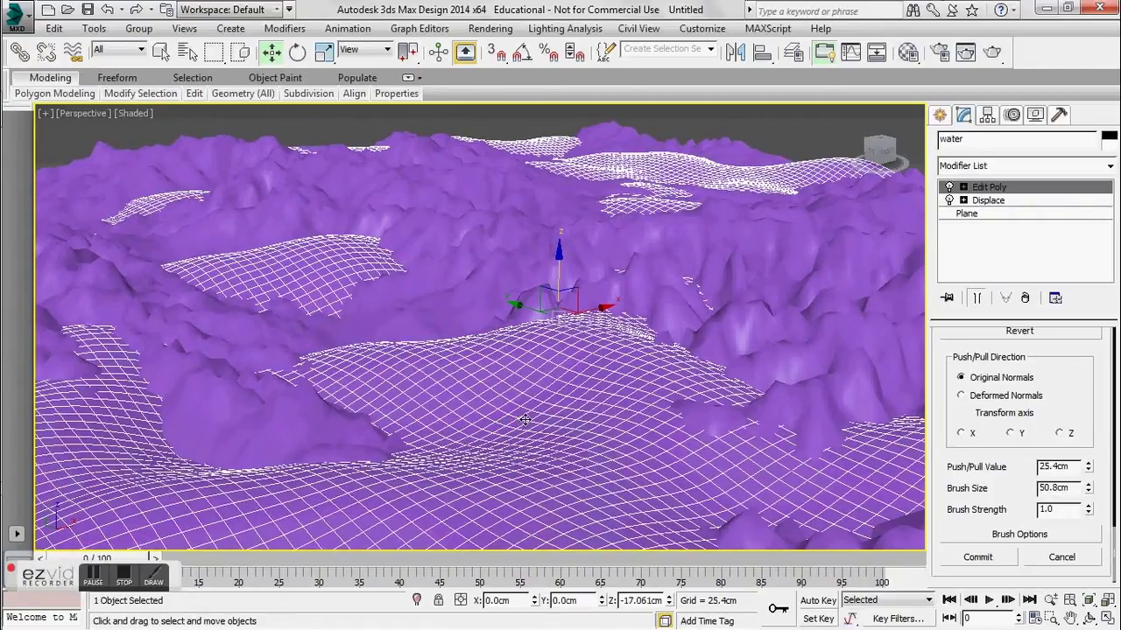
key(ctrl+c)
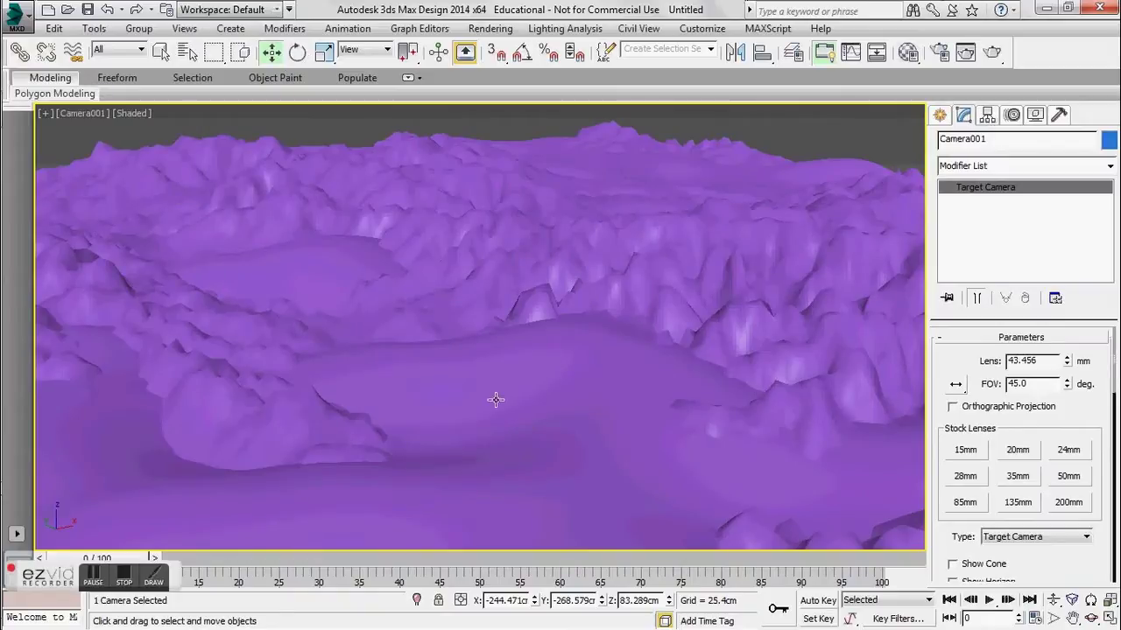
- Change the water plane's object color to teal
click(552, 376)
click(1105, 140)
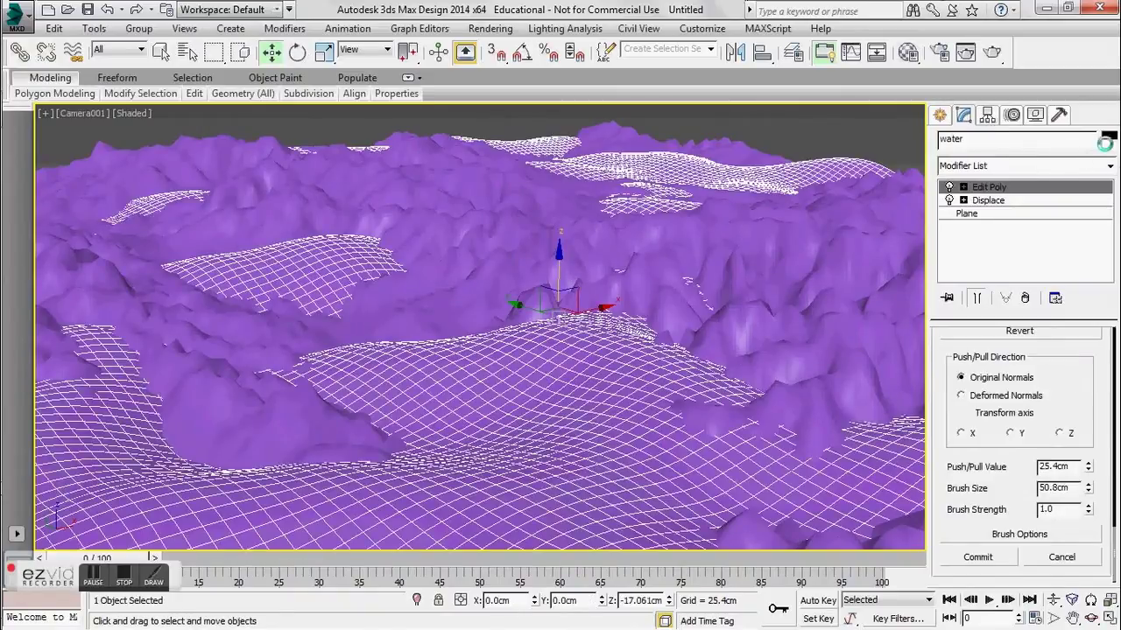
click(793, 421)
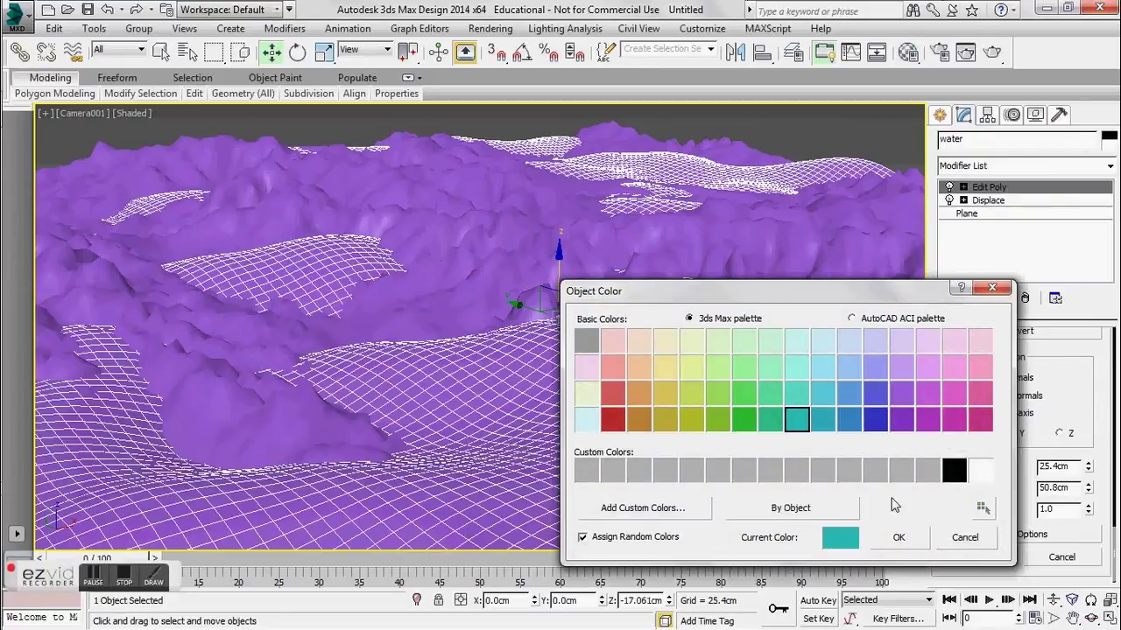
click(898, 537)
- Change the mountain terrain plane's object color to orange-brown and deselect it
click(477, 248)
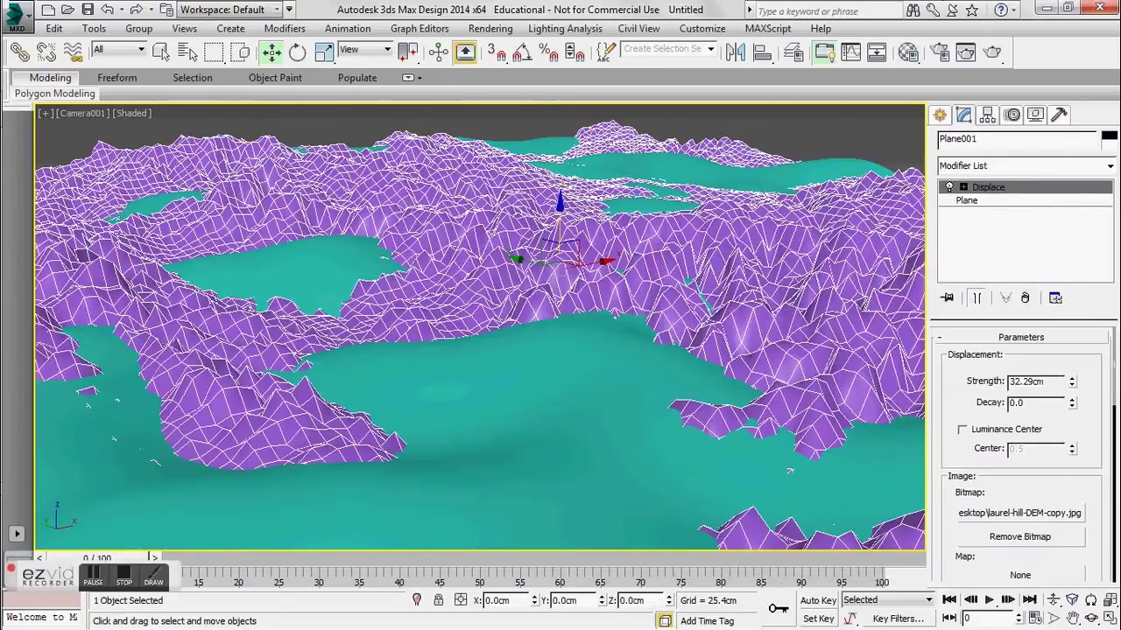
click(1109, 140)
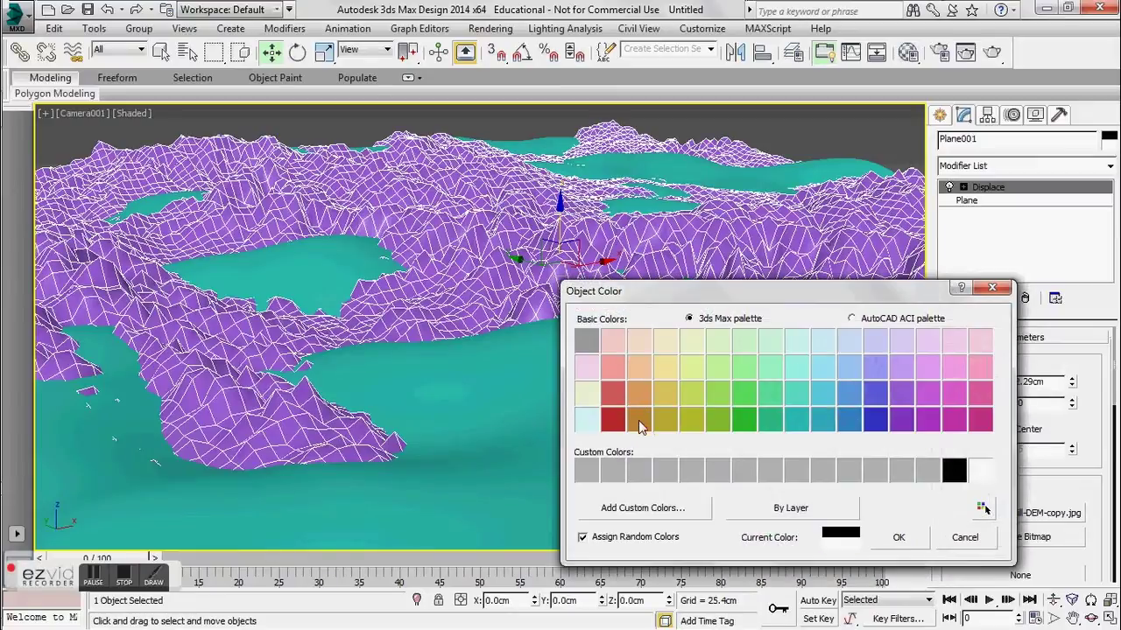
click(640, 421)
click(897, 538)
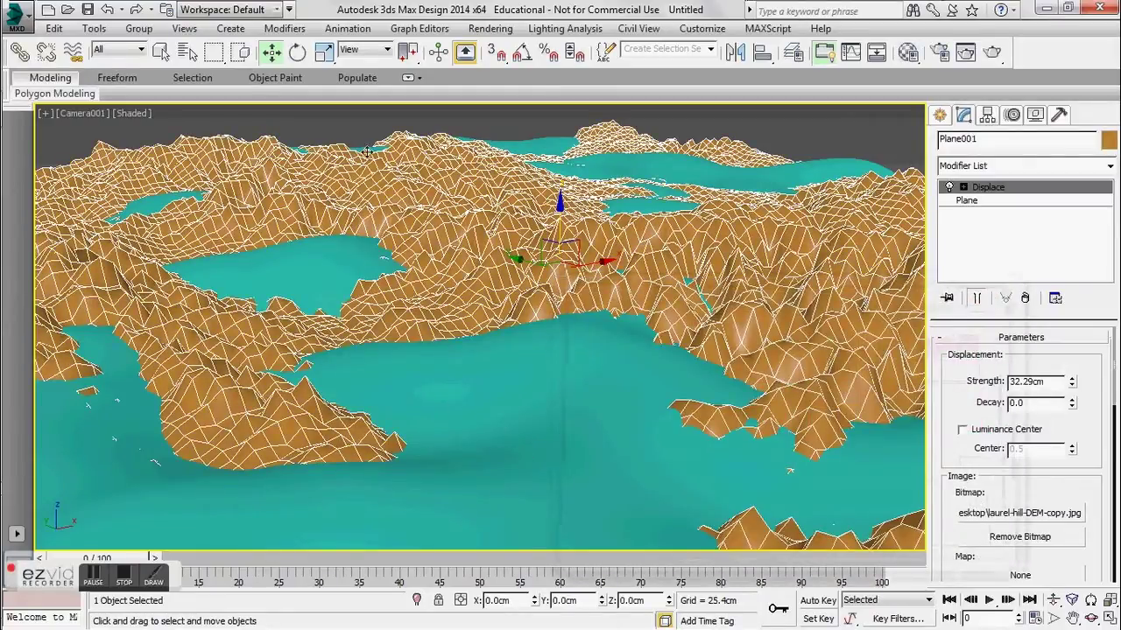
click(324, 115)
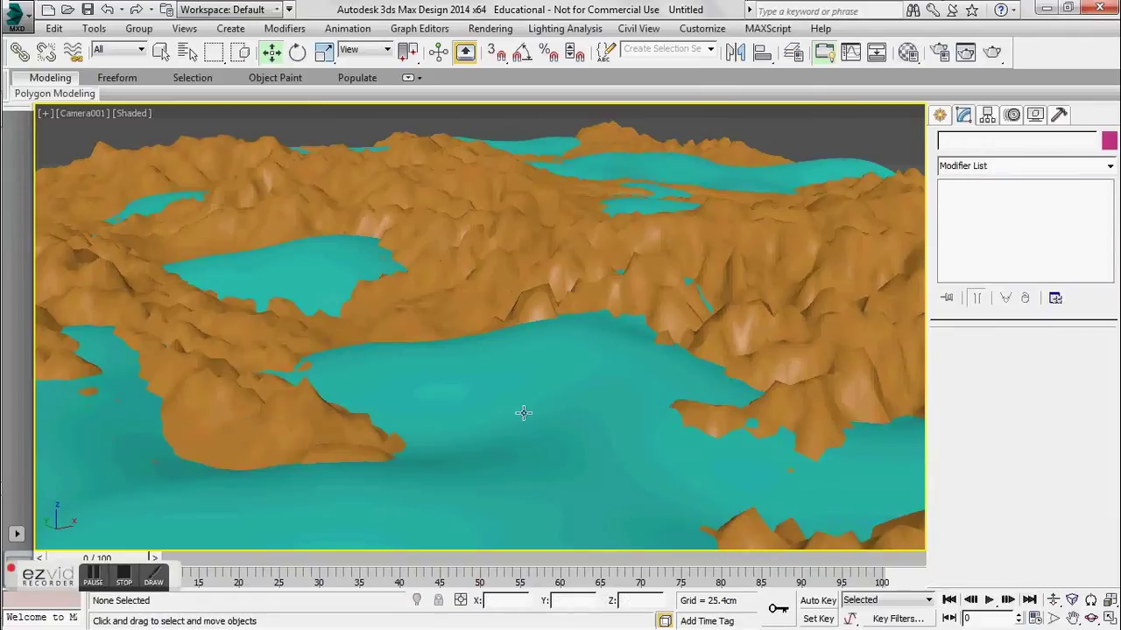
- Return to the four-viewport layout and draw a plane about 519 by 499 cm over the terrain in the Top view
click(527, 415)
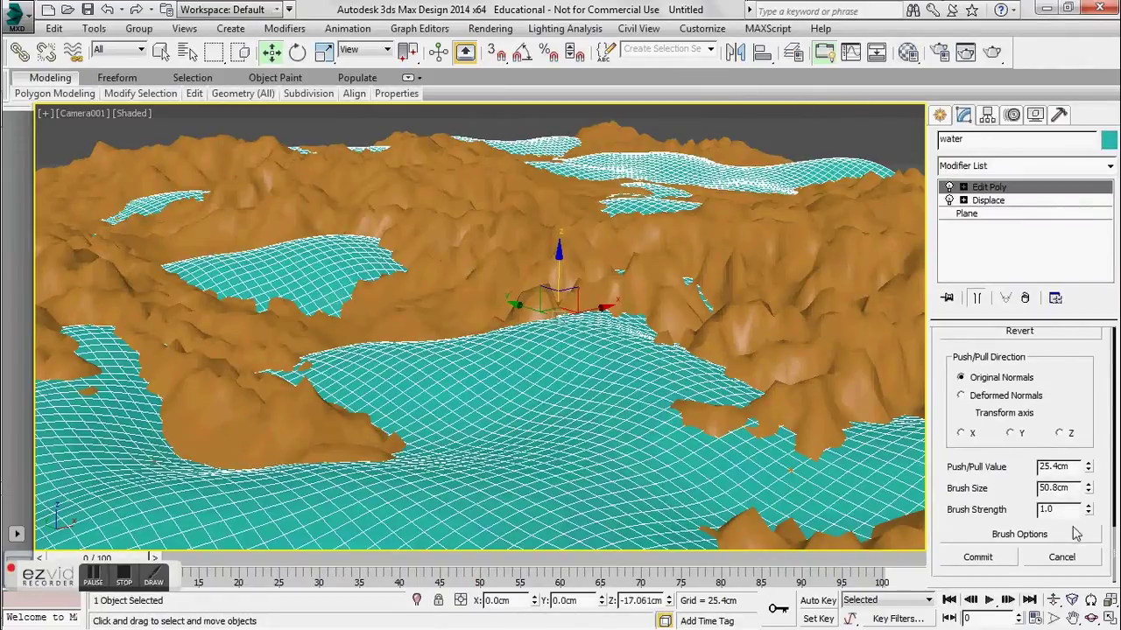
click(1108, 618)
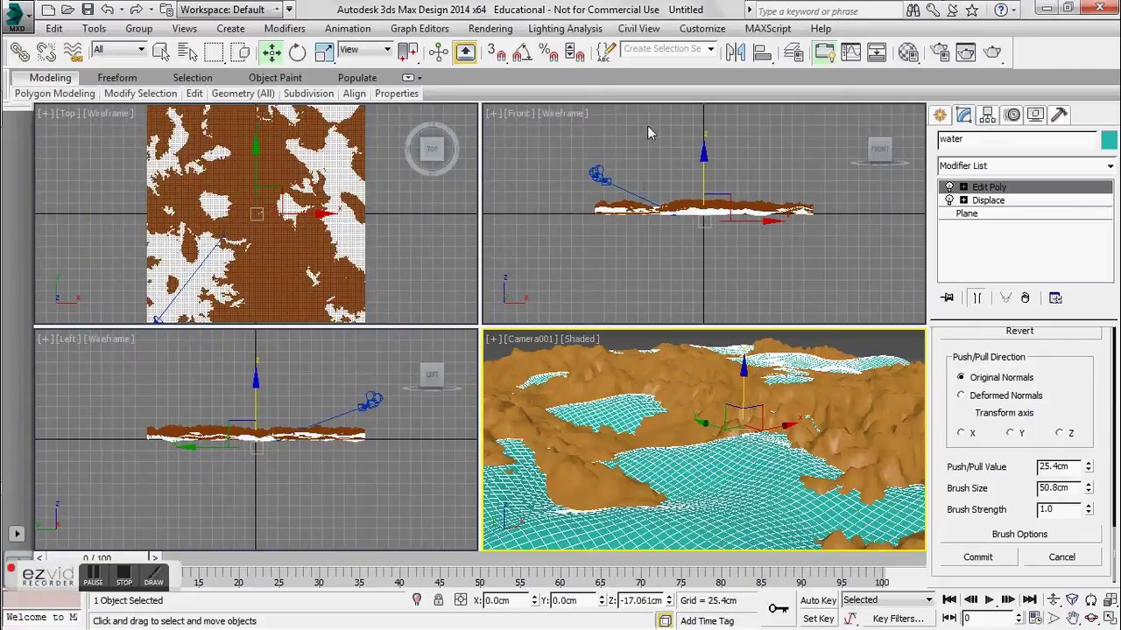
click(435, 154)
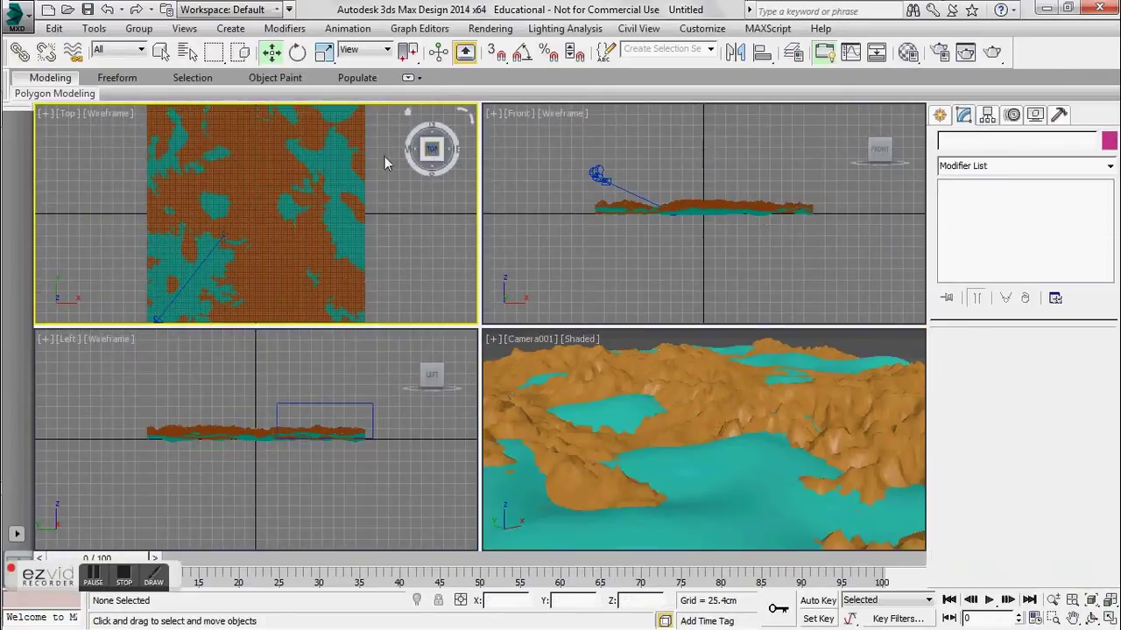
click(332, 175)
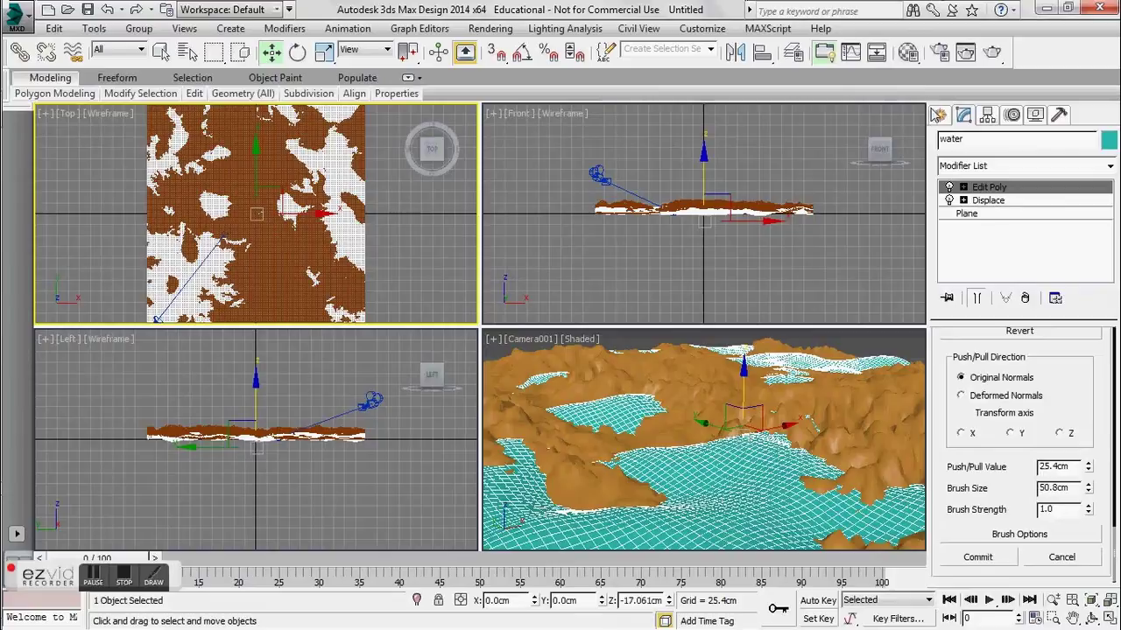
click(939, 116)
click(1061, 331)
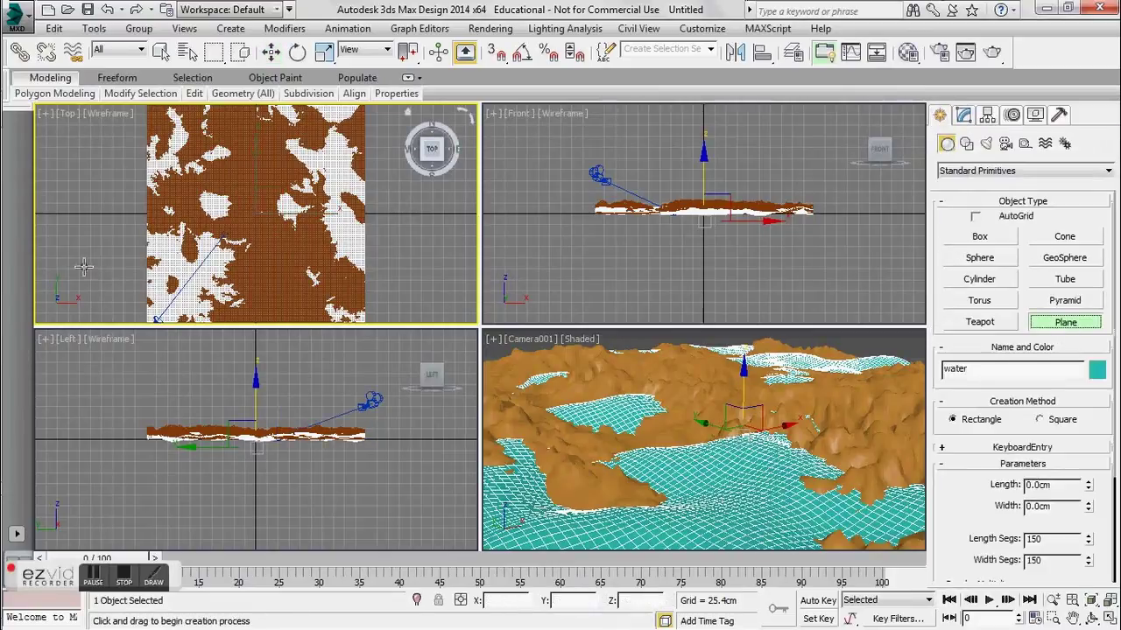
middle_drag(157, 108, 160, 146)
drag(151, 142, 368, 328)
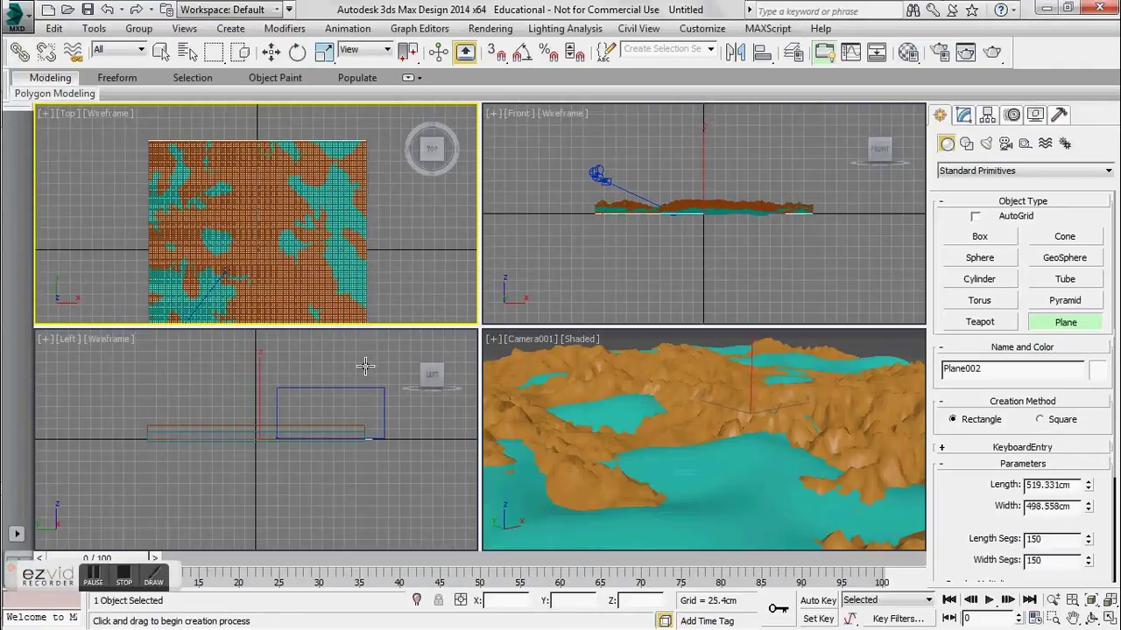
- Set the new plane's length and width to 500 cm each
double_click(1077, 486)
text(500)
key(Tab)
text(500)
key(Return)
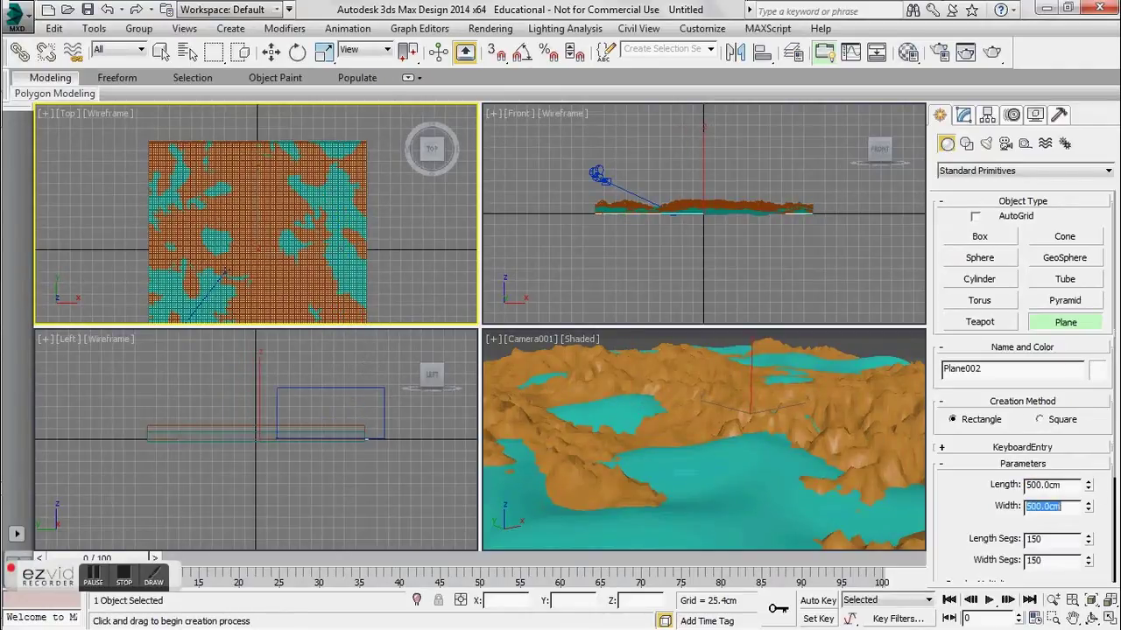
- Center the new plane under the terrain at about X -0.9, Y 0.6 cm and raise it to Z about 3.3 cm
middle_drag(429, 201, 418, 123)
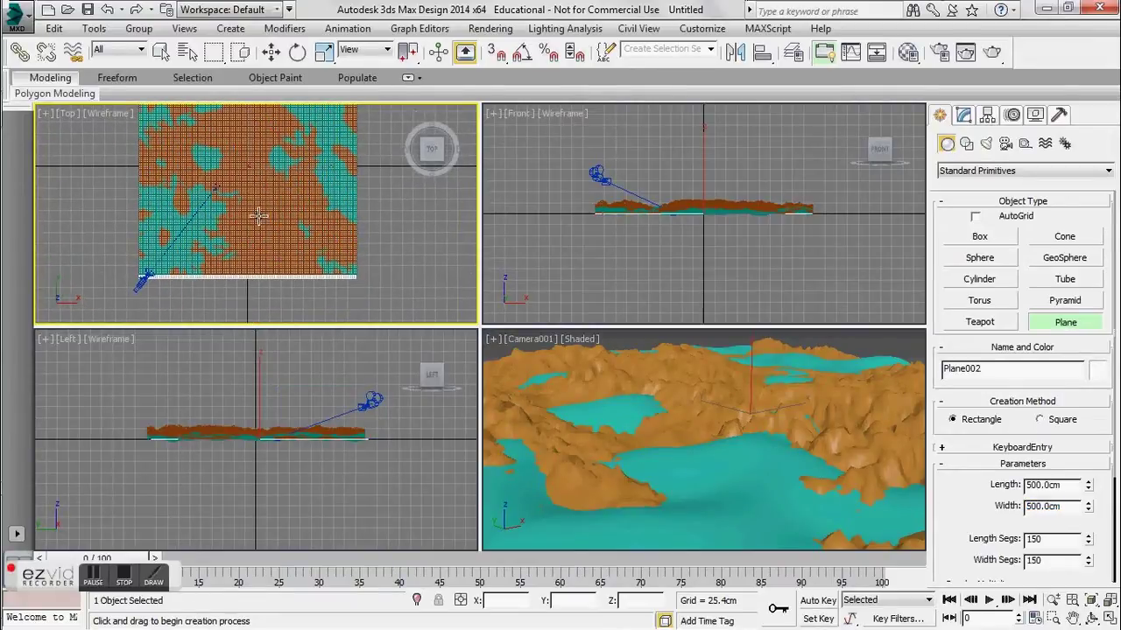
click(271, 51)
drag(249, 118, 249, 123)
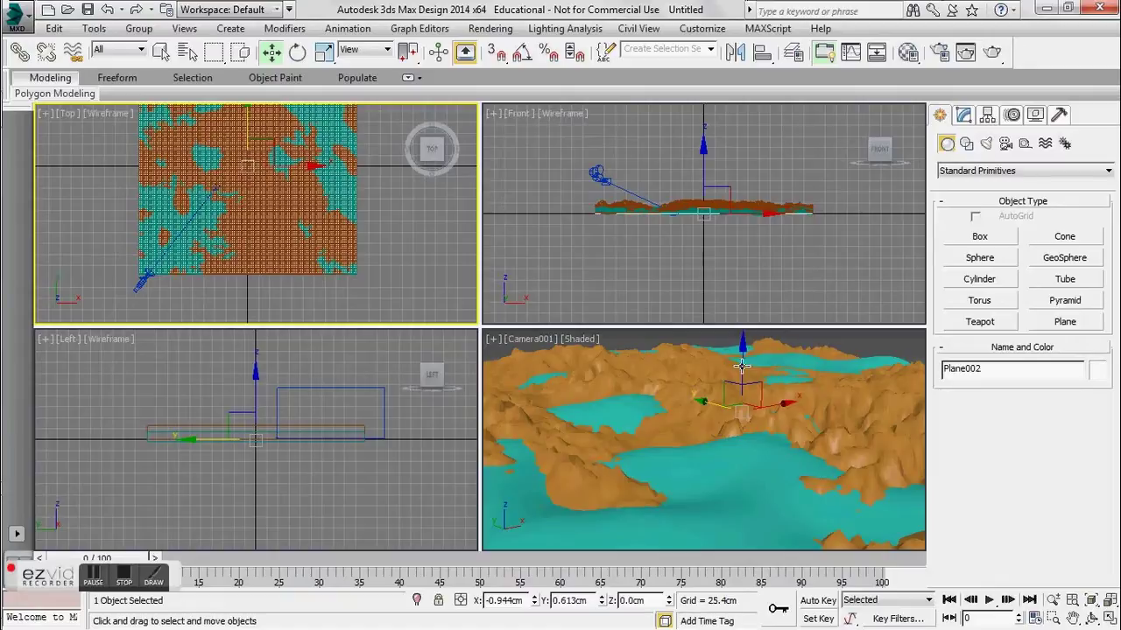
drag(742, 365, 740, 360)
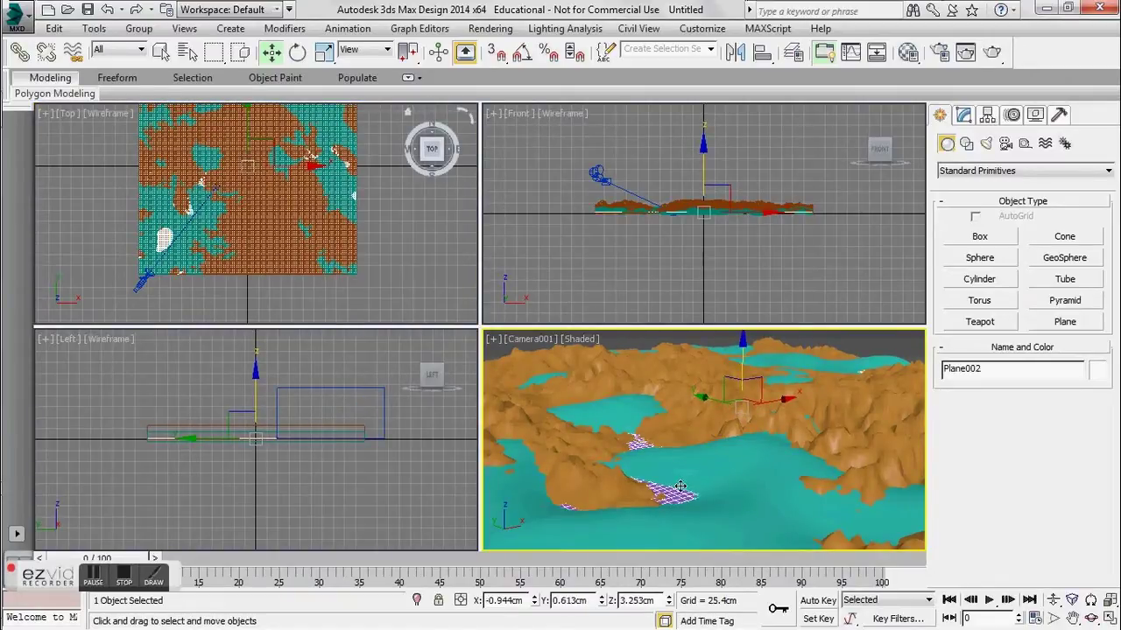
middle_drag(681, 487, 732, 502)
mouse_move(650, 489)
middle_down()
mouse_move(663, 500)
mouse_move(637, 490)
middle_up()
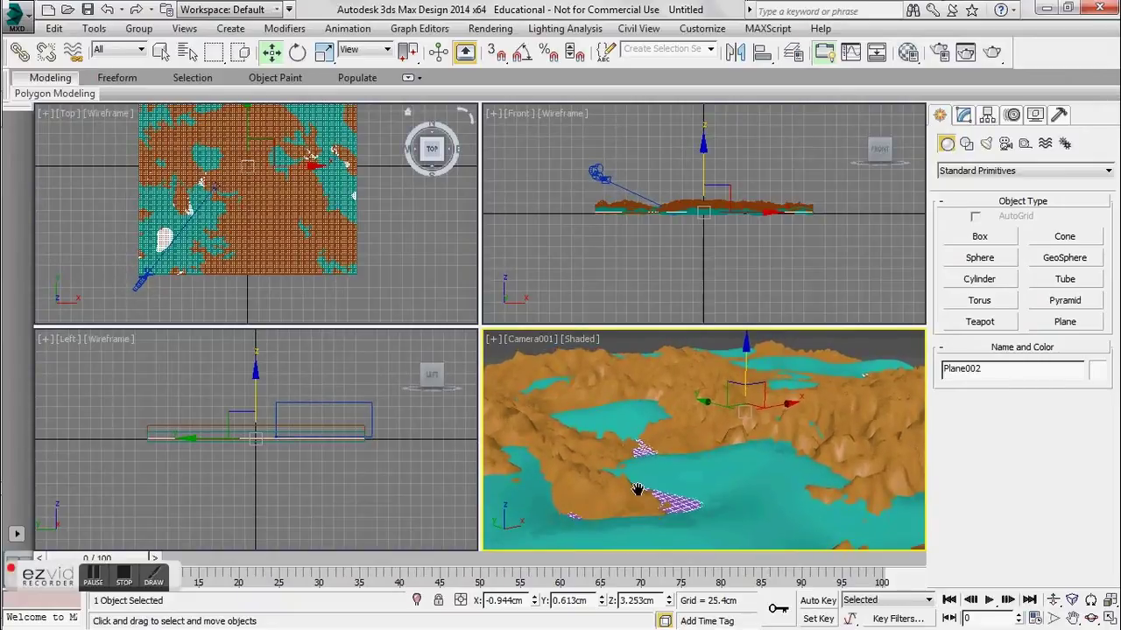
- Apply a Displace modifier to the new plane and assign a Dent map to it
click(963, 114)
click(963, 167)
key(d)
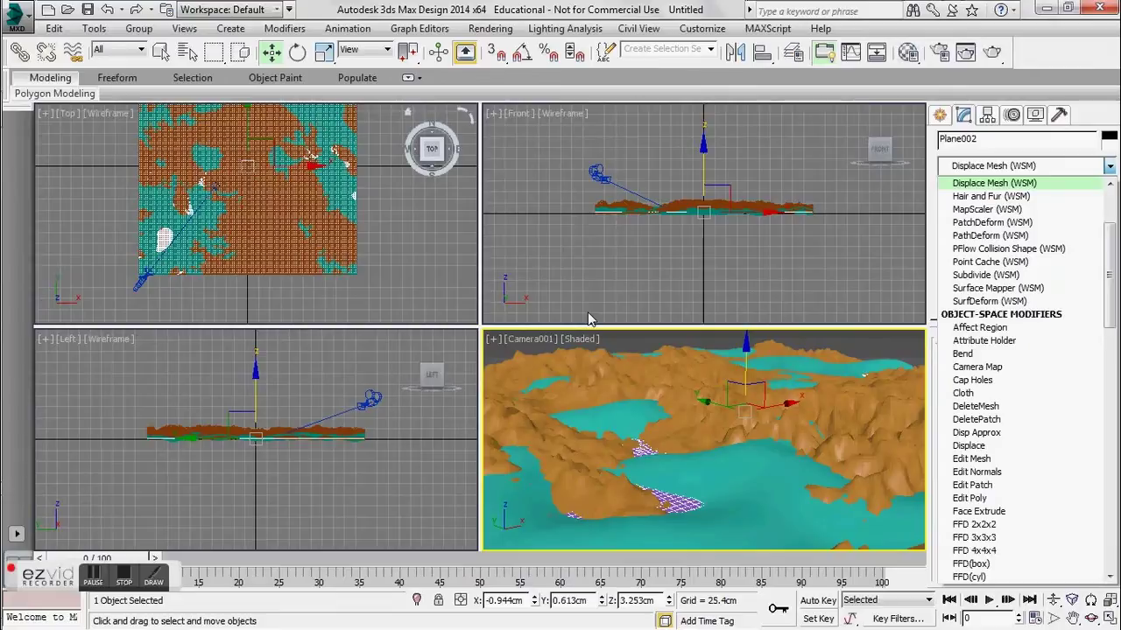
click(968, 445)
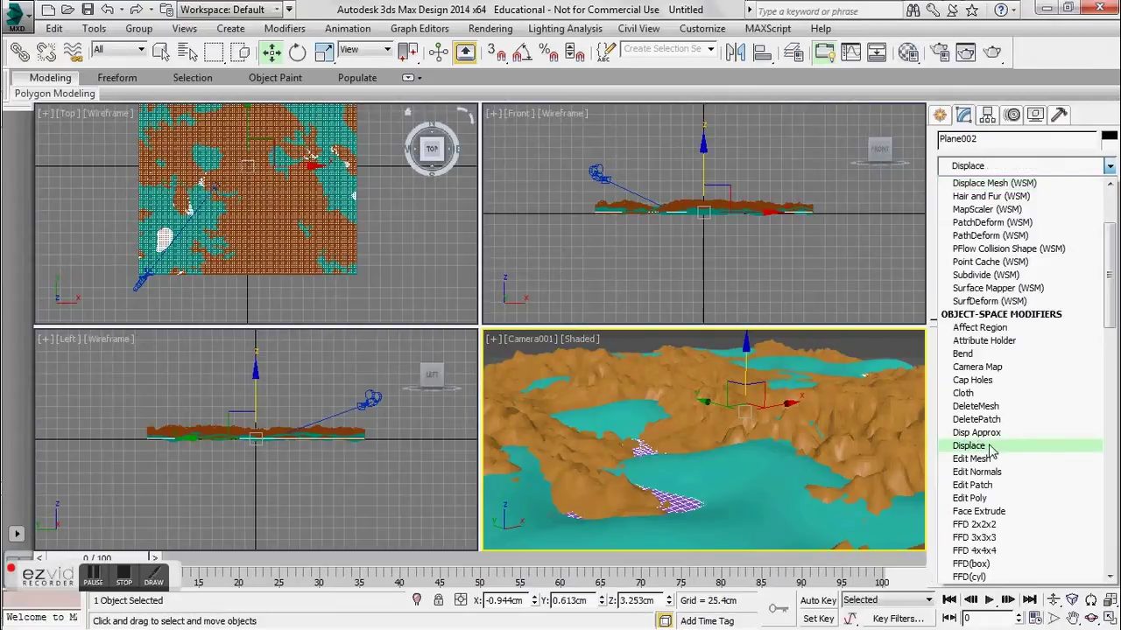
click(1021, 575)
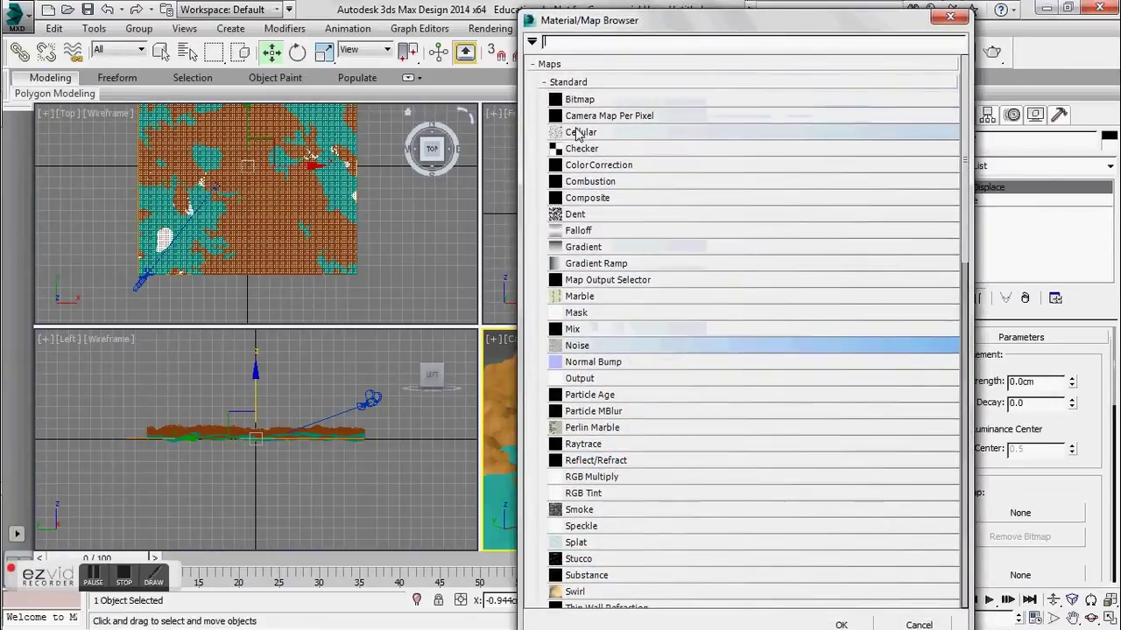
double_click(575, 215)
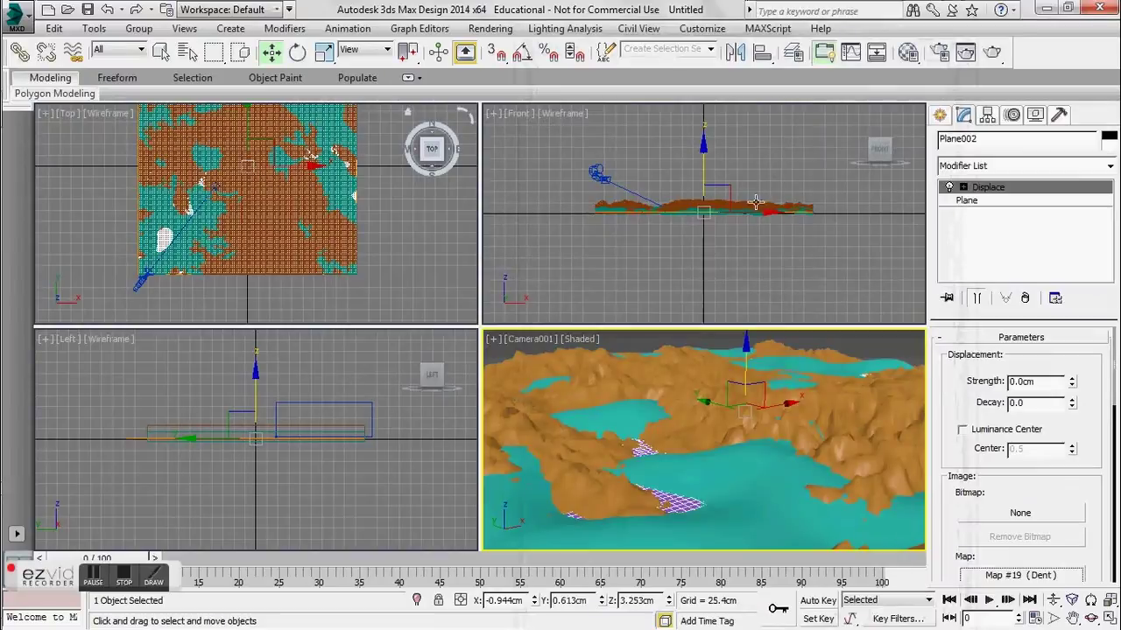
- Load the plane's Dent map into the third Material Editor slot and set the displacement strength to about 2.6 cm
key(m)
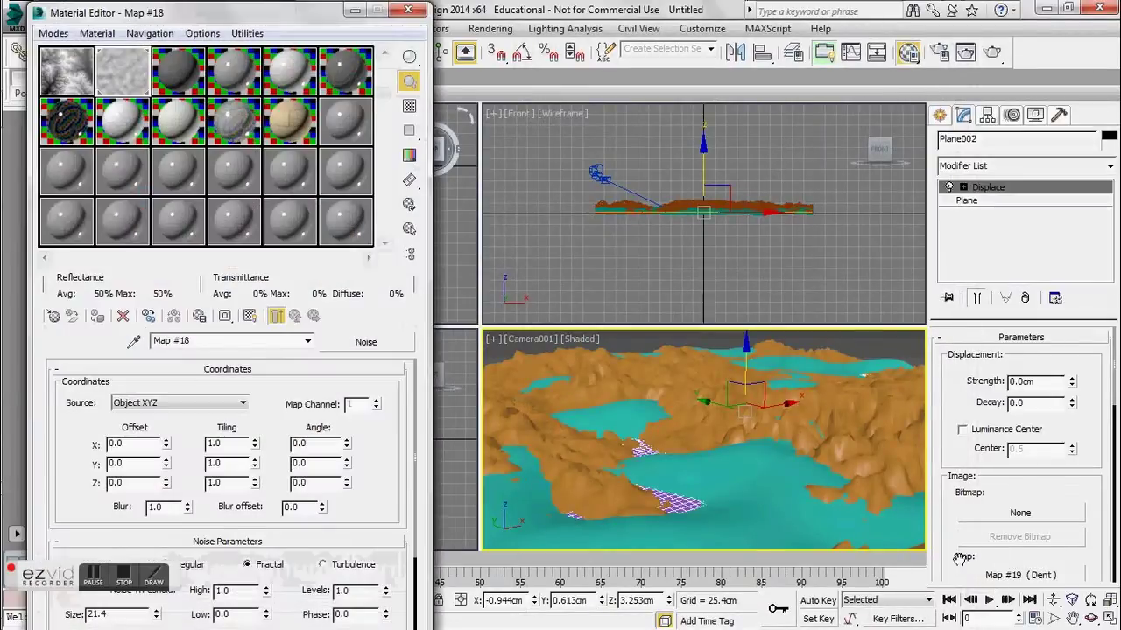
drag(1022, 575, 171, 78)
click(178, 381)
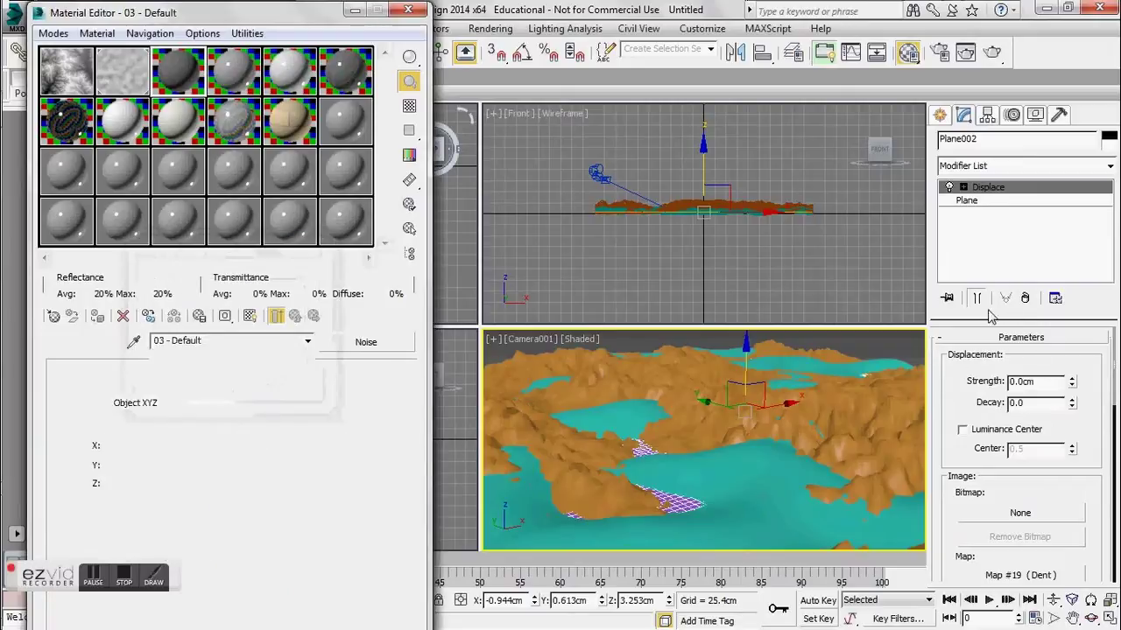
drag(1071, 382, 1061, 298)
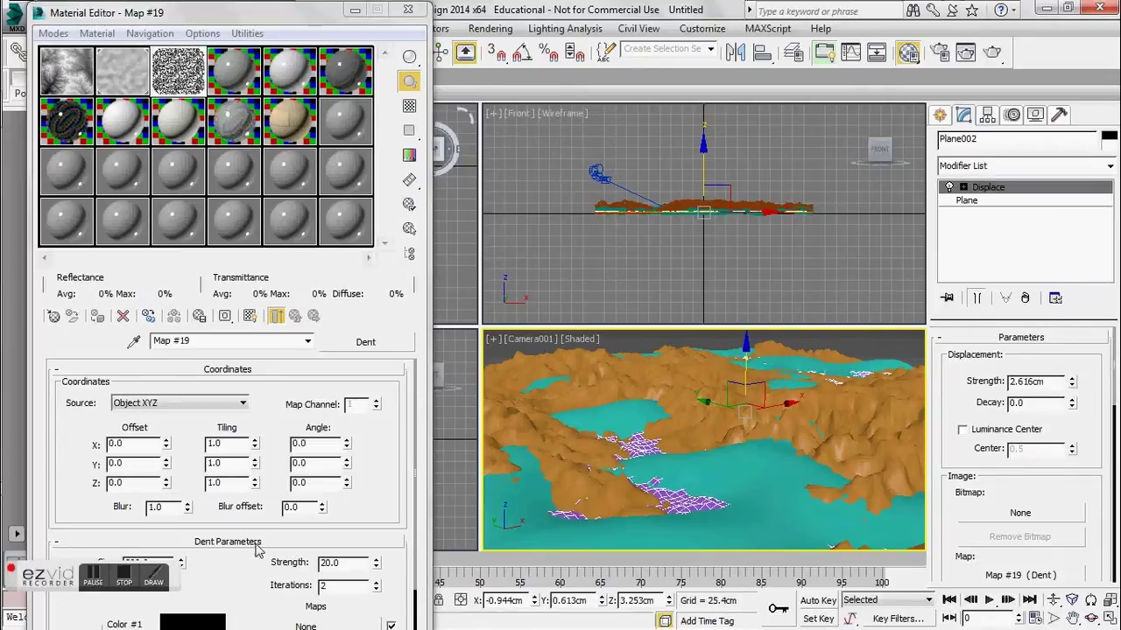
- Set the Dent map's size to 1.0
scroll(258, 548, down, 2)
right_click(179, 512)
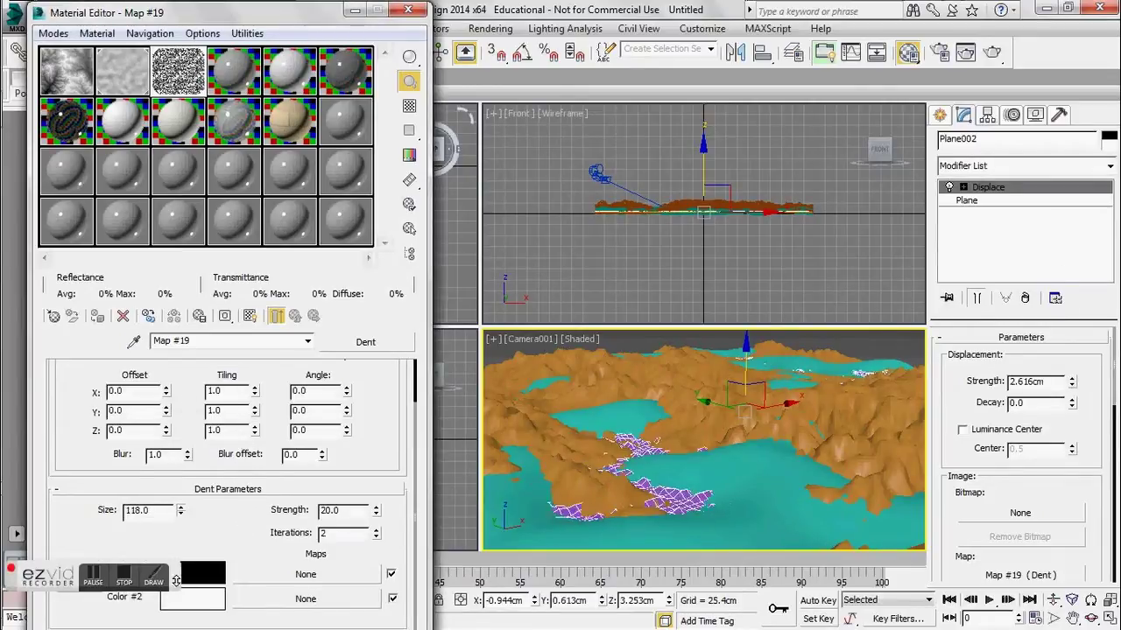
drag(151, 513, 99, 519)
text(1)
key(Return)
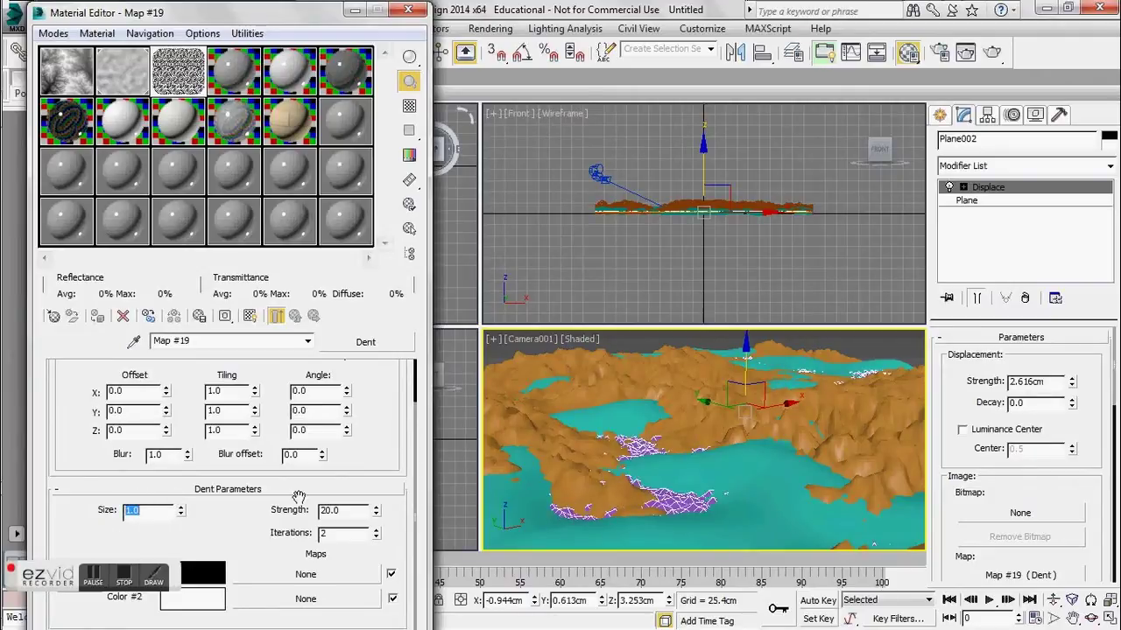
- Lower the Dent map's strength to 6.0, adjust its iterations, and close the Material Editor
drag(376, 514, 380, 7)
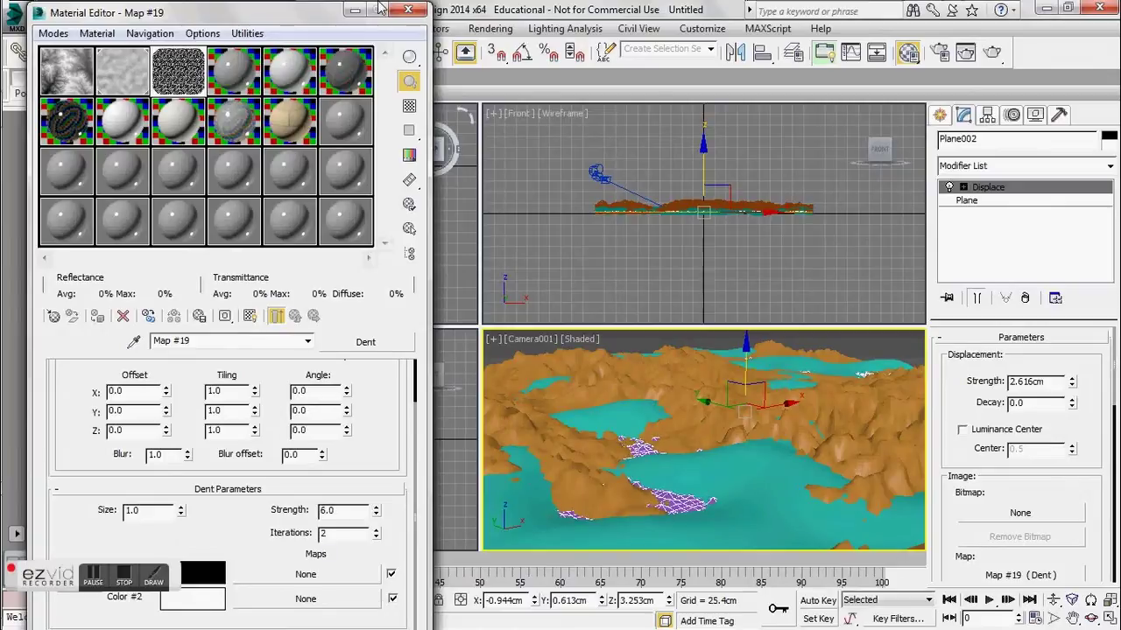
mouse_move(374, 534)
mouse_down()
mouse_move(381, 497)
mouse_move(374, 537)
mouse_up()
click(407, 10)
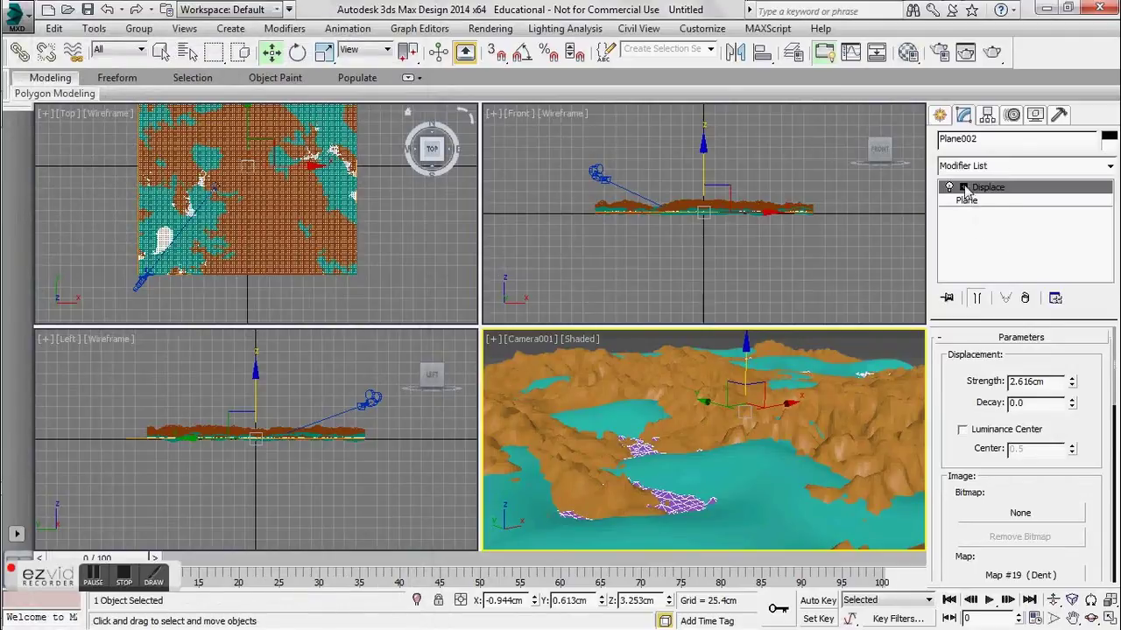
- Rename the dent-displaced plane "sand" and the mountain plane "terrain"
click(975, 138)
text(sand)
click(825, 348)
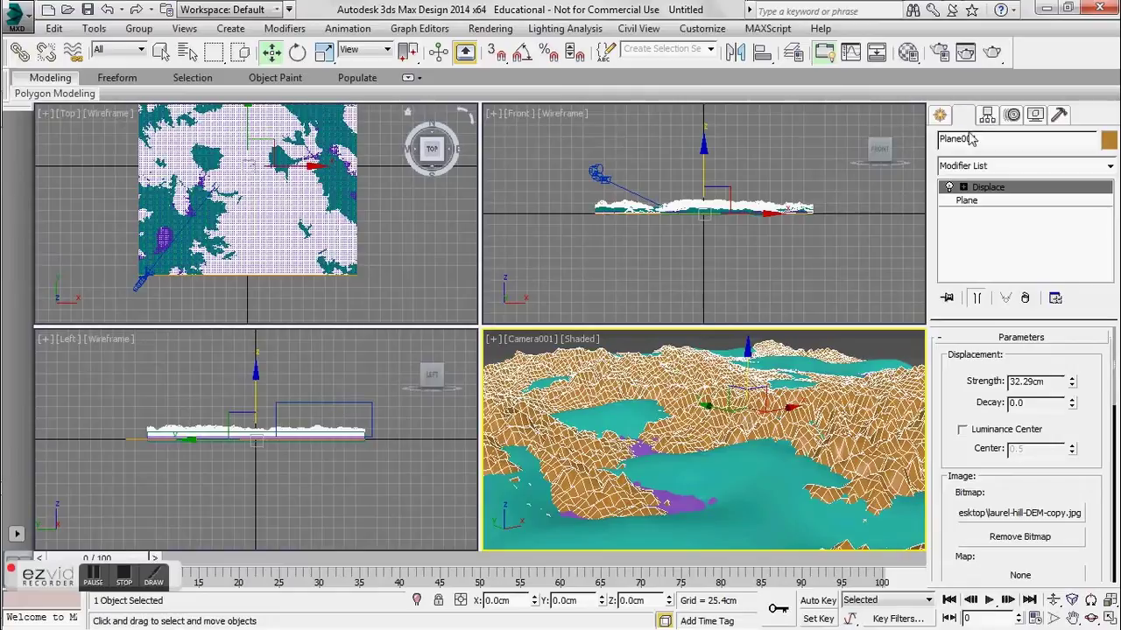
text(terrain)
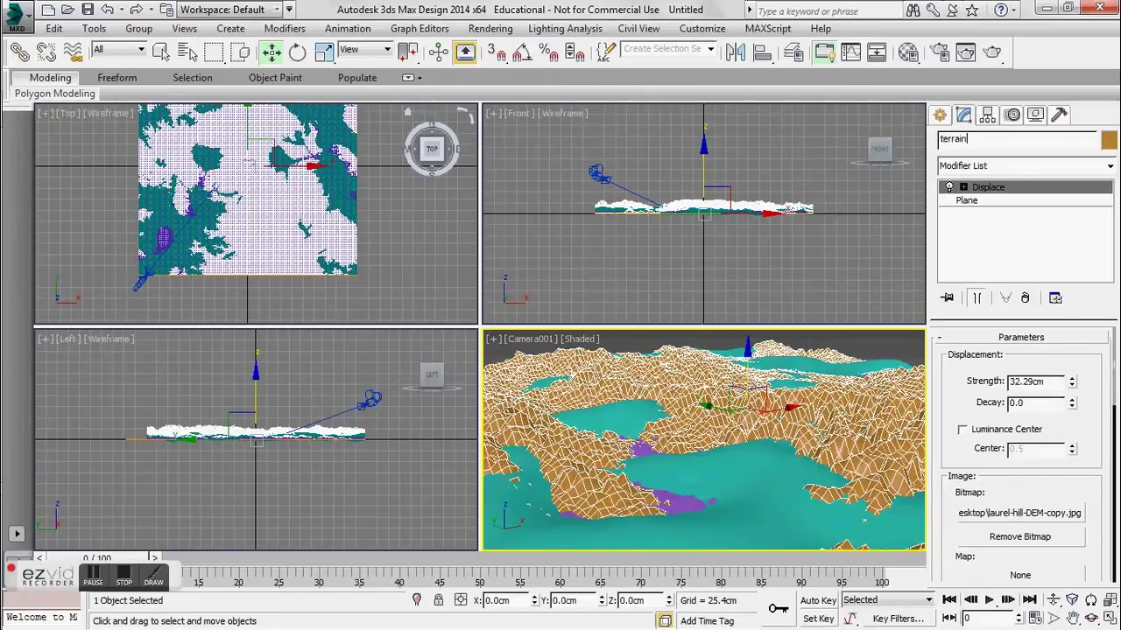
click(817, 271)
click(839, 420)
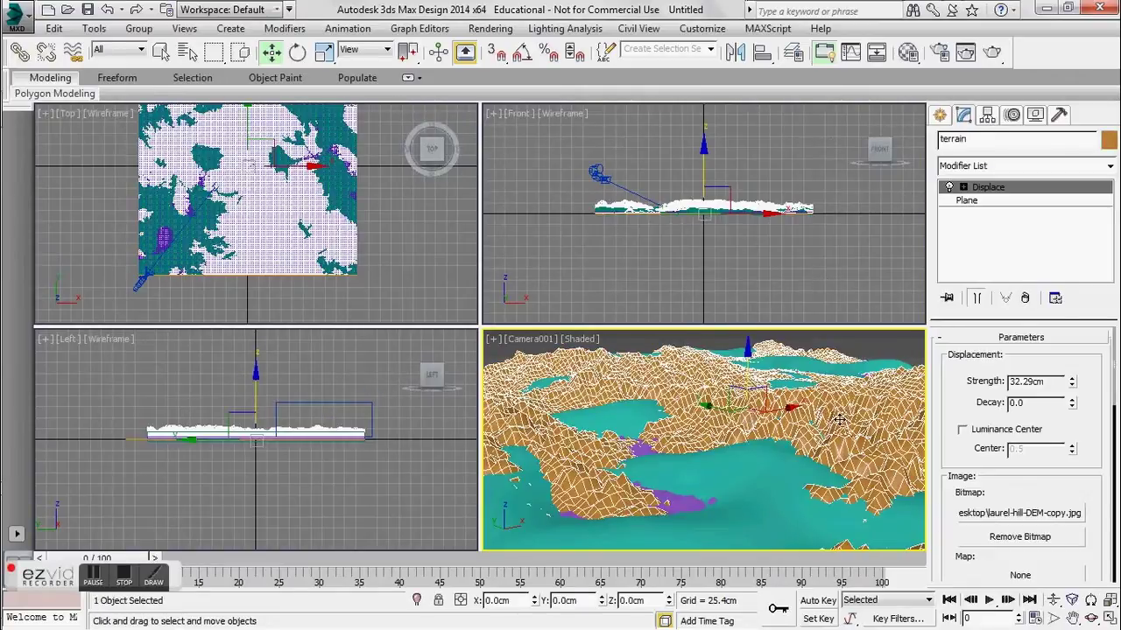
- Replace the fourth Material Editor slot's material with the Tropical liquid from the Autodesk Material Library
key(m)
click(223, 82)
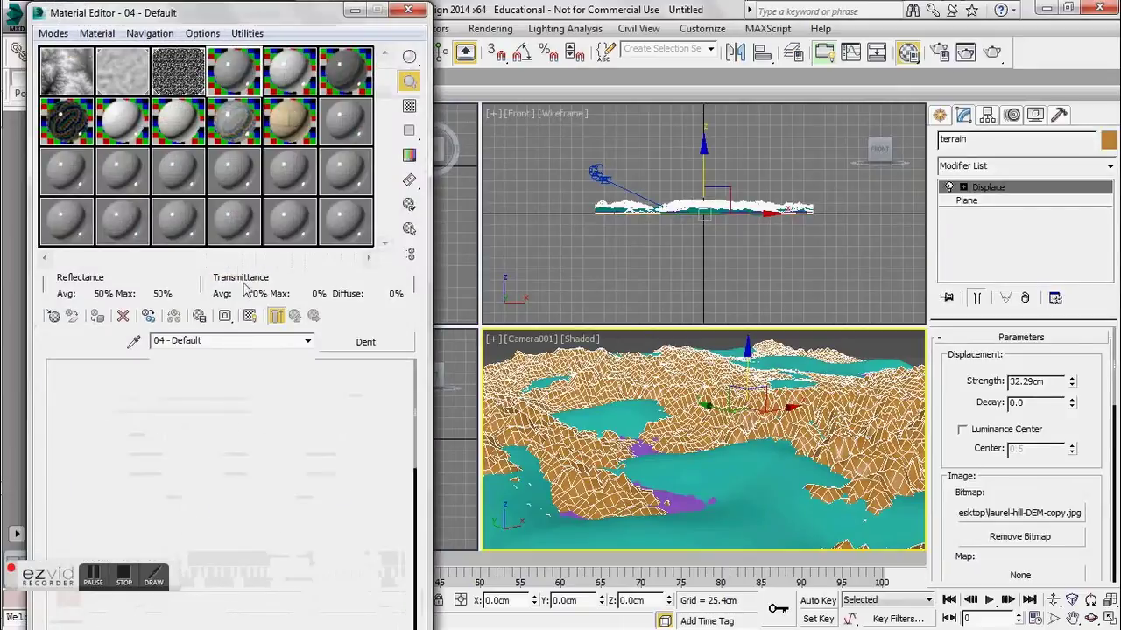
click(365, 342)
scroll(637, 295, down, 3)
scroll(636, 295, down, 7)
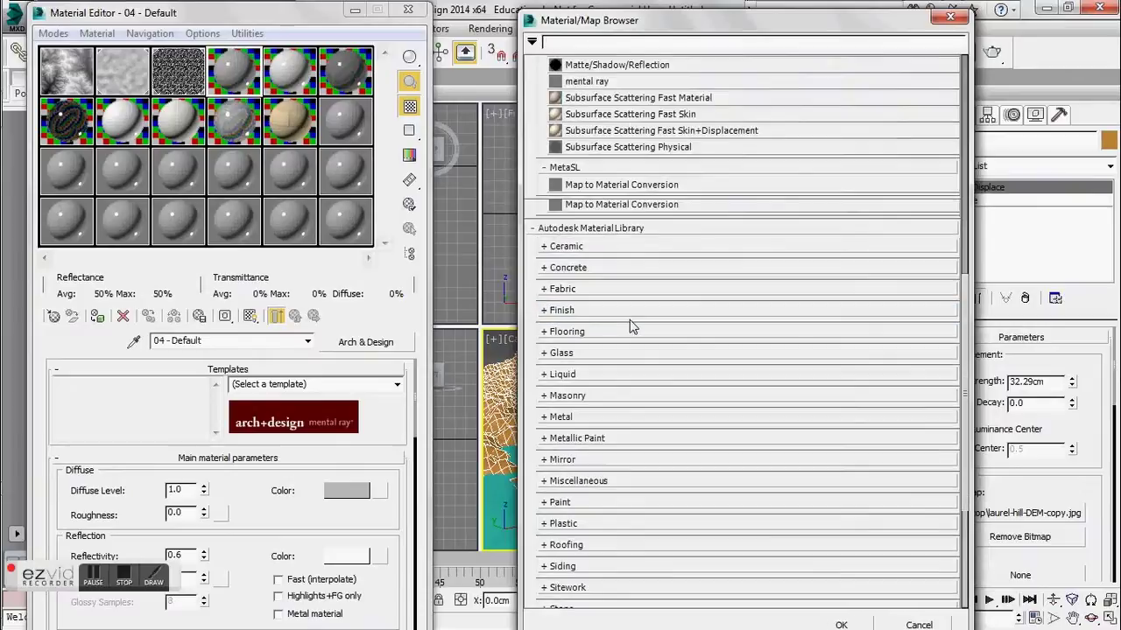
click(562, 355)
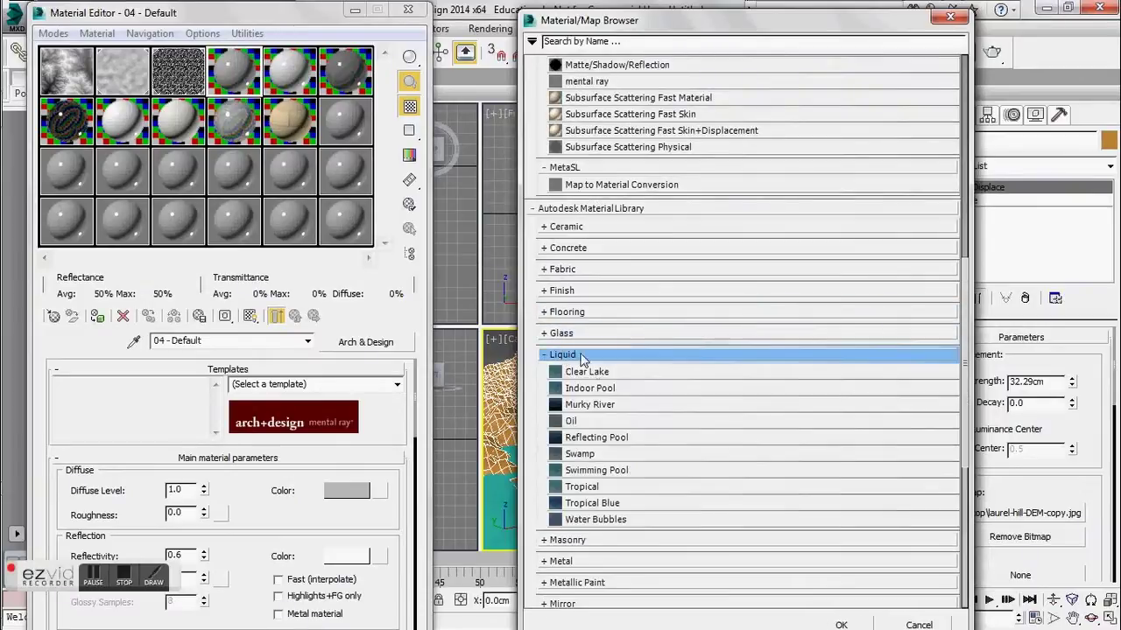
double_click(579, 490)
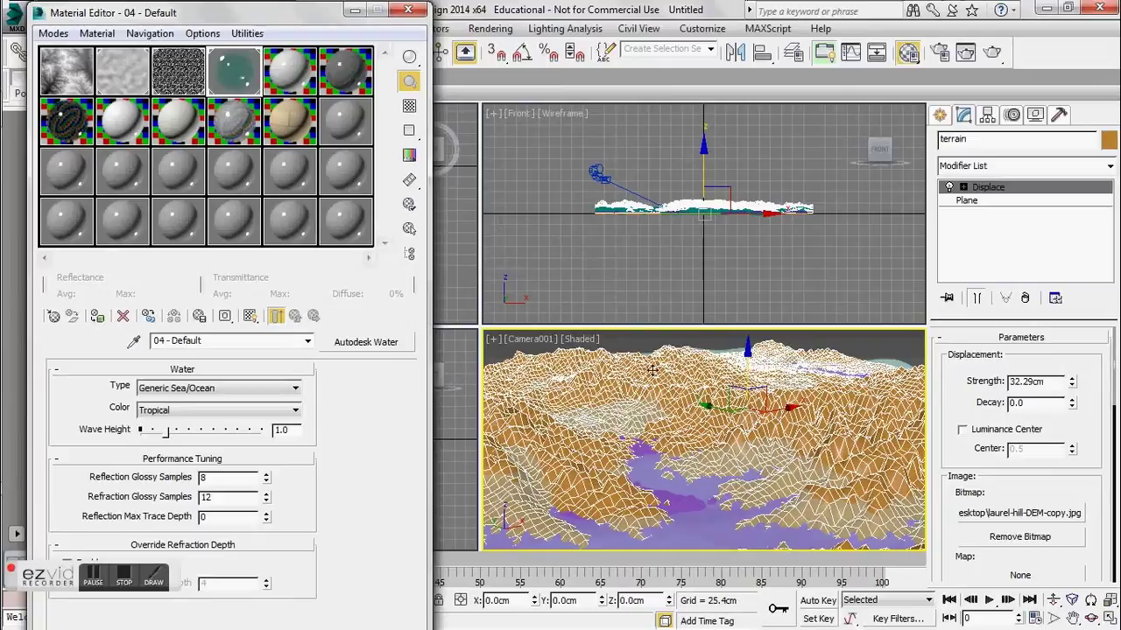
- Close the Material Editor and change the environment's global lighting tint from white to a light teal
click(407, 9)
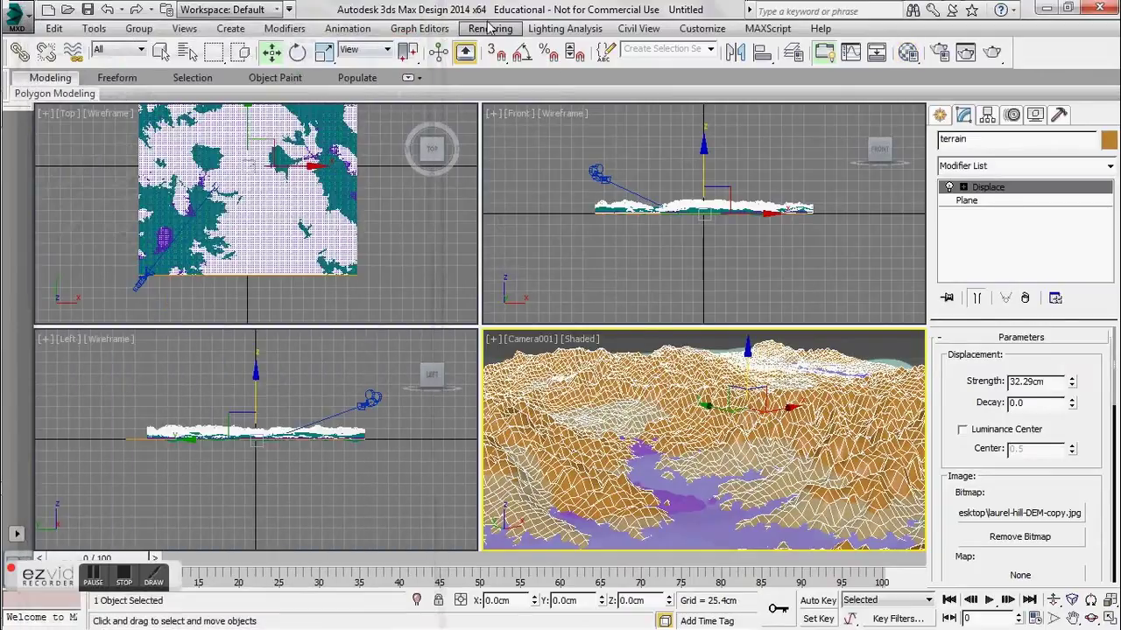
click(488, 29)
click(519, 176)
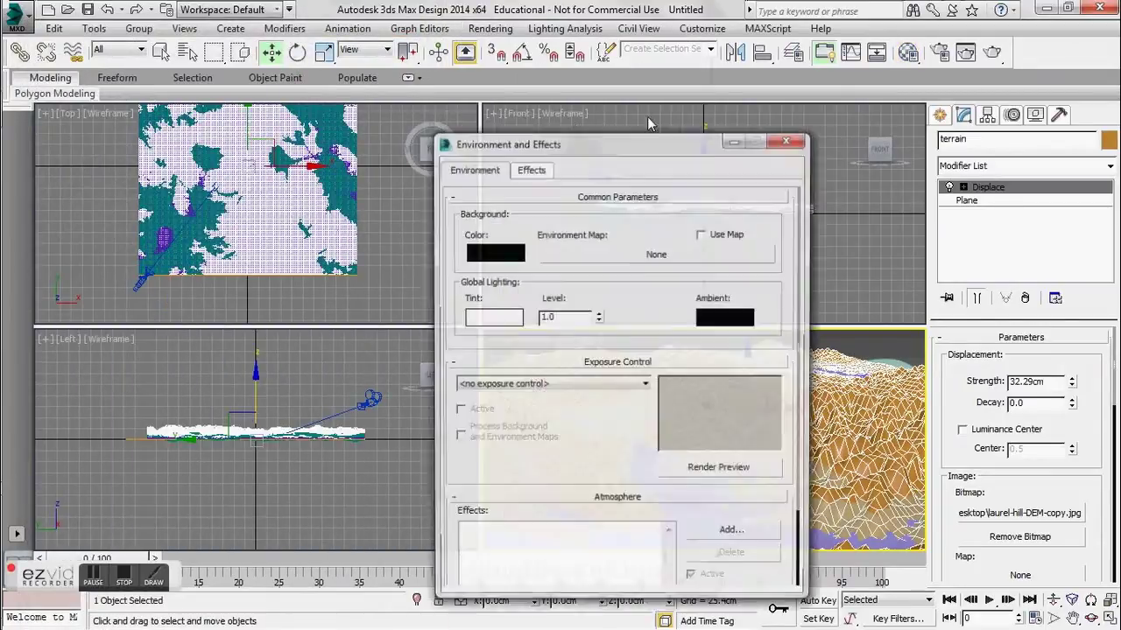
click(502, 323)
click(423, 225)
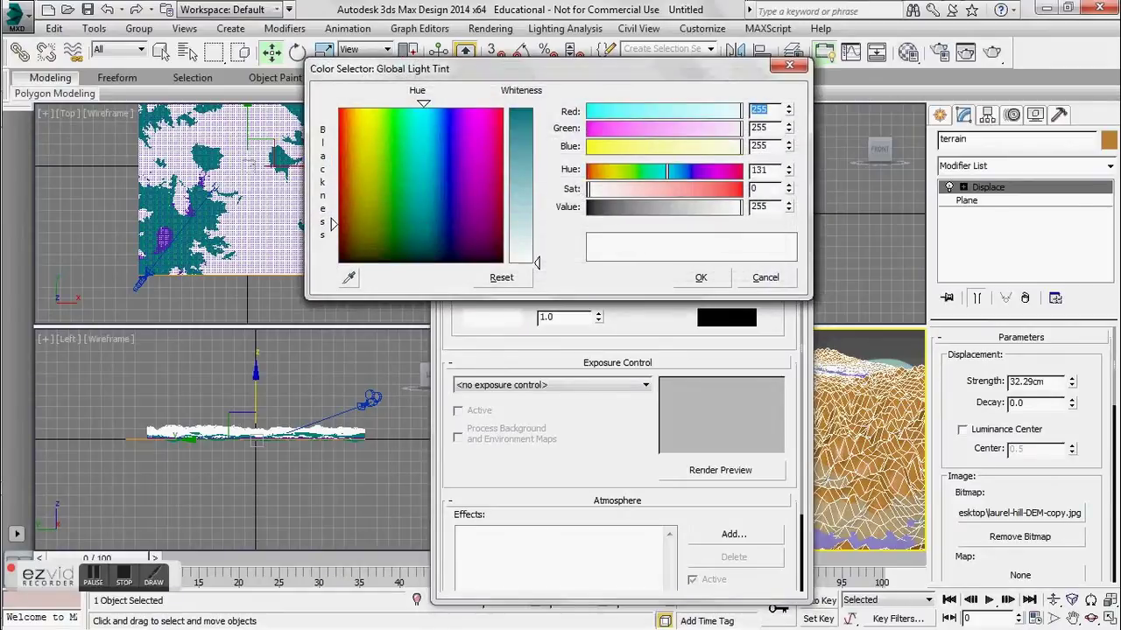
drag(520, 208, 520, 194)
drag(437, 197, 413, 192)
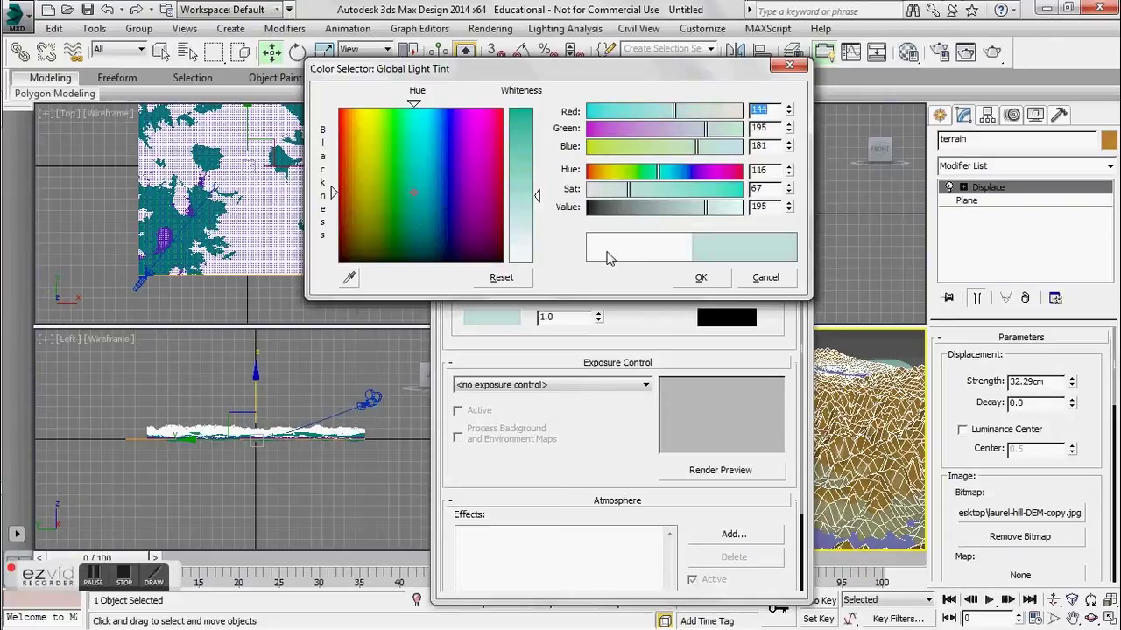
drag(537, 194, 537, 175)
click(700, 275)
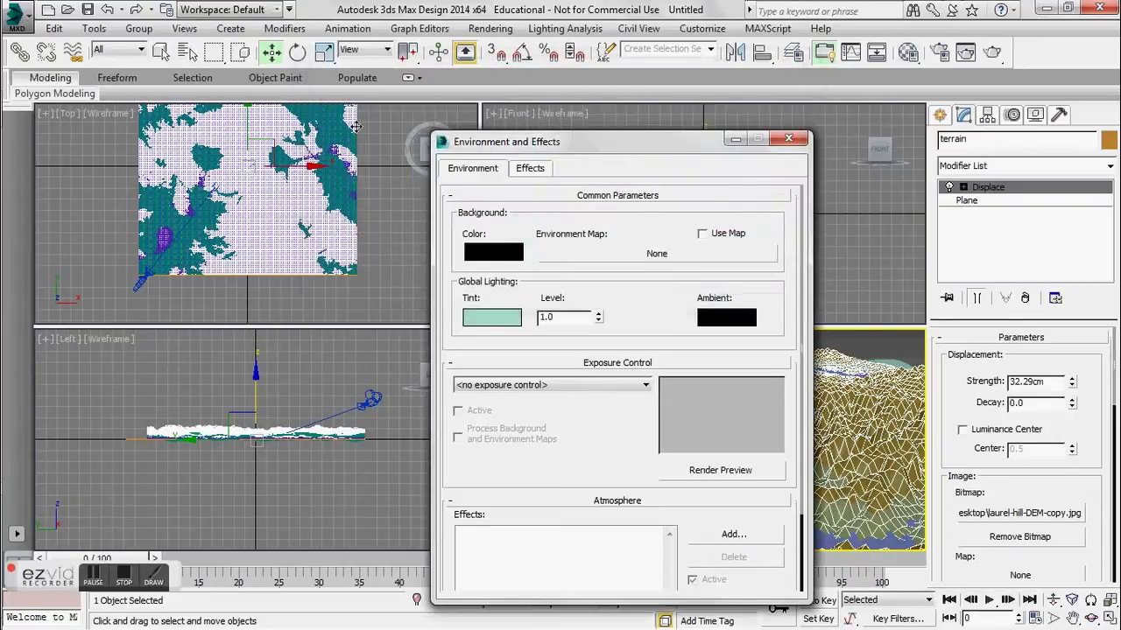
click(788, 138)
- Replace the fifth Material Editor slot's material with Sand - Natural Medium from the Autodesk Material Library
middle_drag(716, 477, 727, 364)
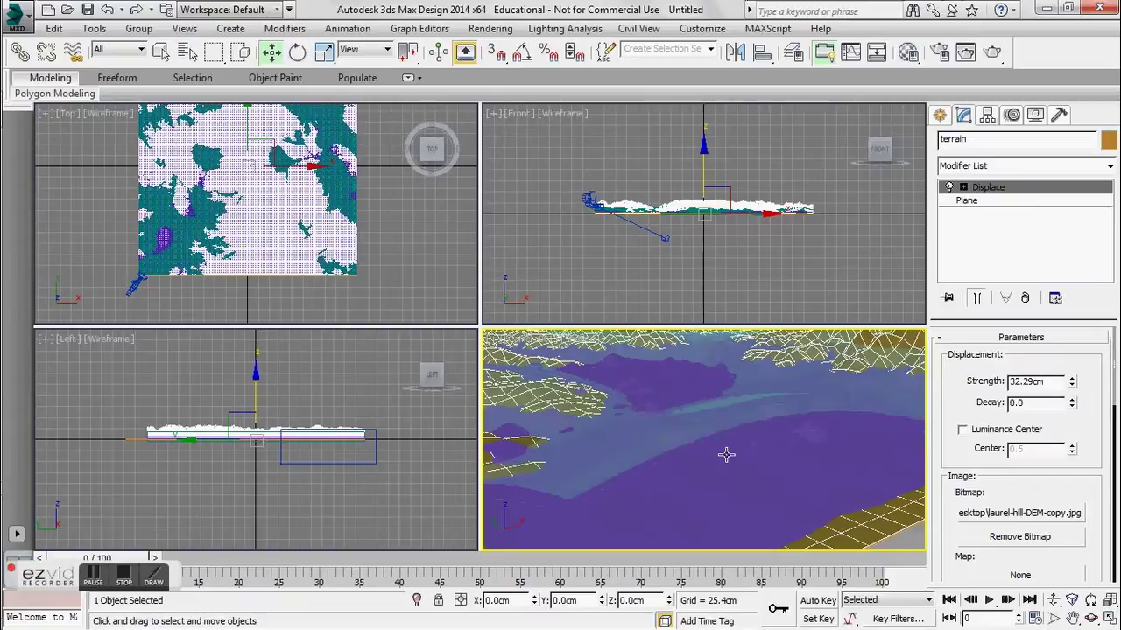
key(m)
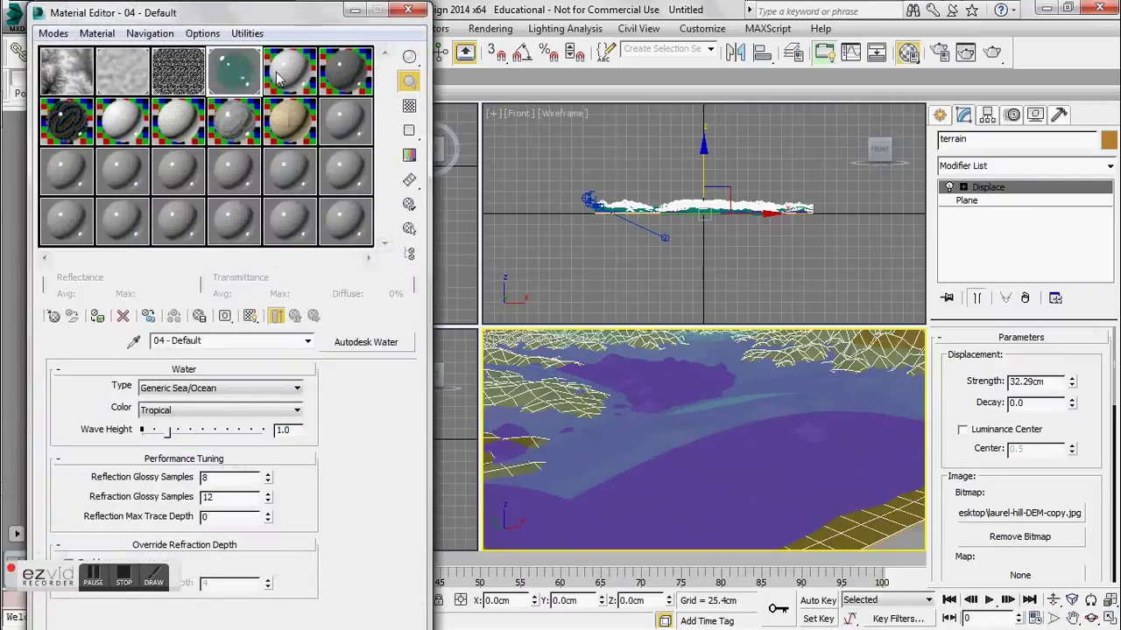
click(343, 346)
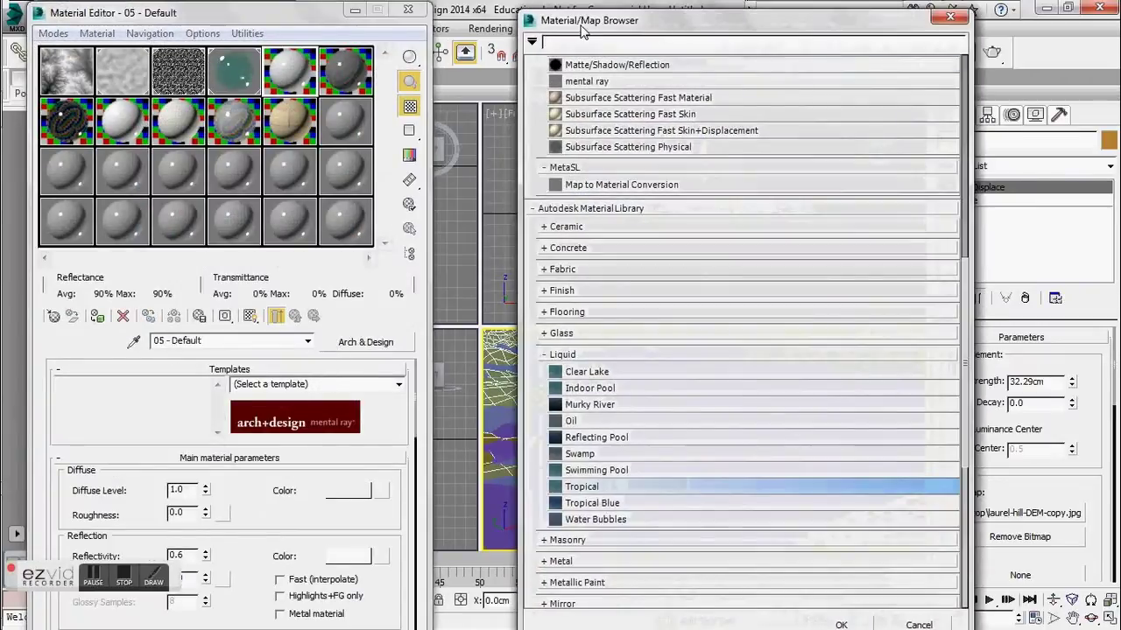
text(sand)
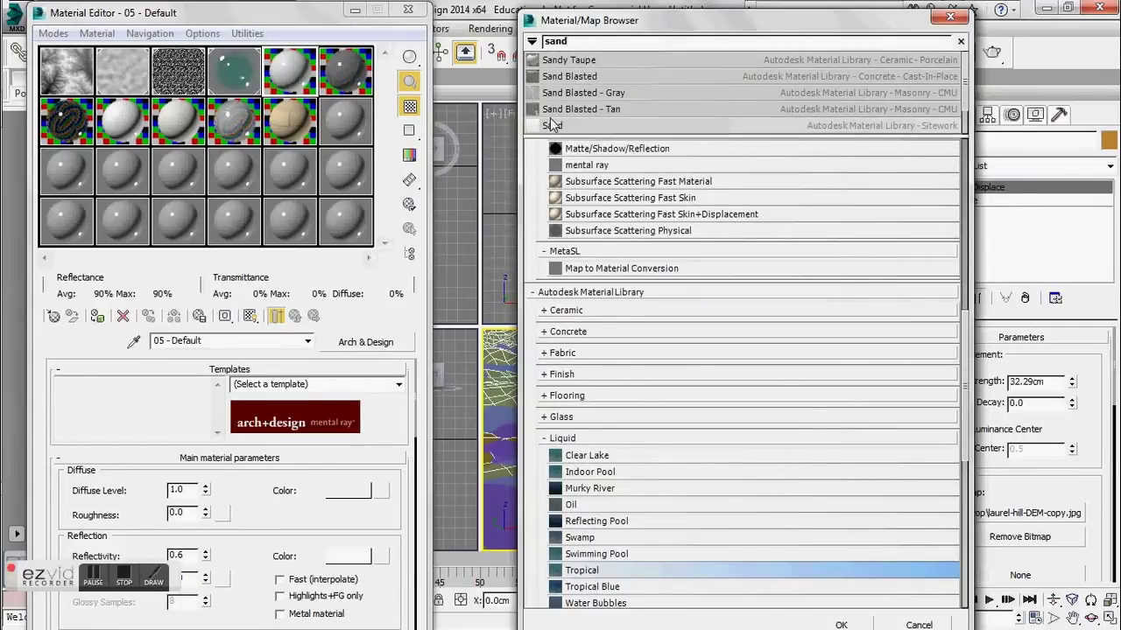
scroll(551, 127, down, 2)
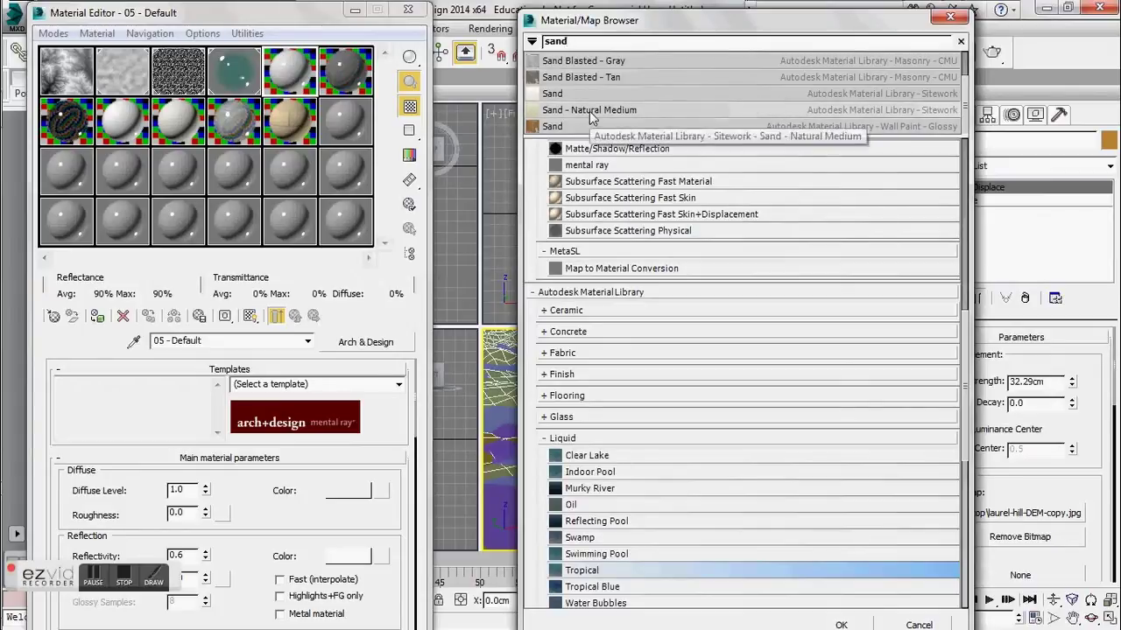
double_click(590, 111)
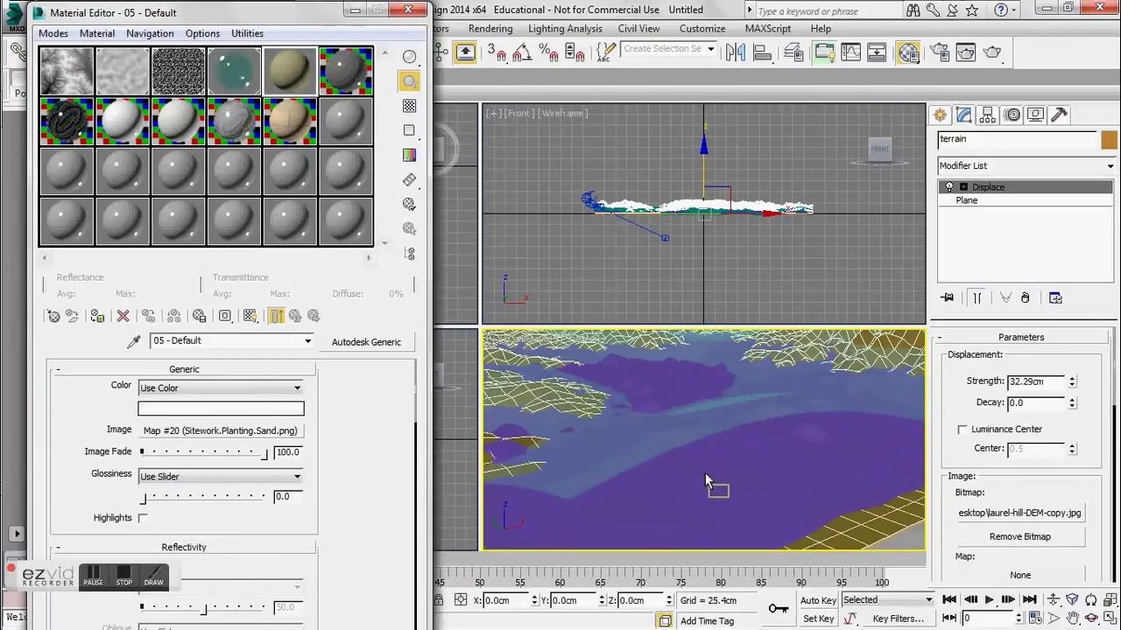
- Assign the sand material to the sand plane, display it shaded in the viewport, and close the Material Editor
drag(714, 520, 694, 490)
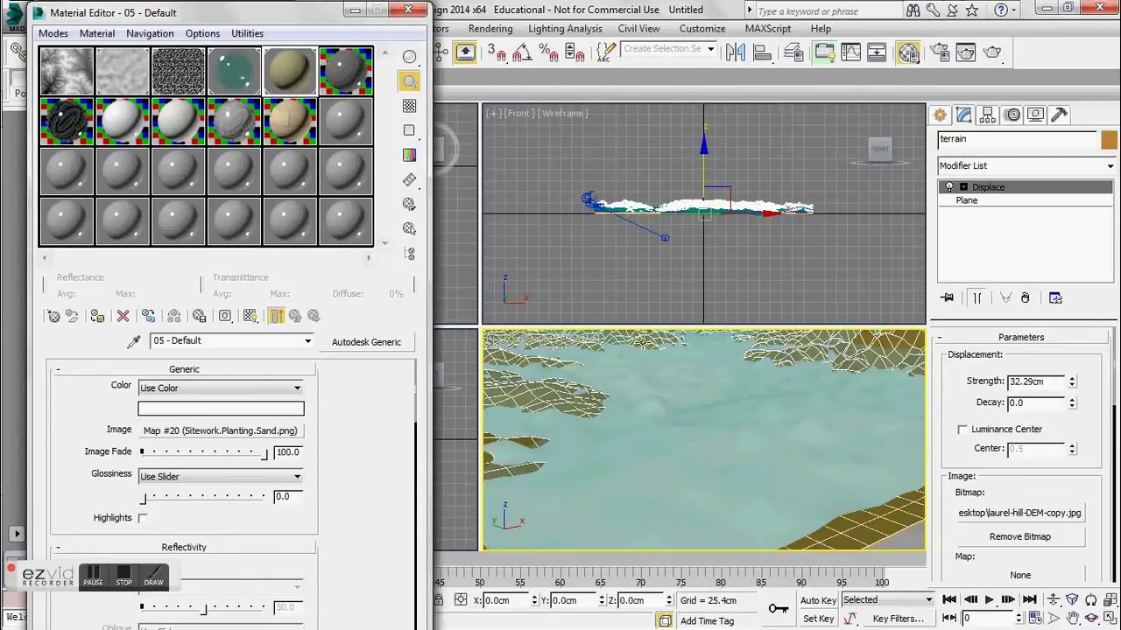
click(251, 317)
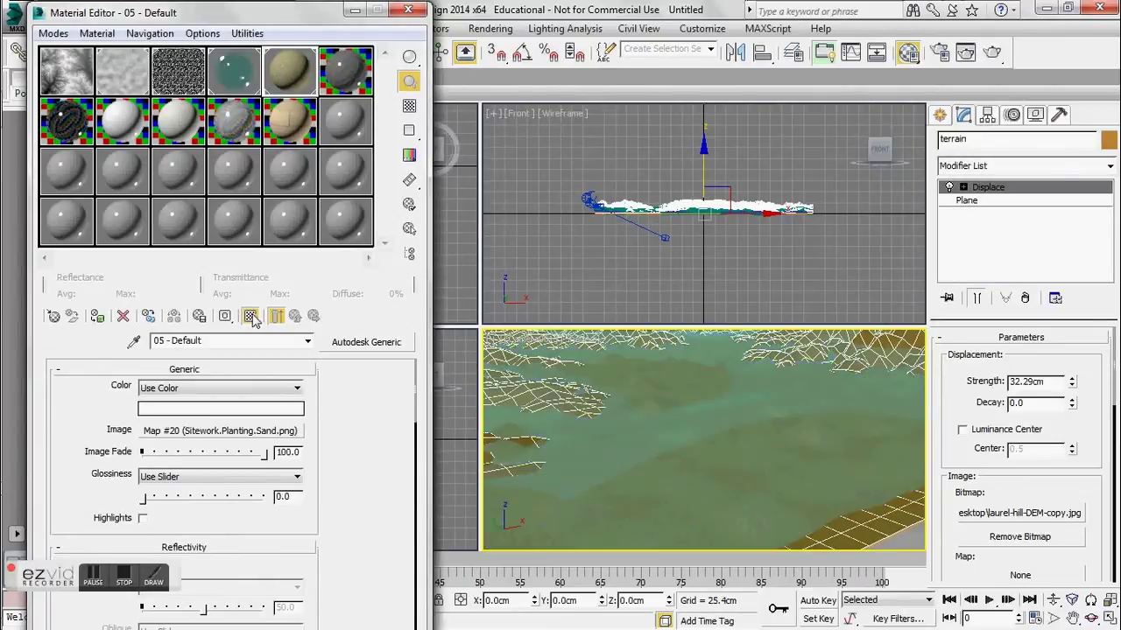
click(619, 378)
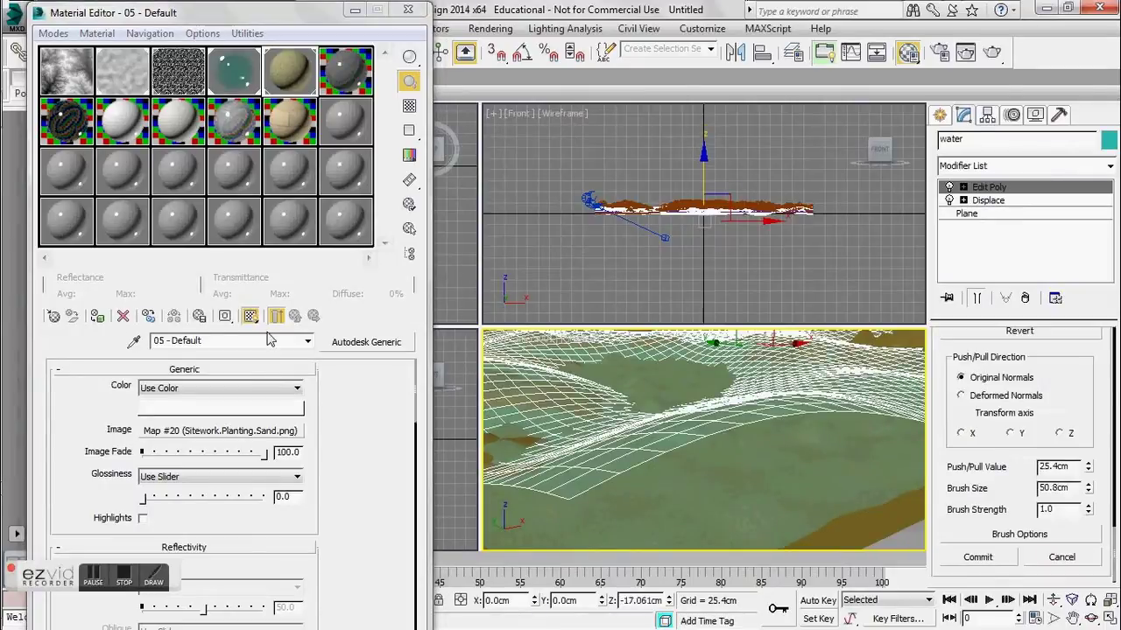
middle_drag(627, 360, 643, 454)
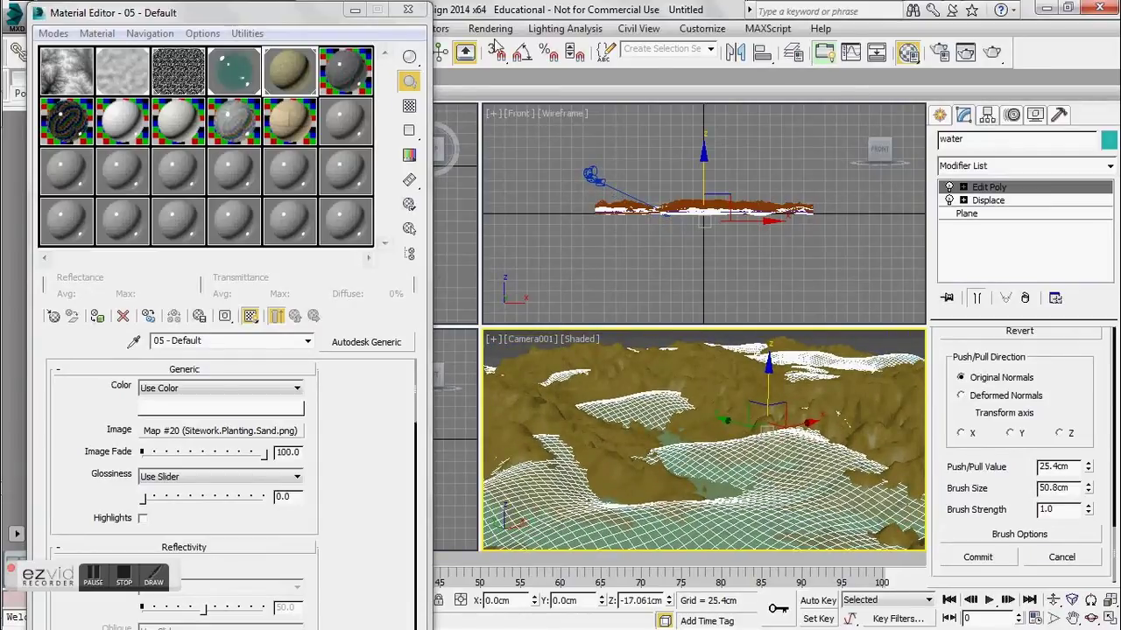
click(407, 9)
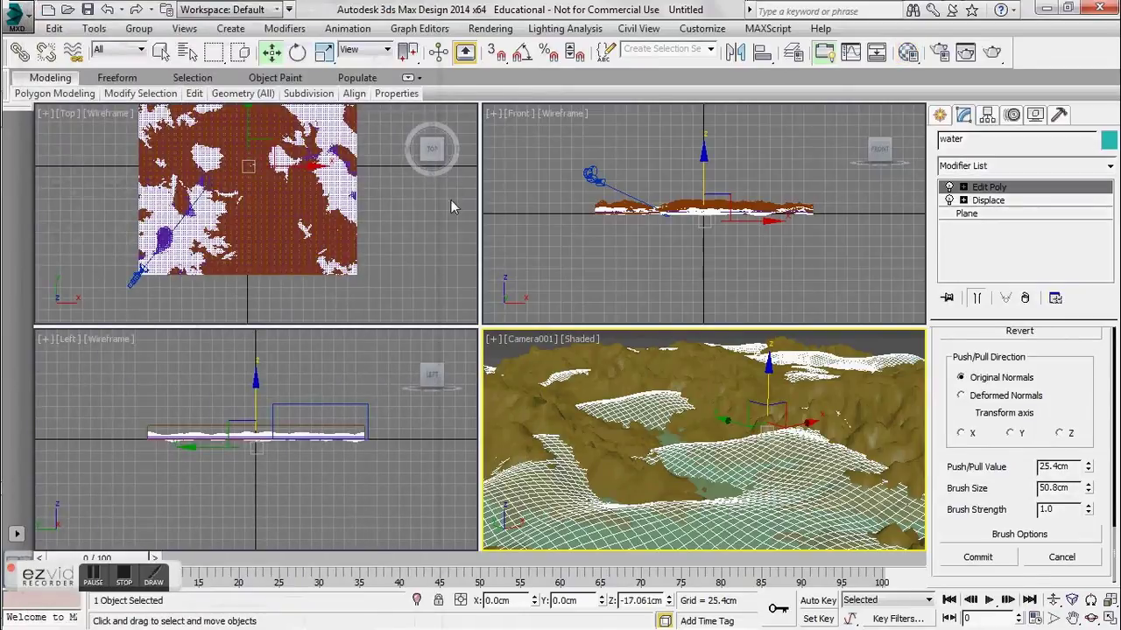
- Save the scene to the Desktop as a 3ds Max file named with the author's surname plus "_displace", and render the camera view
key(ctrl+s)
text(tuke_displace)
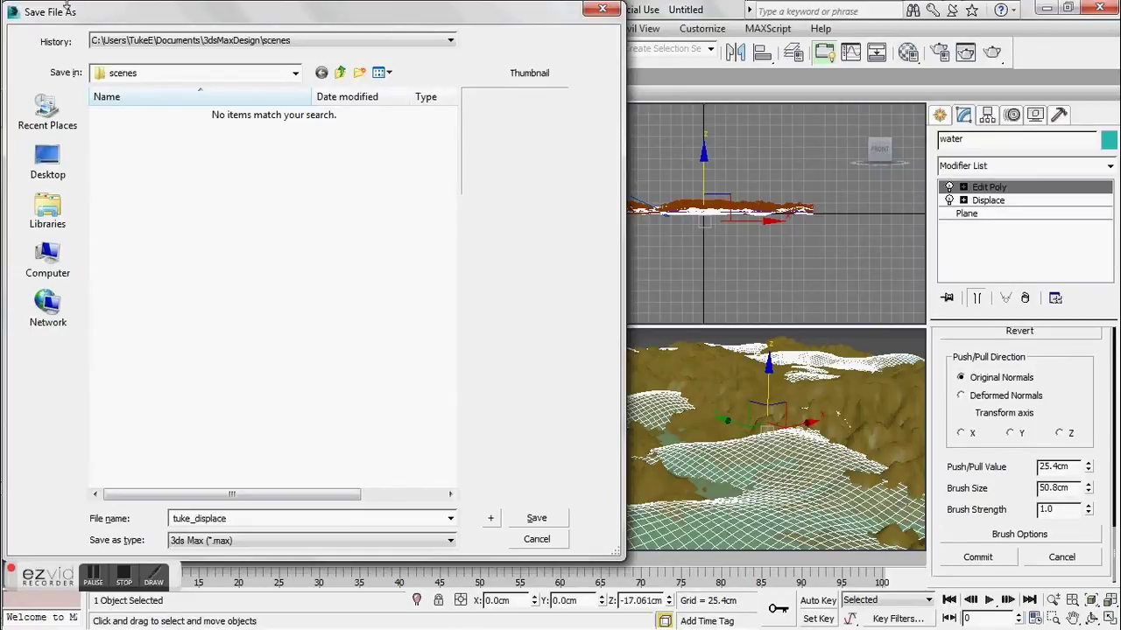
click(48, 162)
click(535, 517)
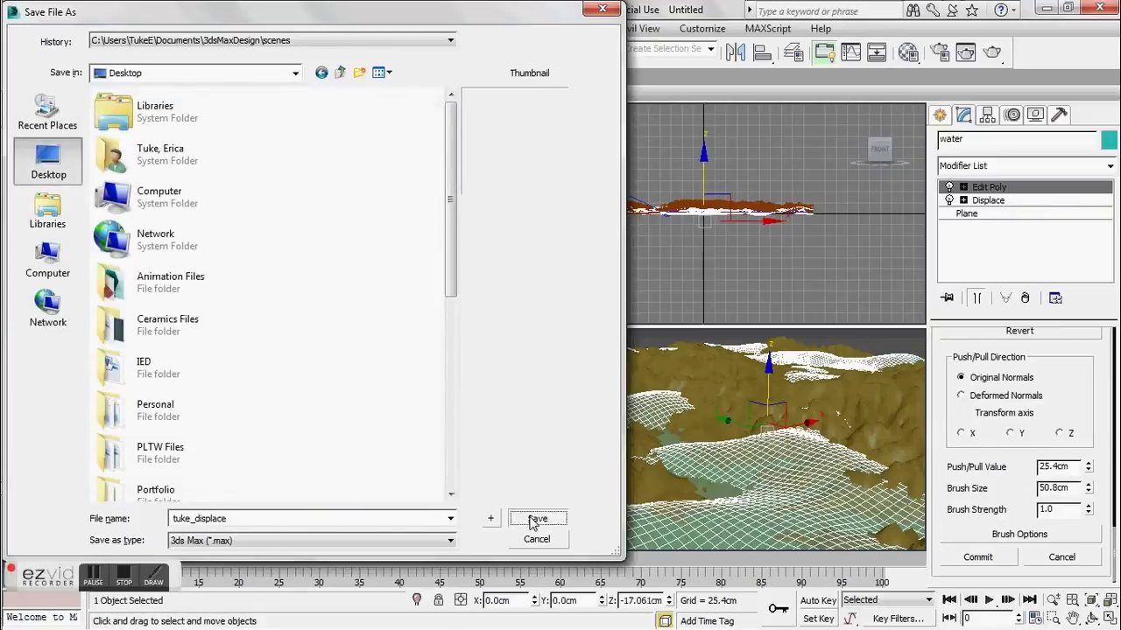
middle_drag(593, 420, 592, 426)
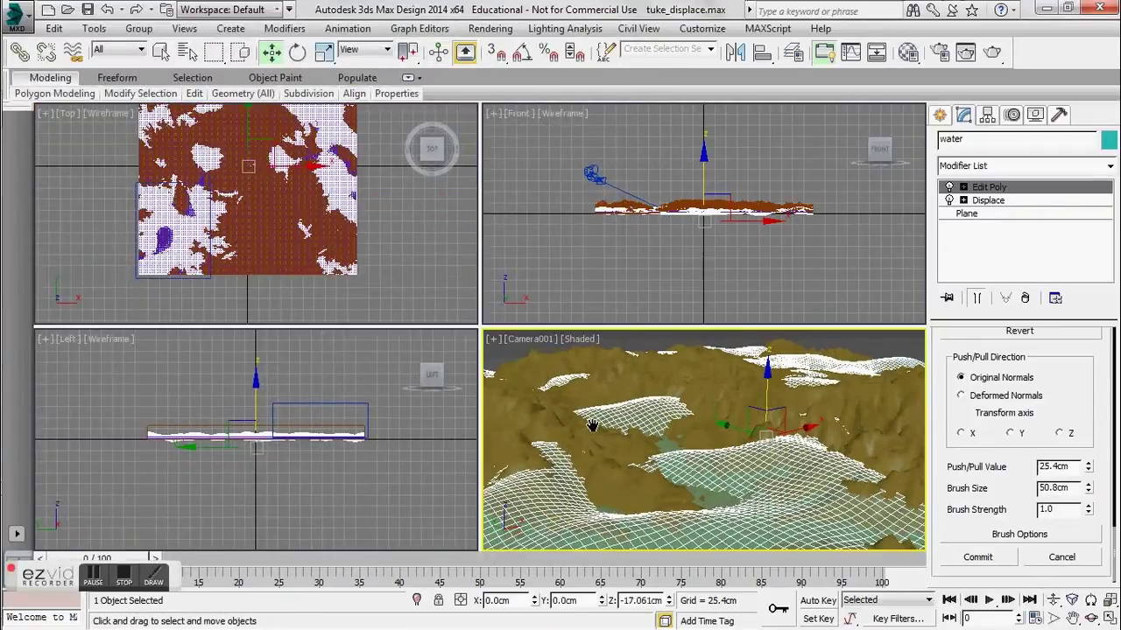
key(shift+q)
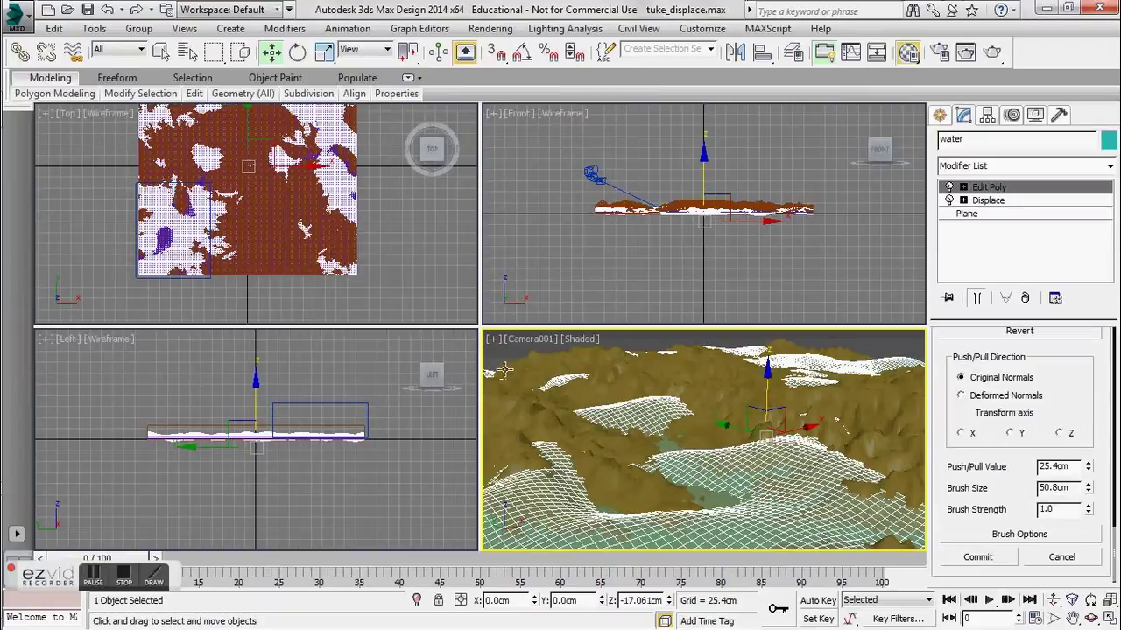
- Select the sixth material slot in the Material Editor and switch to Internet Explorer
key(m)
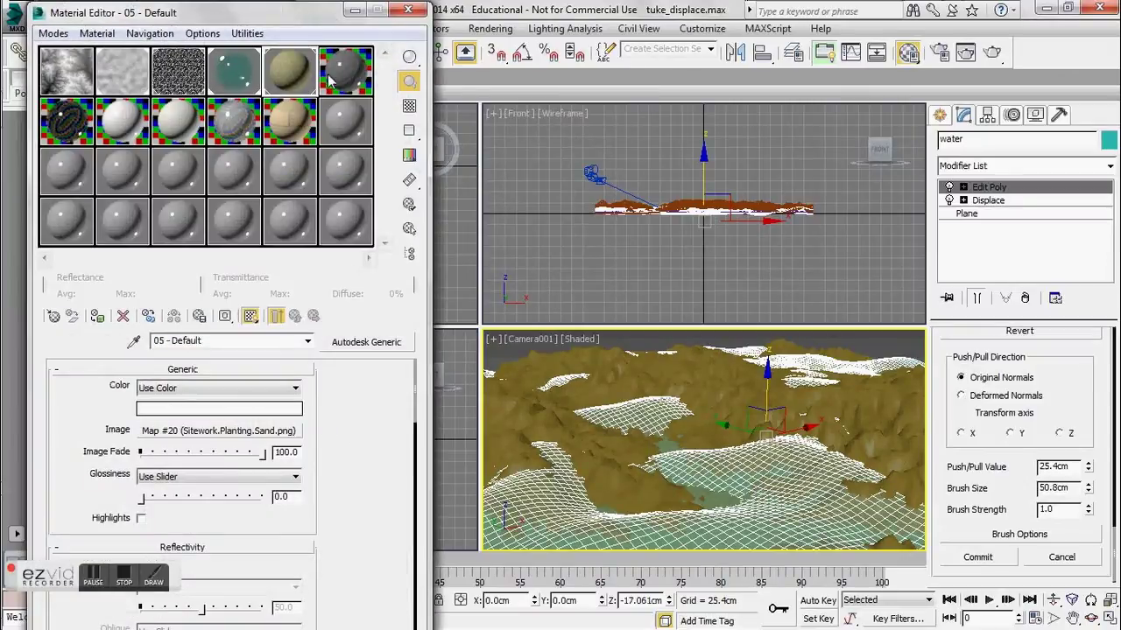
click(333, 79)
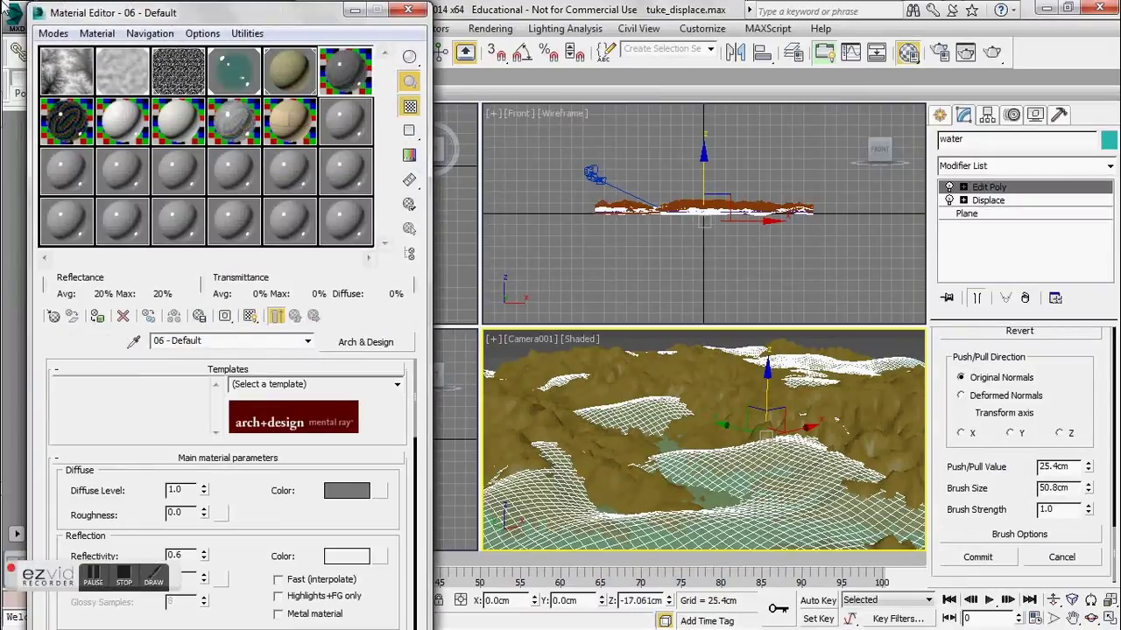
mouse_move(5, 11)
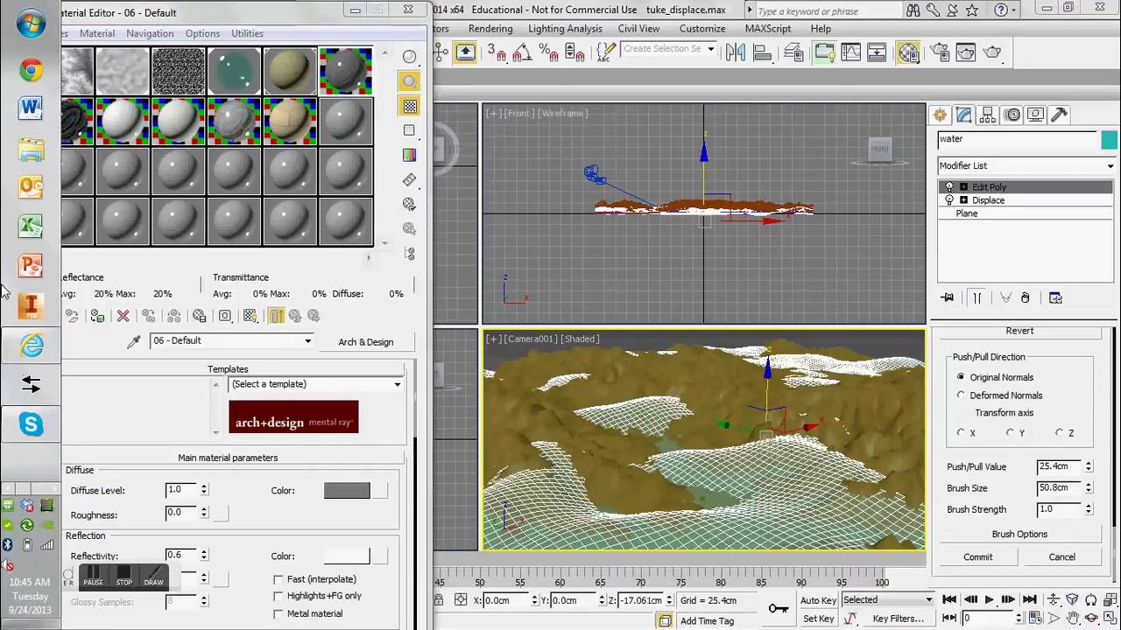
click(29, 347)
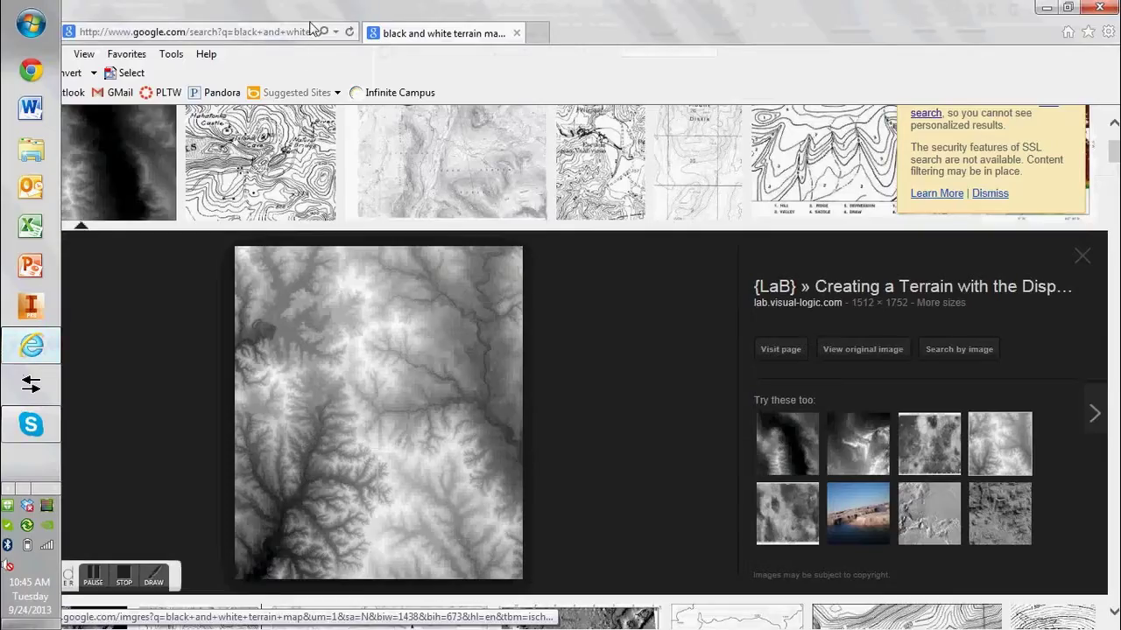
- Close the terrain map preview and search Google Images for "rock texture"
click(242, 32)
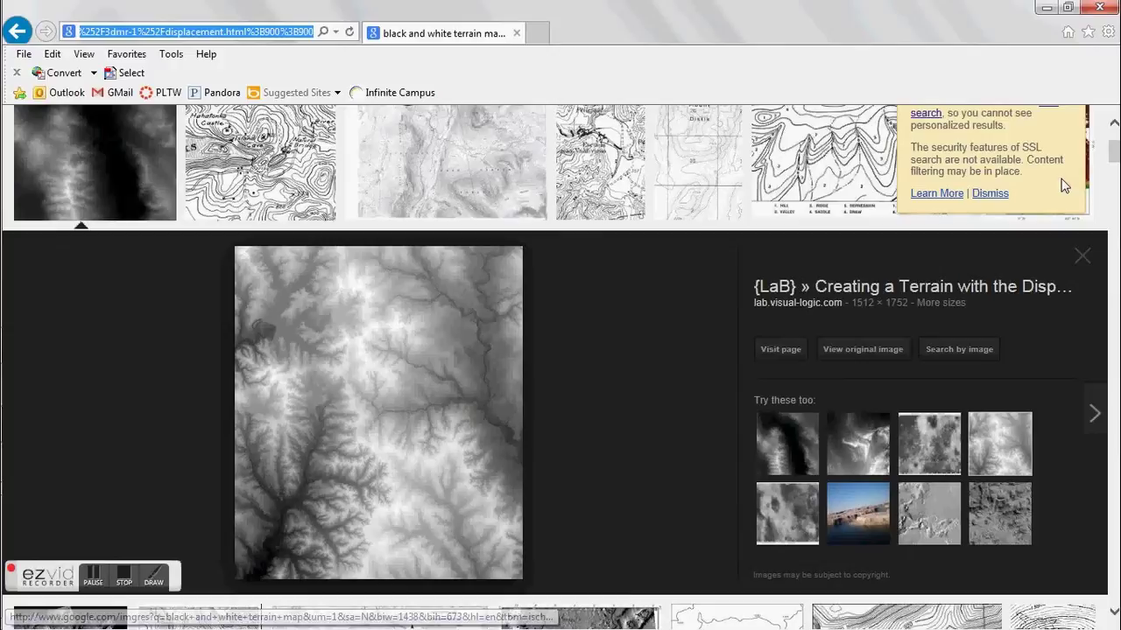
click(1082, 255)
scroll(523, 317, up, 1)
drag(282, 157, 4, 171)
key(BackSpace)
text(rock texture)
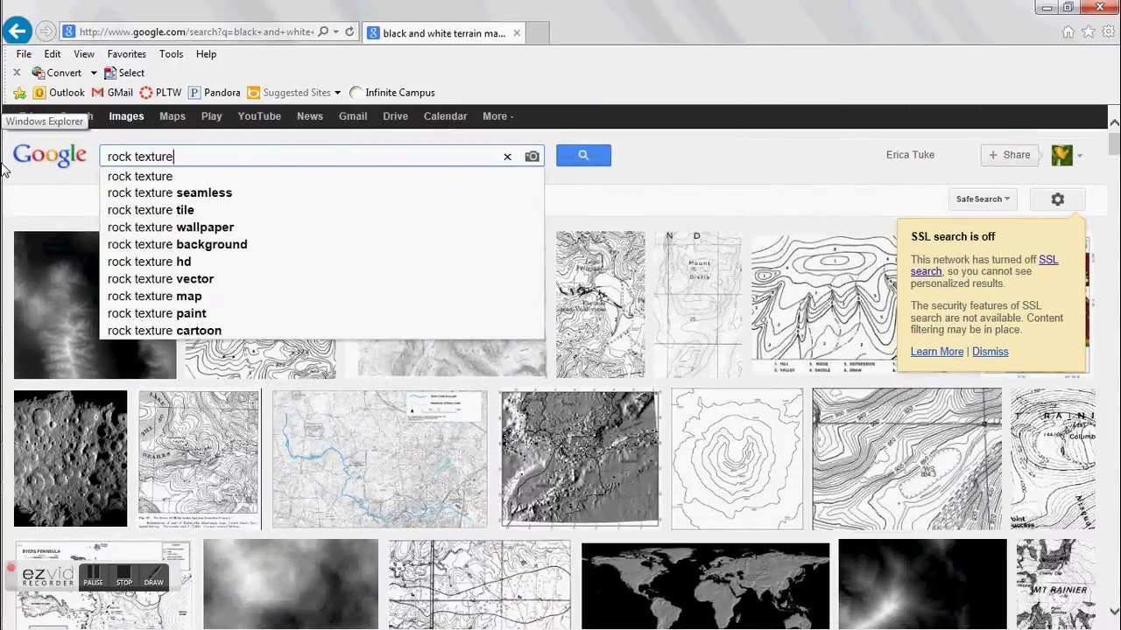
key(Return)
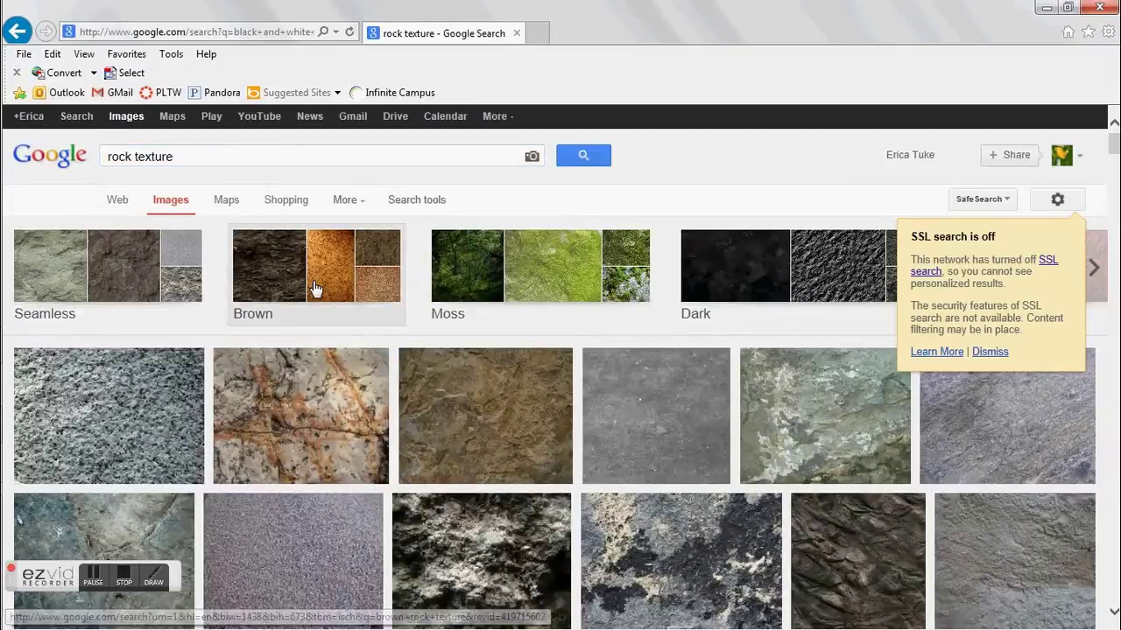
- Pick the brown cracked Rock Texture Surface image from the results and save it to the Desktop as Rock-Texture-Surface.jpg
scroll(311, 289, down, 2)
scroll(325, 245, down, 4)
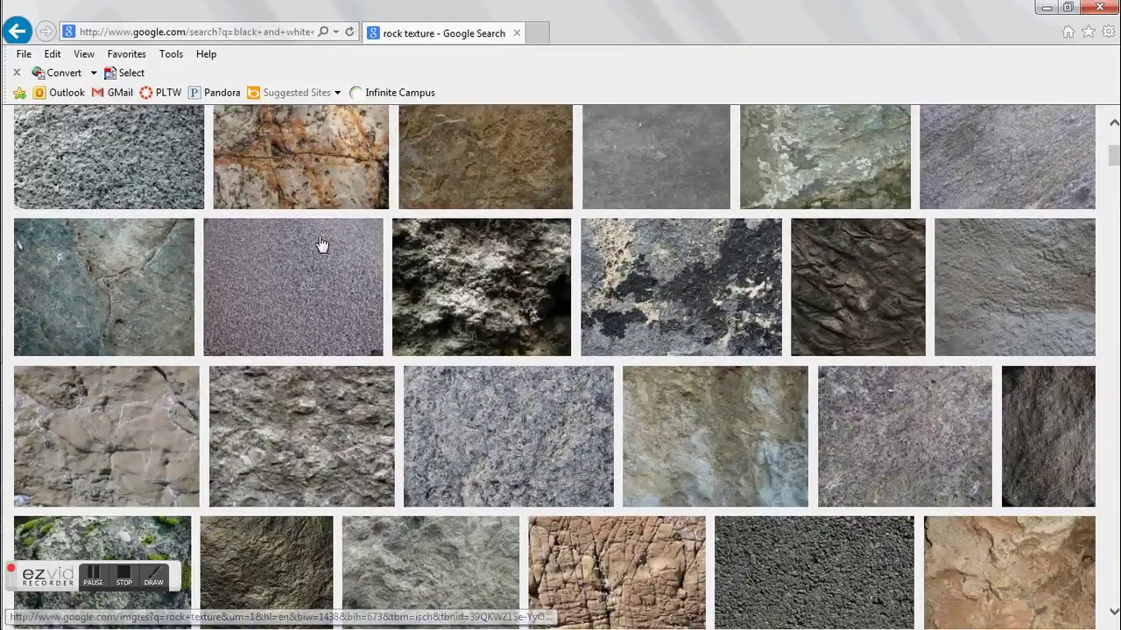
scroll(337, 260, down, 1)
scroll(337, 260, up, 1)
scroll(103, 249, down, 2)
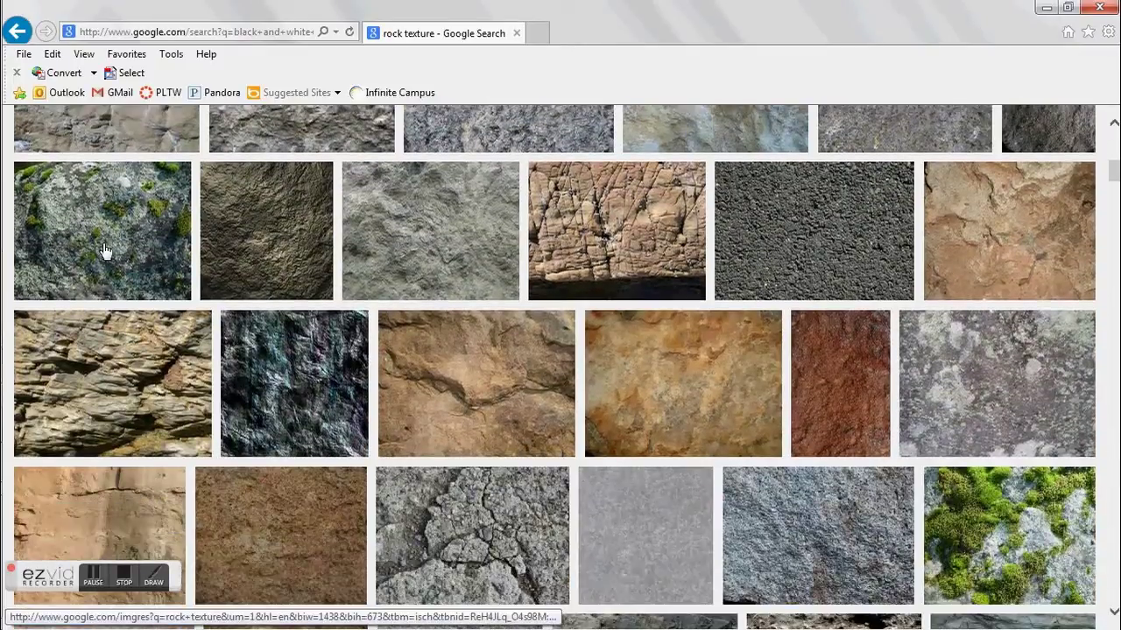
click(514, 395)
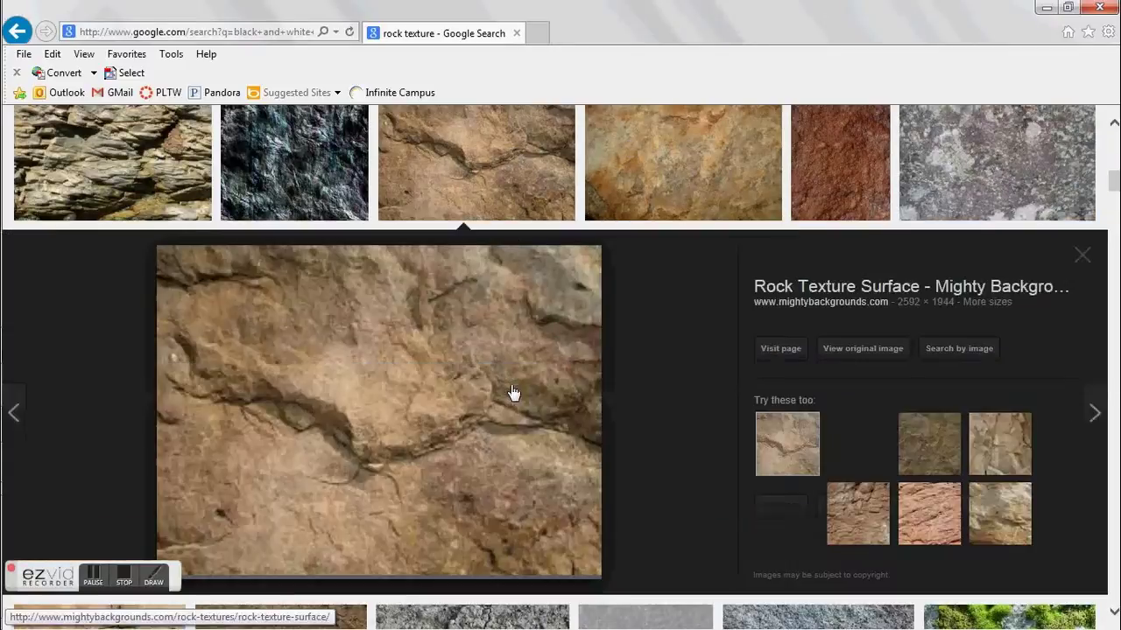
right_click(405, 399)
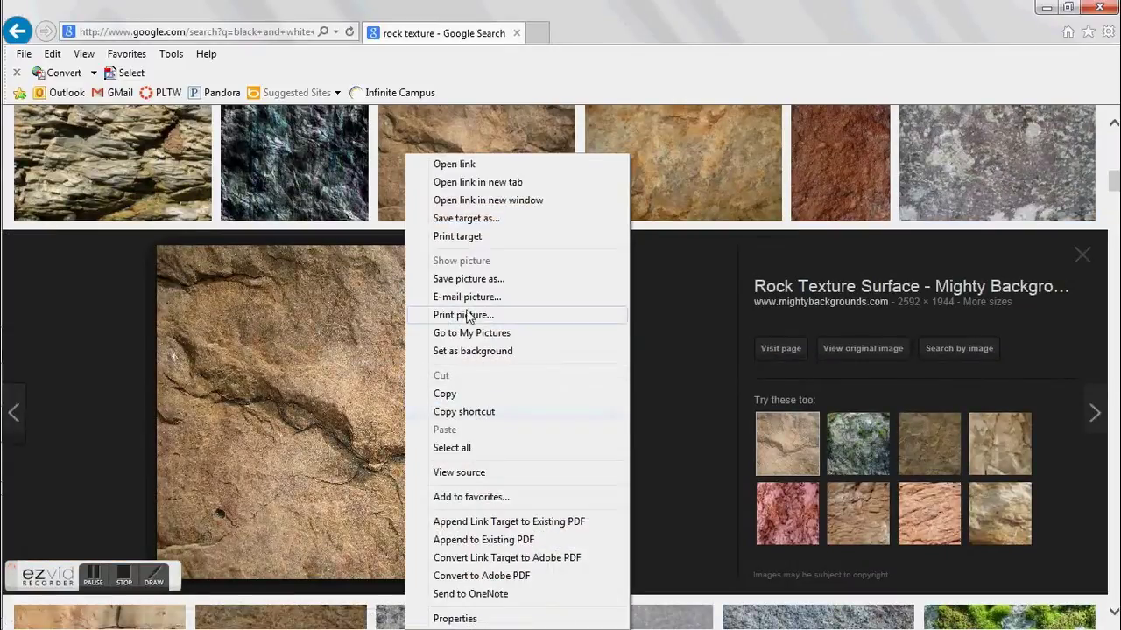
click(458, 280)
click(67, 112)
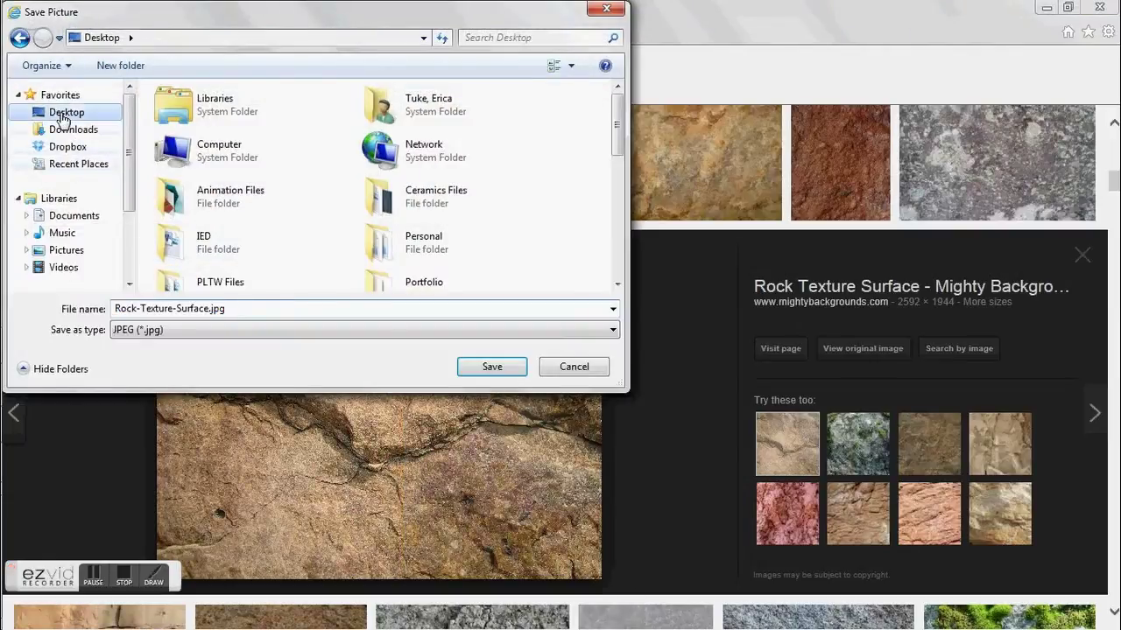
click(477, 367)
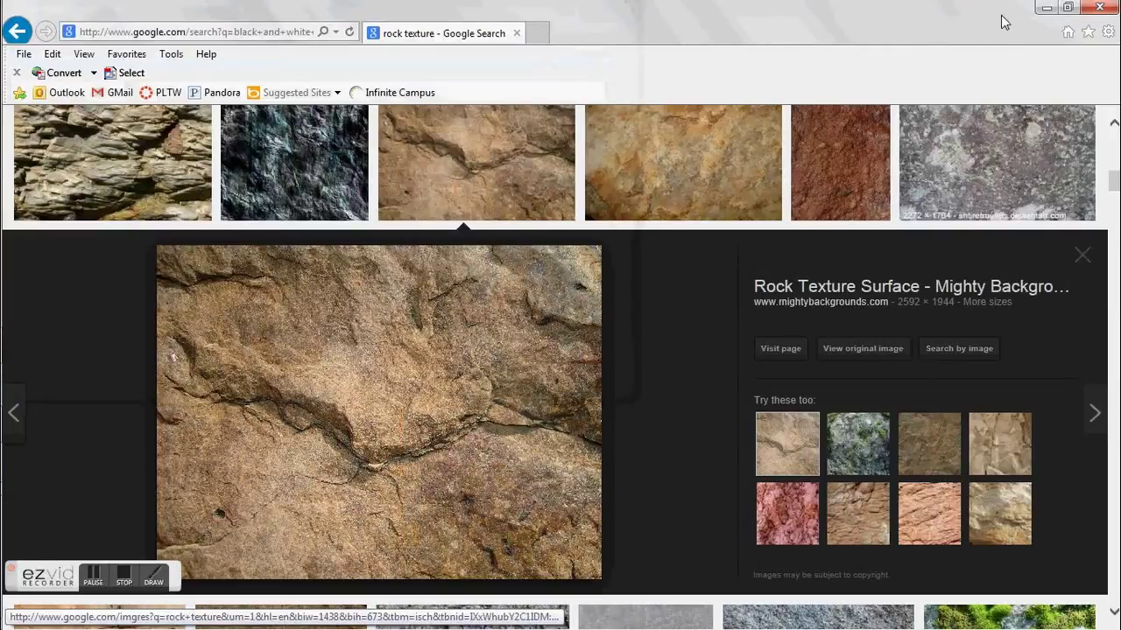
- Minimize the browser and return to the Material Editor in 3ds Max
click(1044, 8)
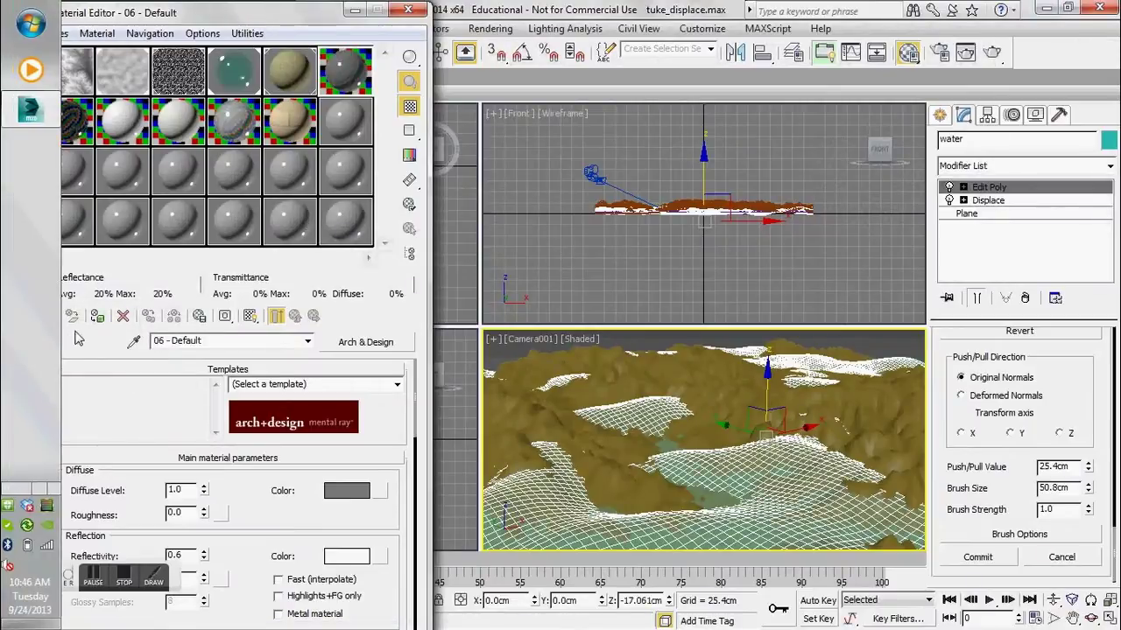
mouse_move(2, 404)
click(42, 493)
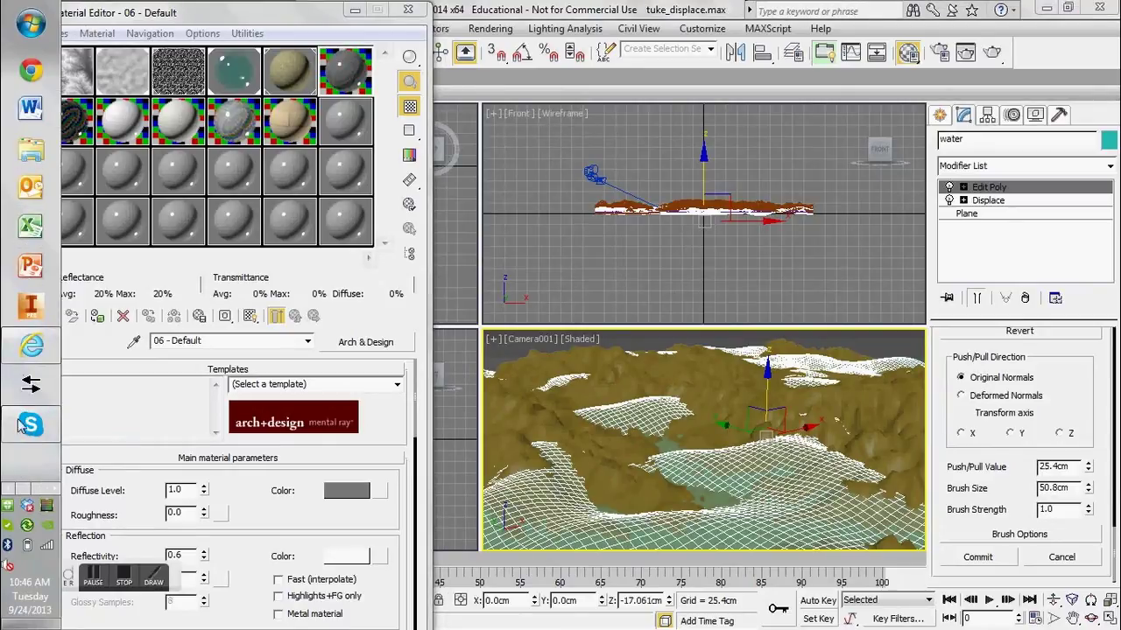
- Switch to Adobe Photoshop by searching the installed programs for "photo" and launching it
click(31, 24)
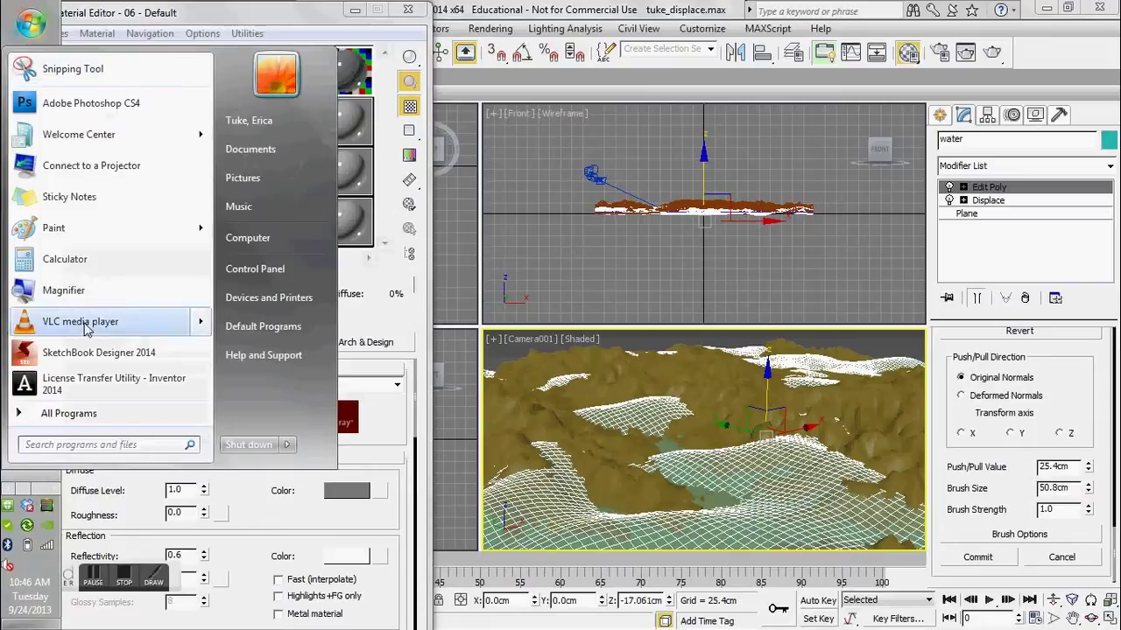
text(photo)
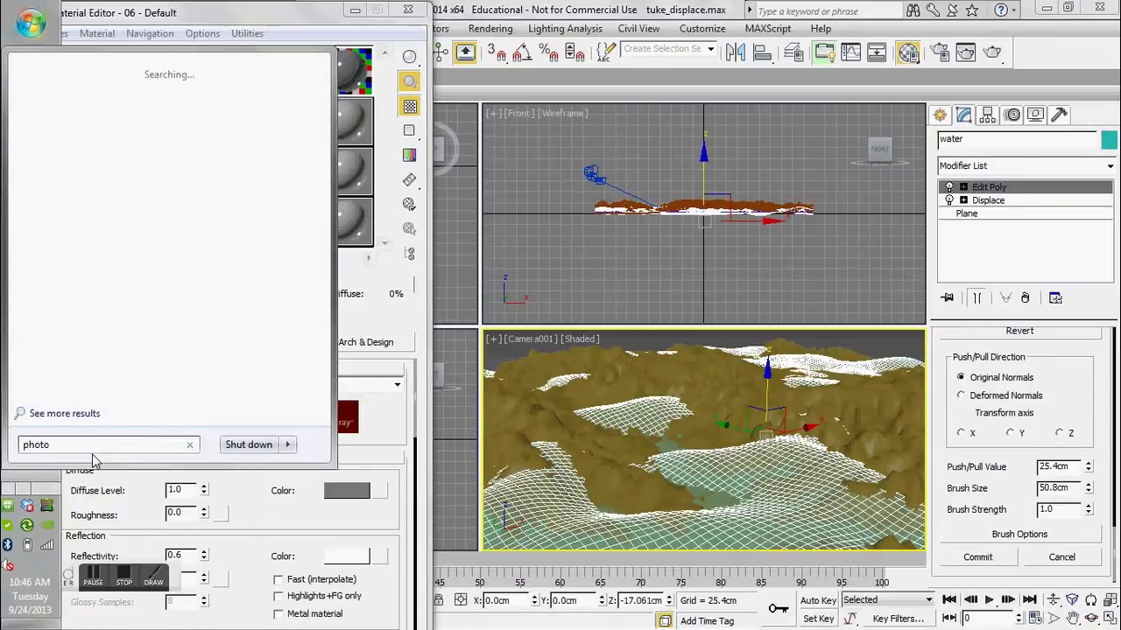
click(75, 92)
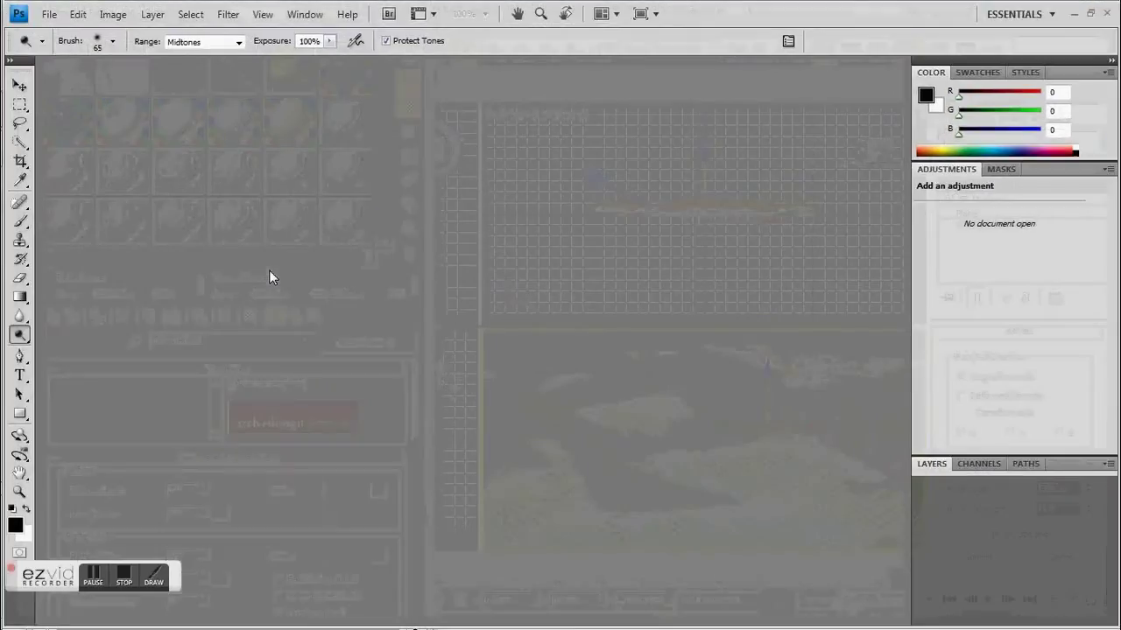
- Open Rock-Texture-Surface.jpg from the Desktop
click(49, 15)
click(69, 47)
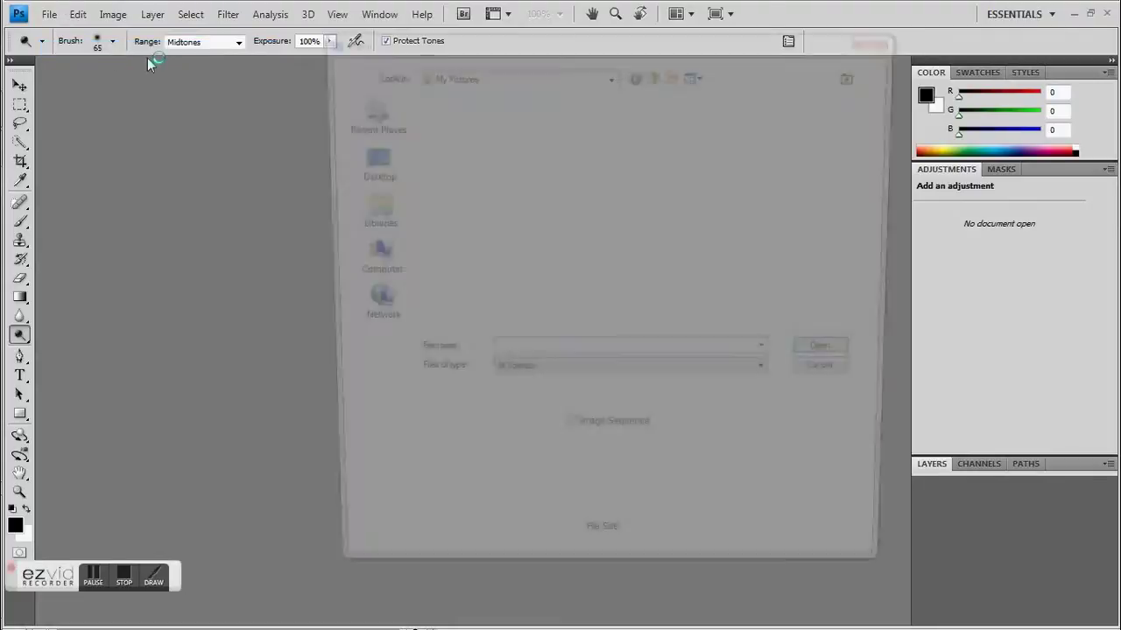
click(381, 157)
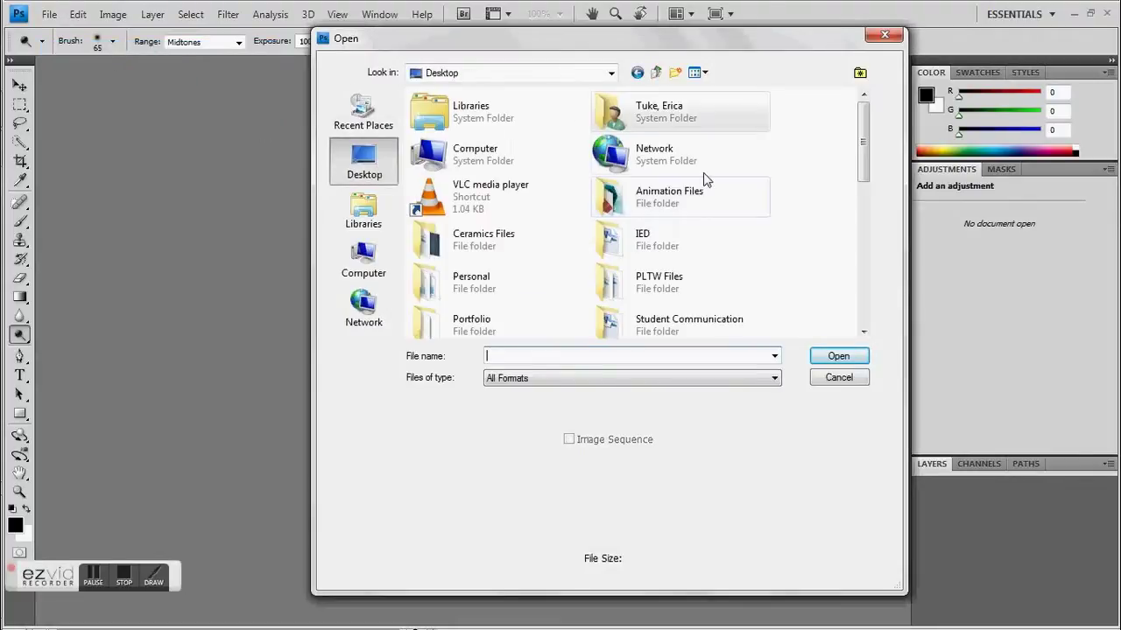
drag(864, 166, 858, 309)
click(508, 317)
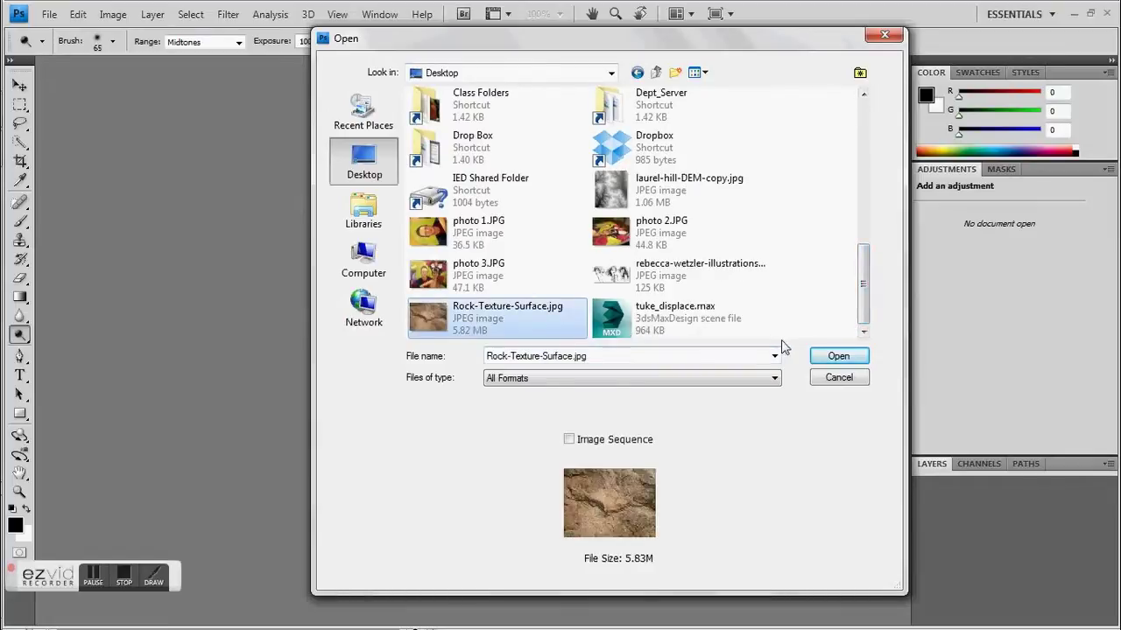
click(816, 355)
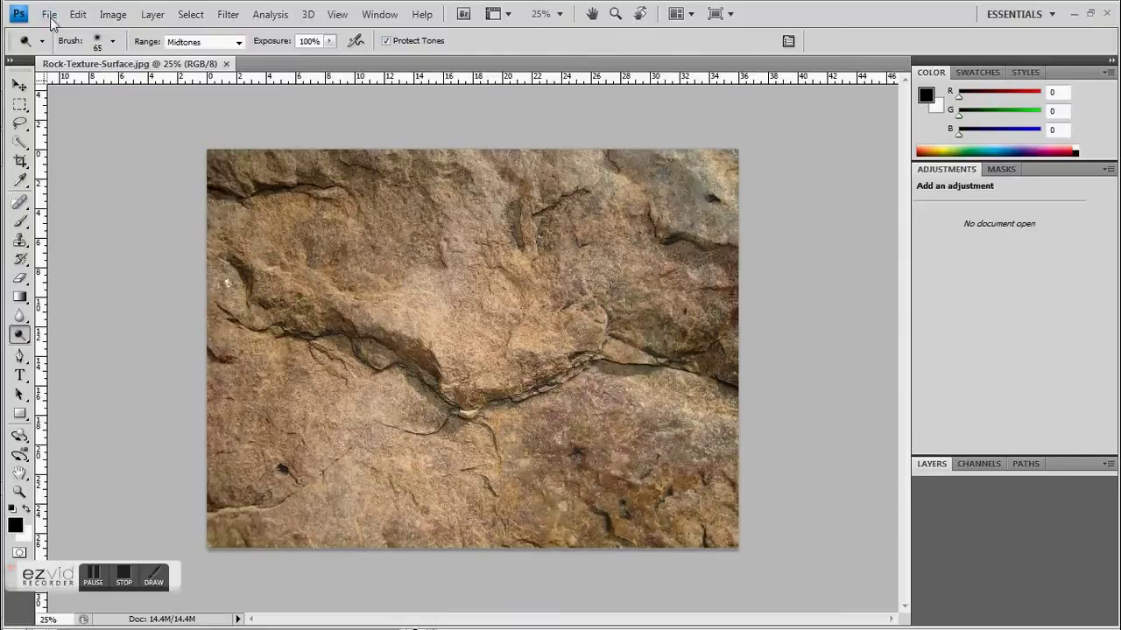
key(Tab)
key(Return)
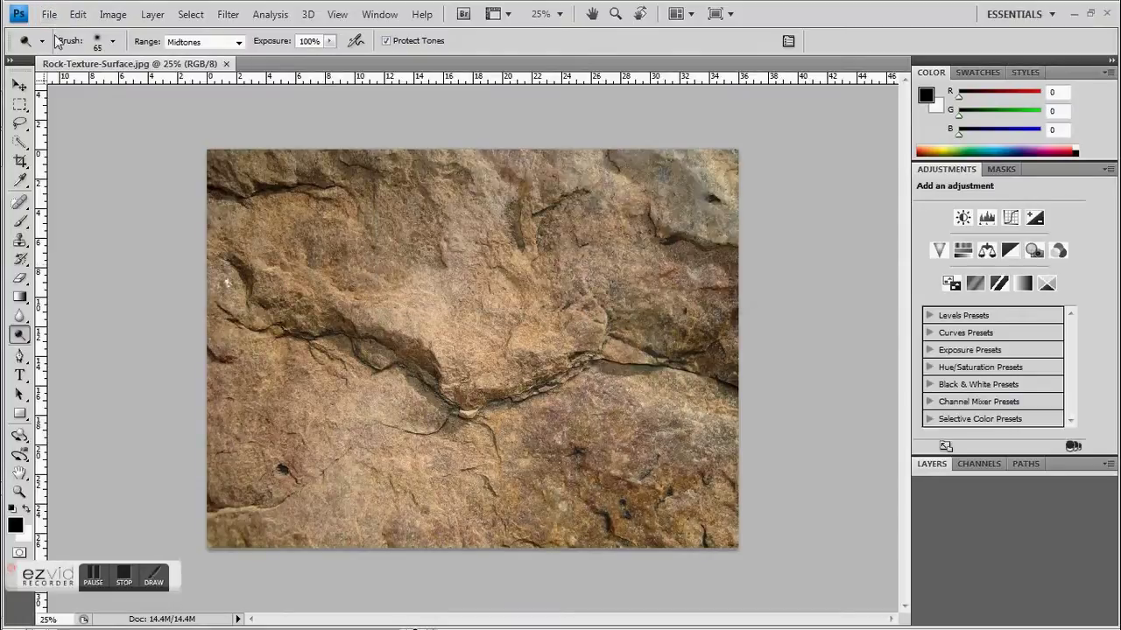
- Save the color rock image to the Desktop under the name rock_diffuse as a JPEG, accepting the JPEG options
click(49, 14)
click(76, 236)
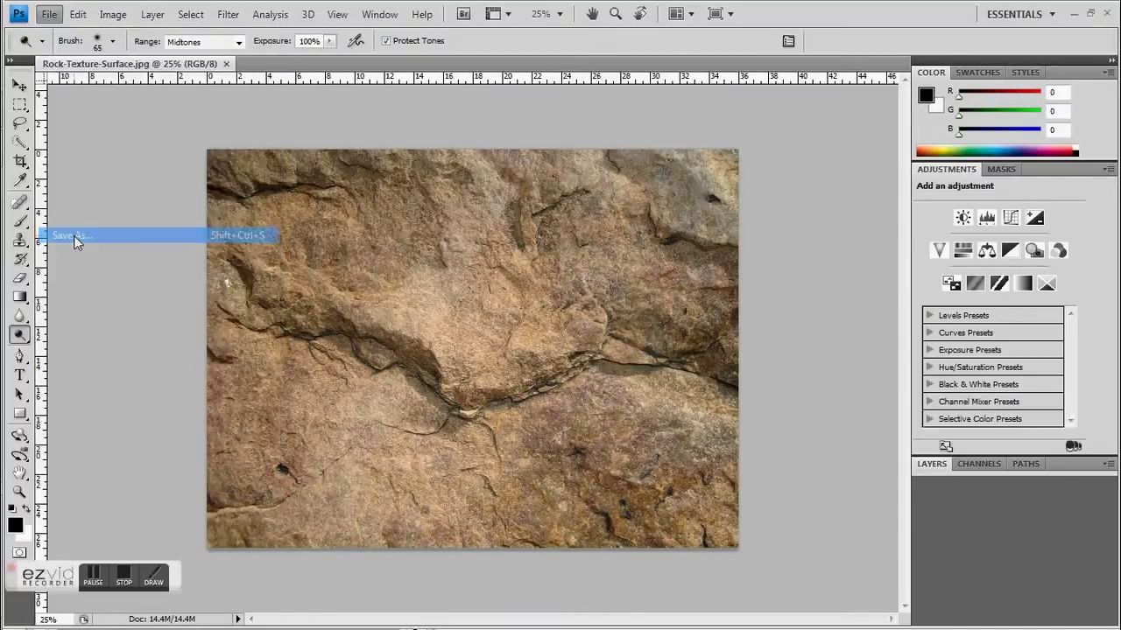
text(rock_diffuse)
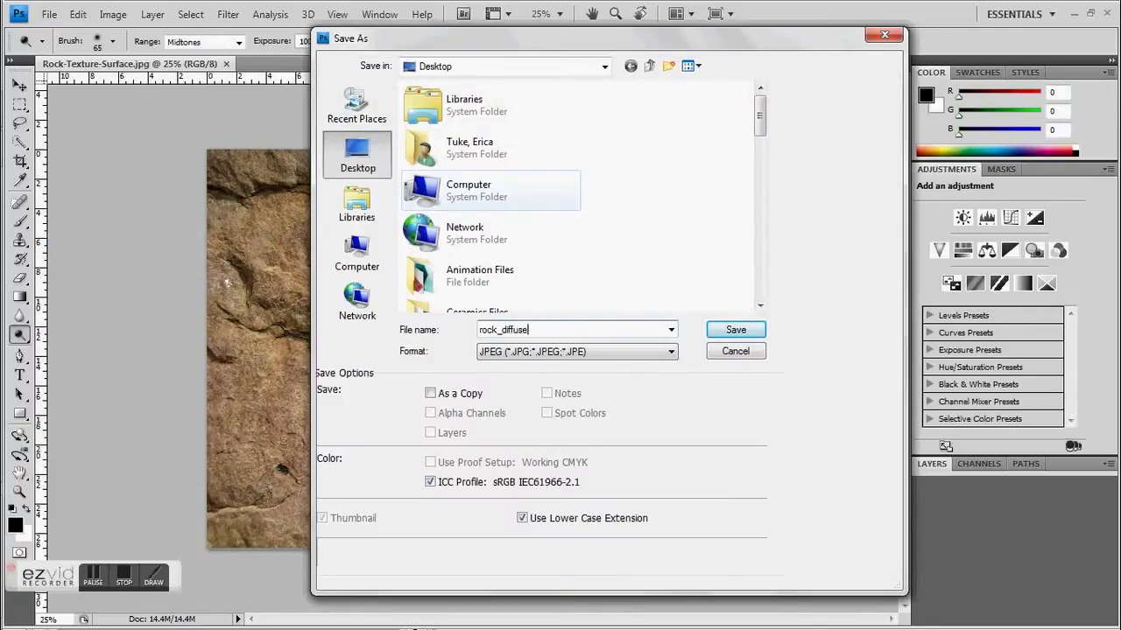
click(724, 332)
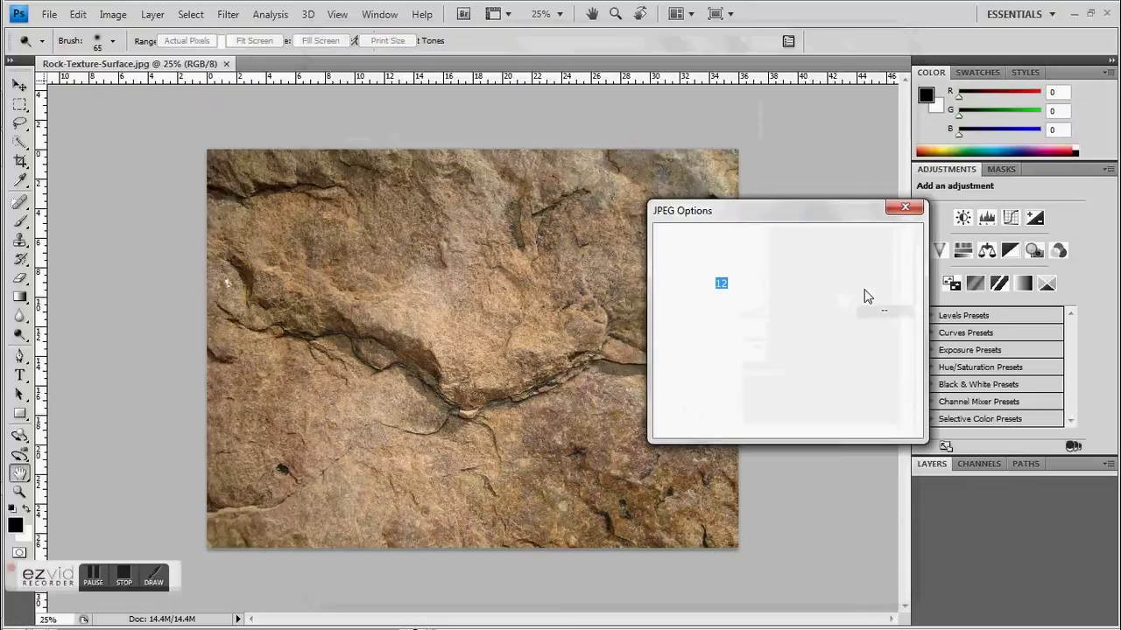
click(865, 245)
key(o)
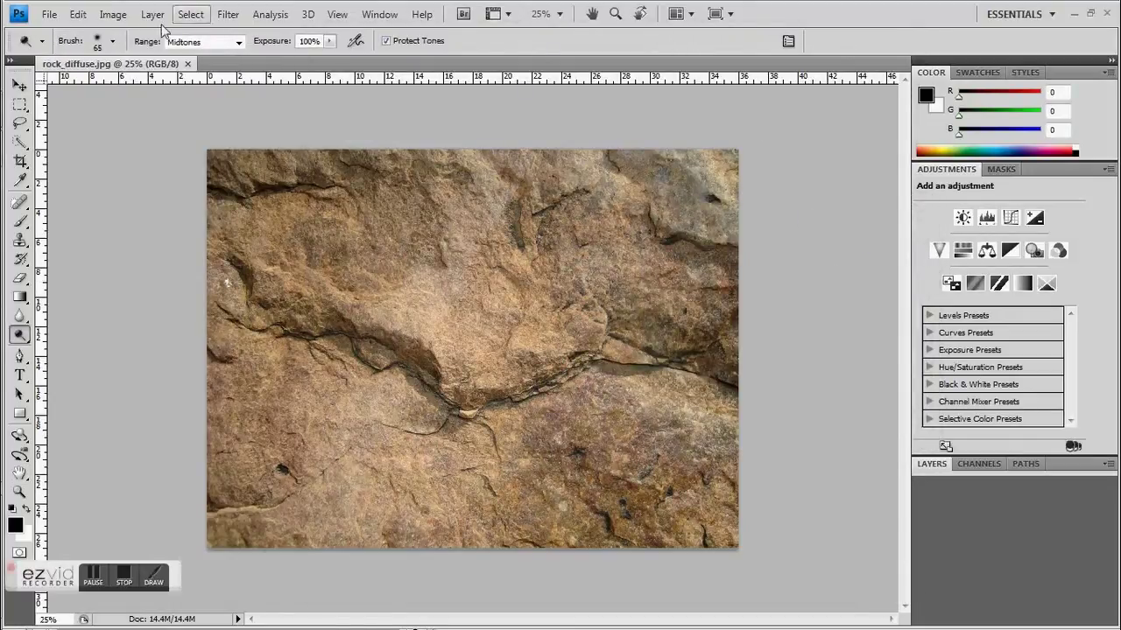
- Convert the rock image to Grayscale mode, discarding its color information
click(111, 14)
mouse_move(226, 31)
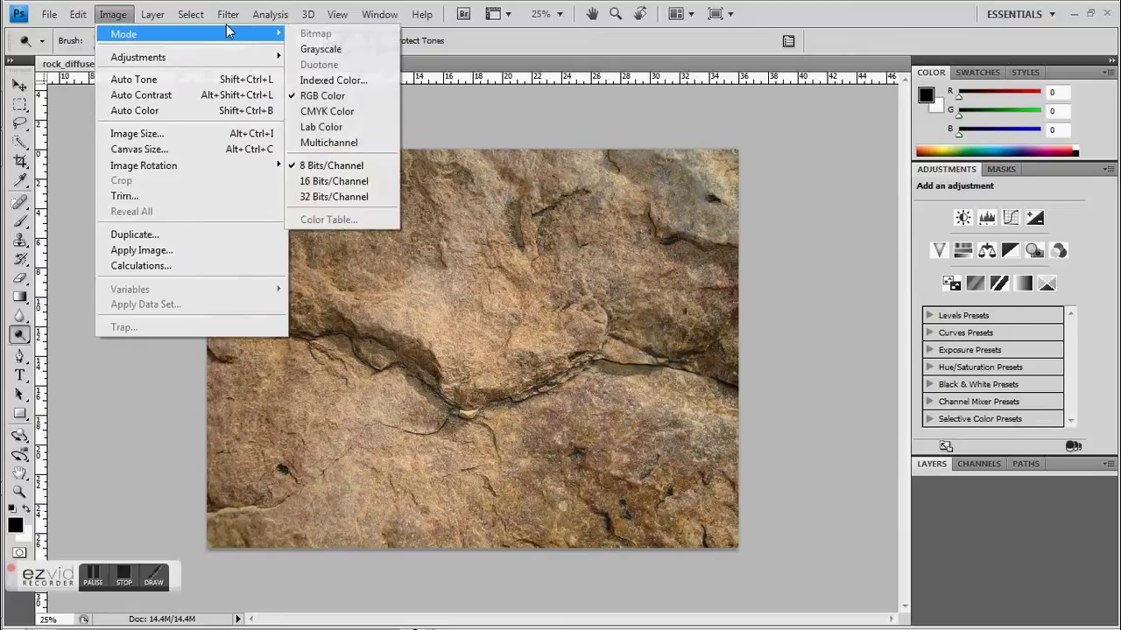
click(136, 10)
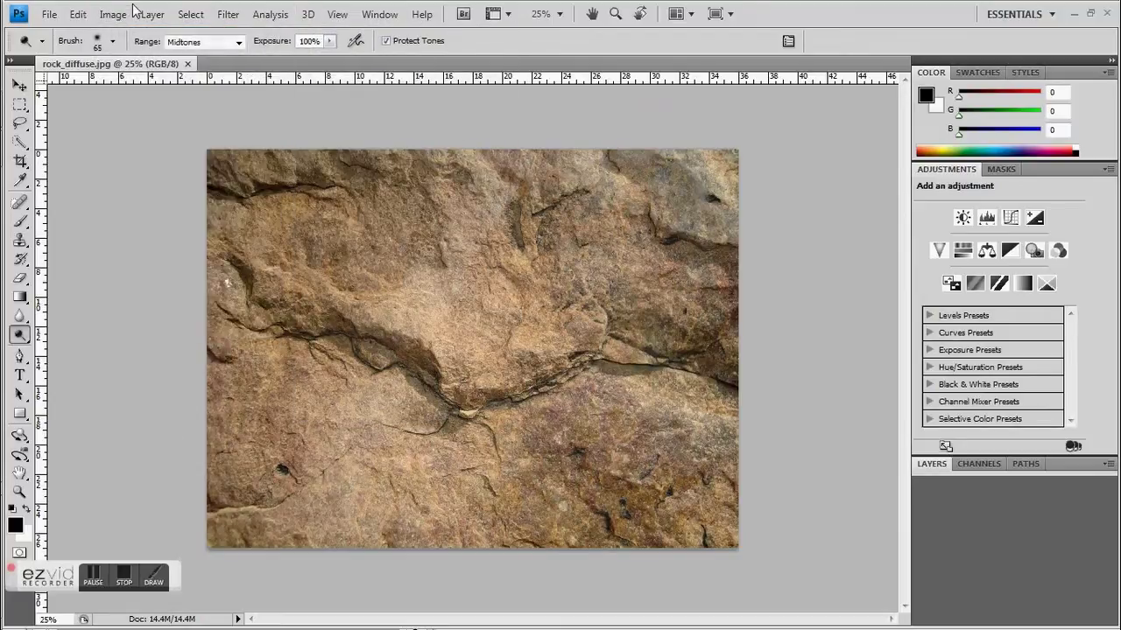
click(131, 13)
mouse_move(132, 35)
click(361, 53)
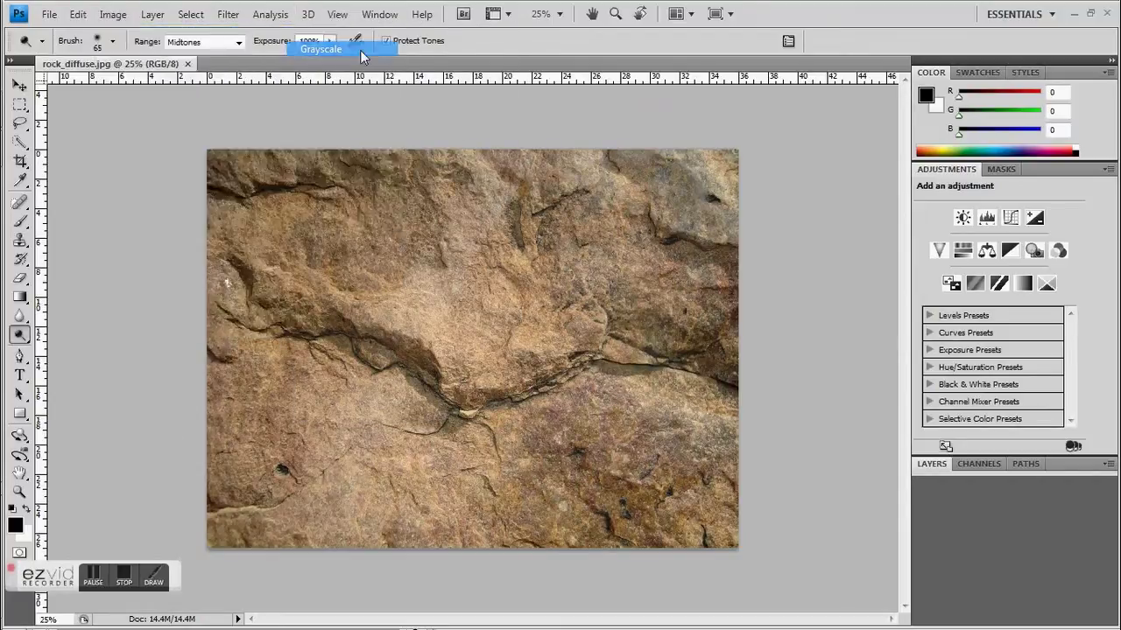
click(457, 259)
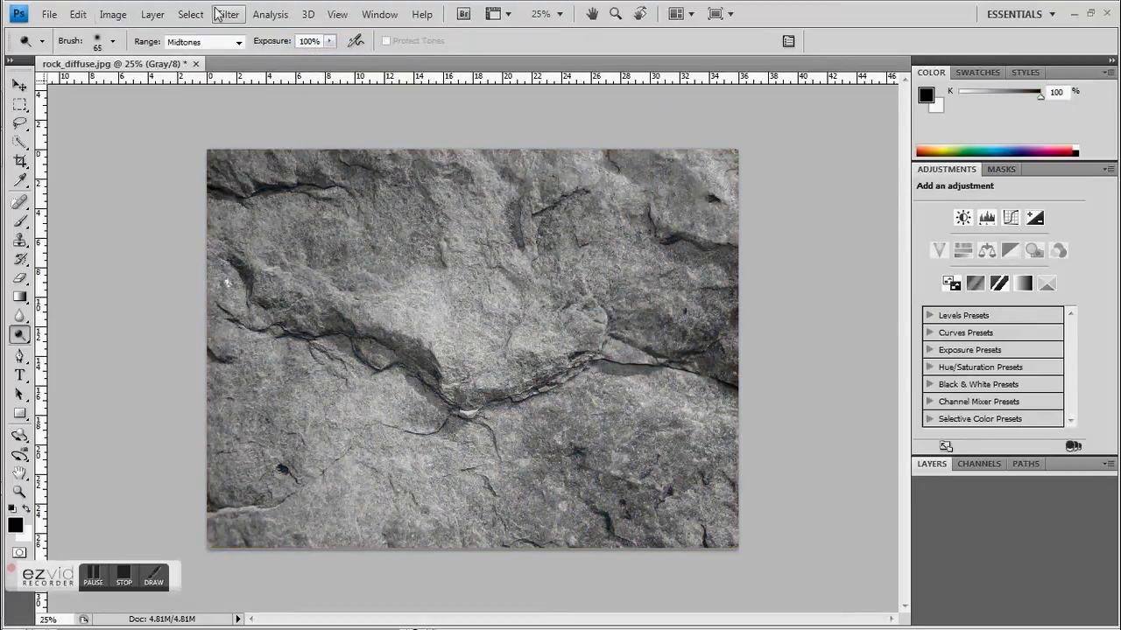
- Save the grayscale image to the Desktop as rock_bump.jpg, accepting the JPEG options
click(49, 14)
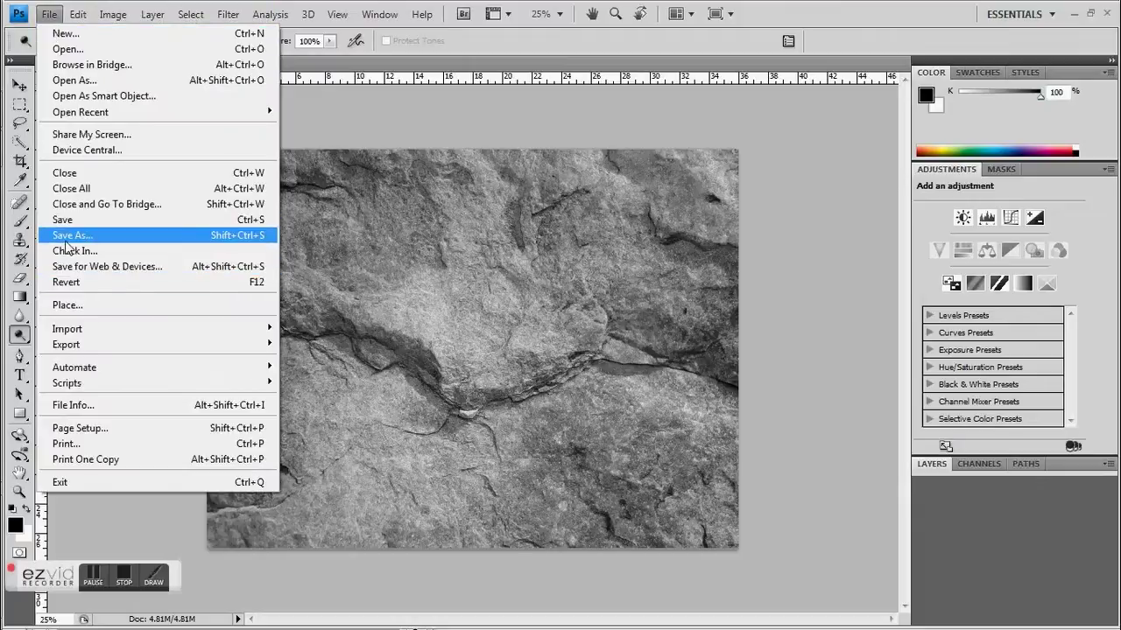
click(69, 236)
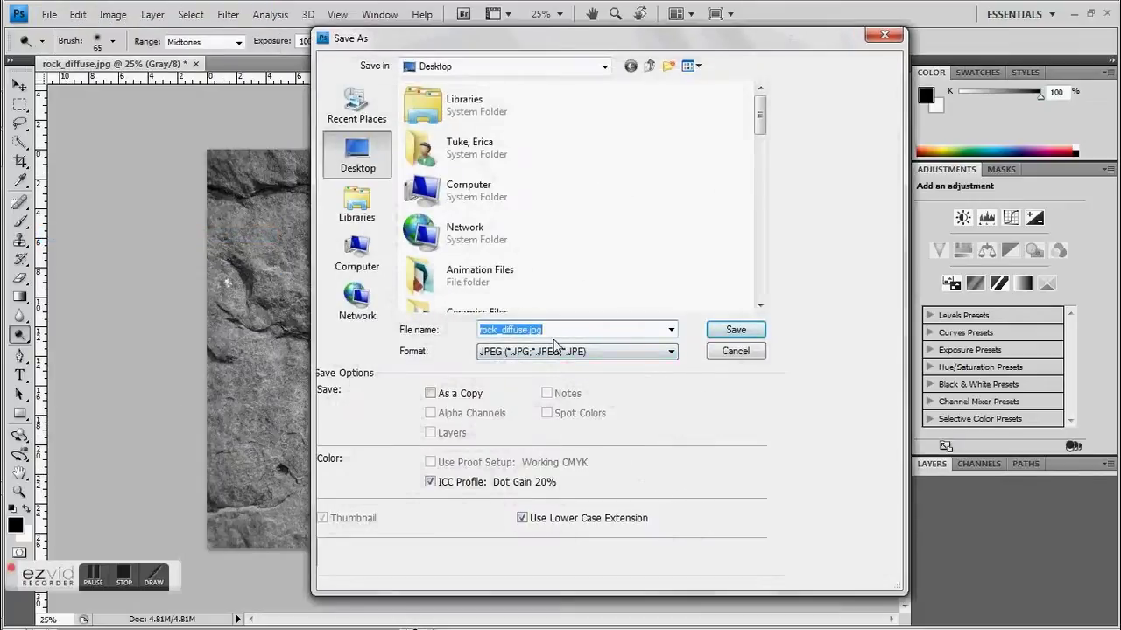
click(529, 330)
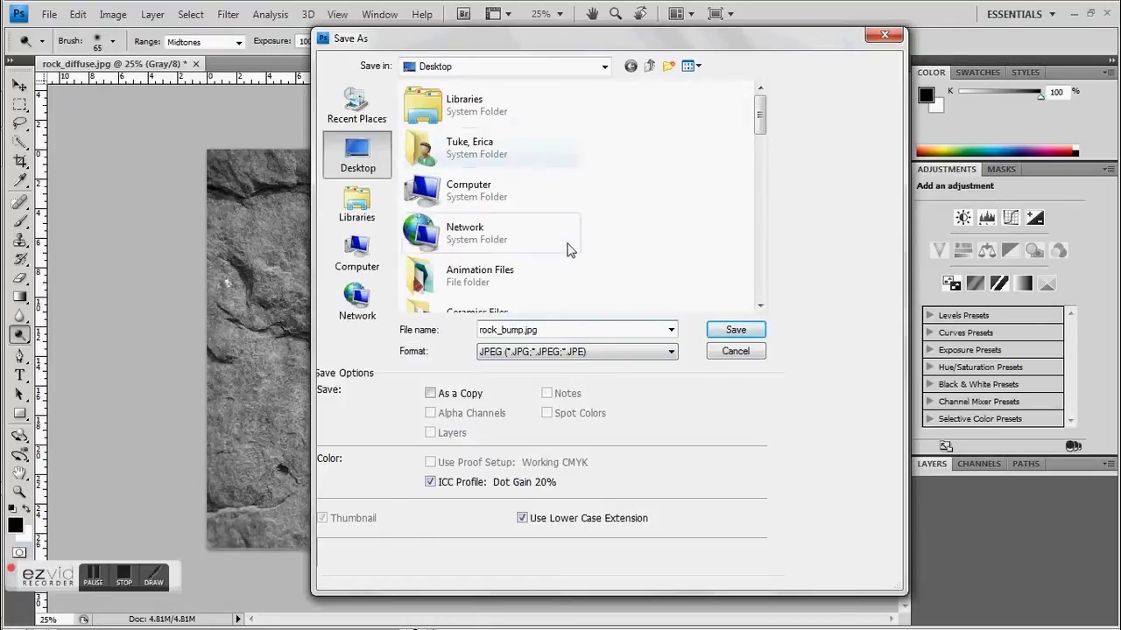
click(733, 329)
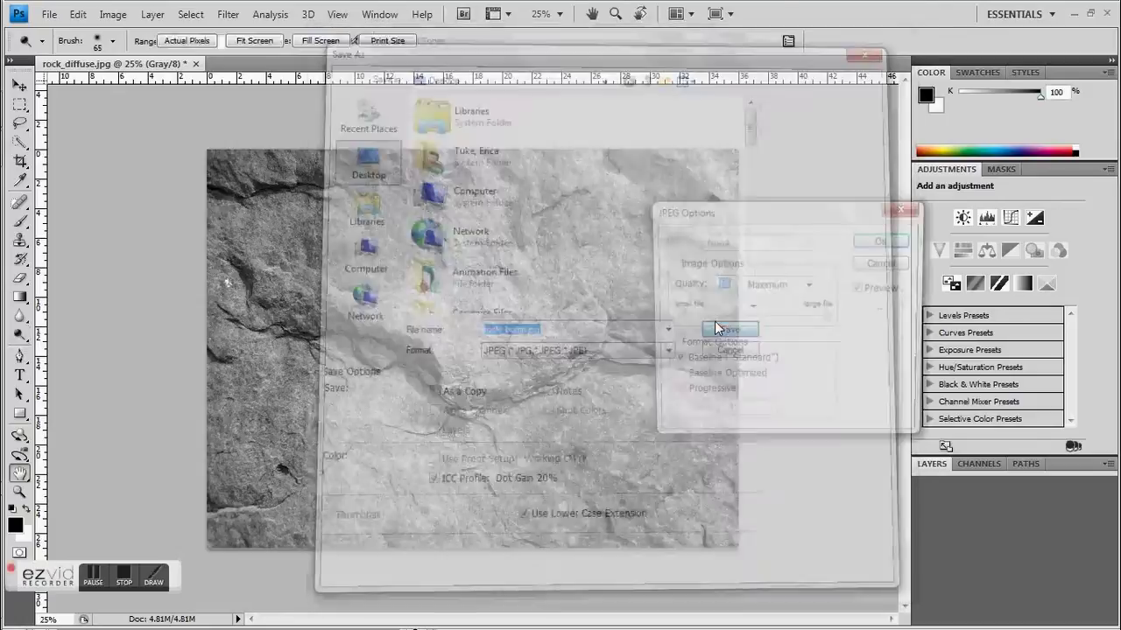
click(900, 235)
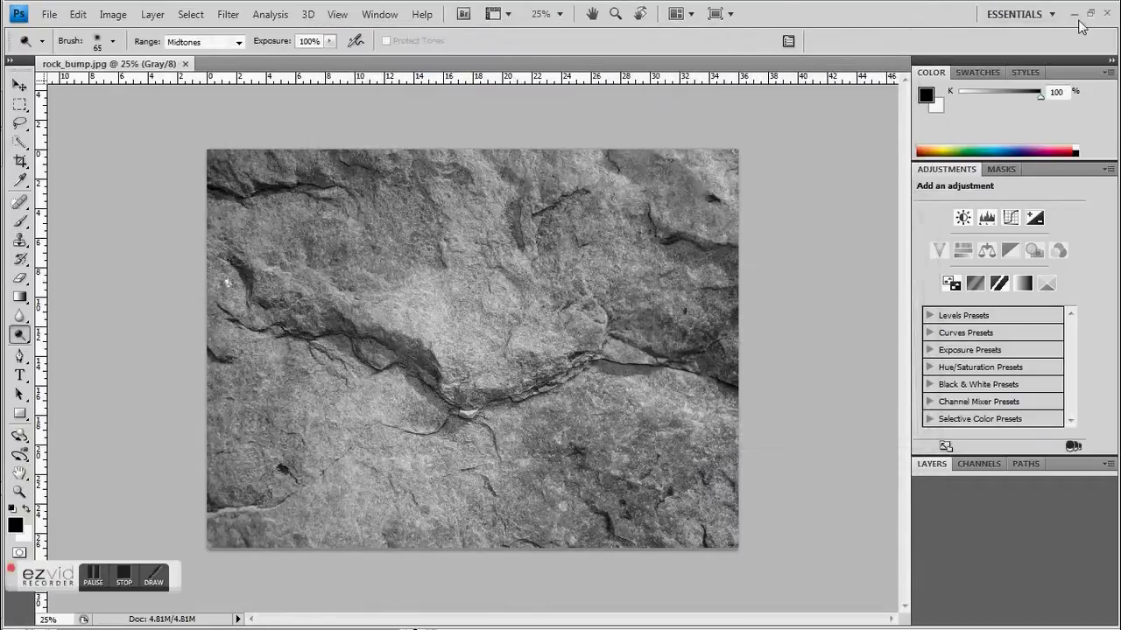
- Minimize Photoshop, return to 3ds Max, and change the sixth slot's material type from Arch & Design to Standard
click(1075, 13)
click(410, 106)
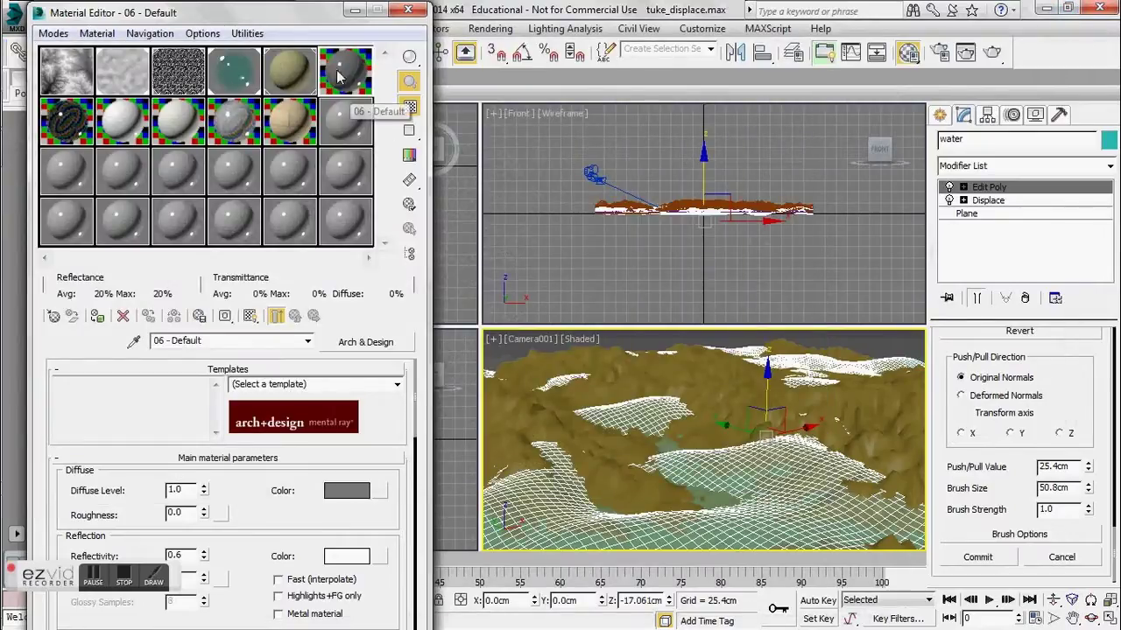
click(365, 342)
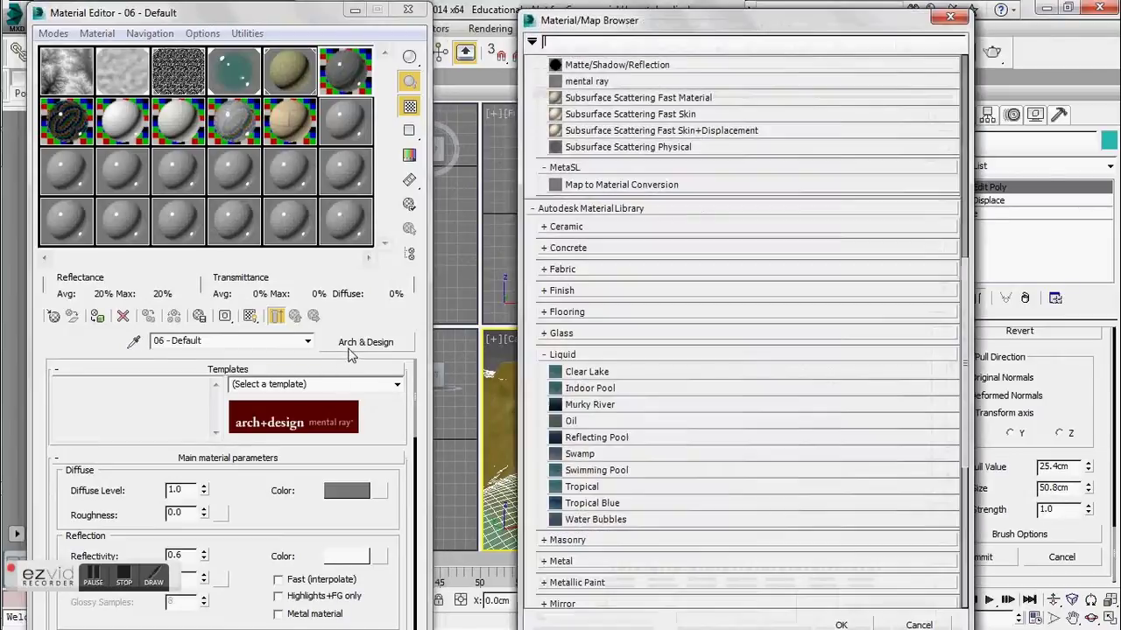
scroll(597, 202, up, 5)
scroll(596, 201, up, 3)
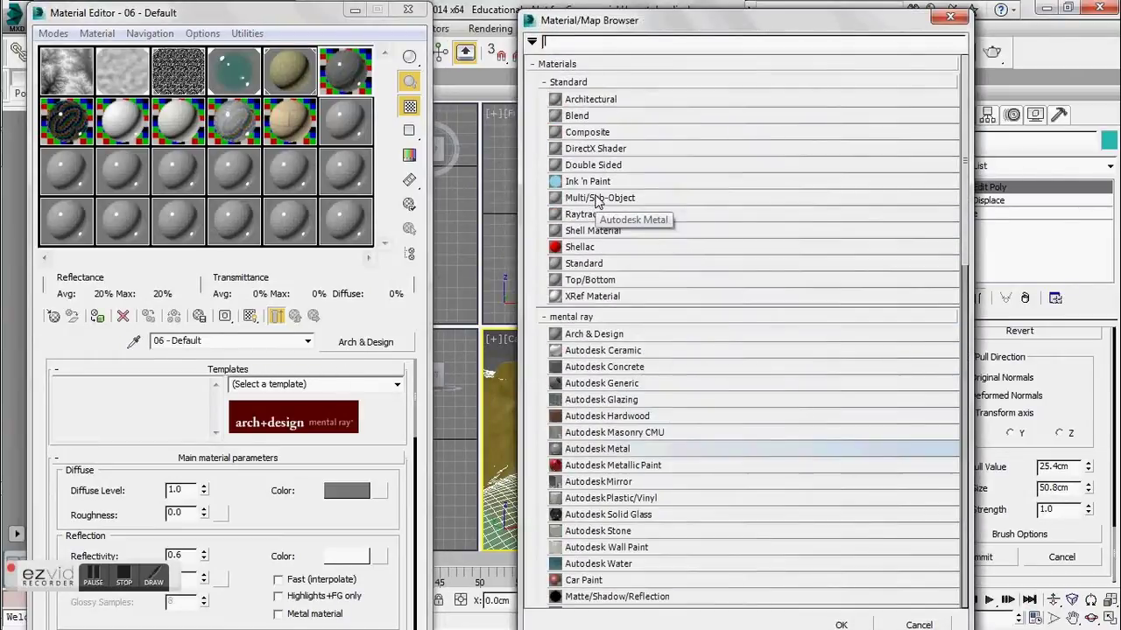
double_click(592, 262)
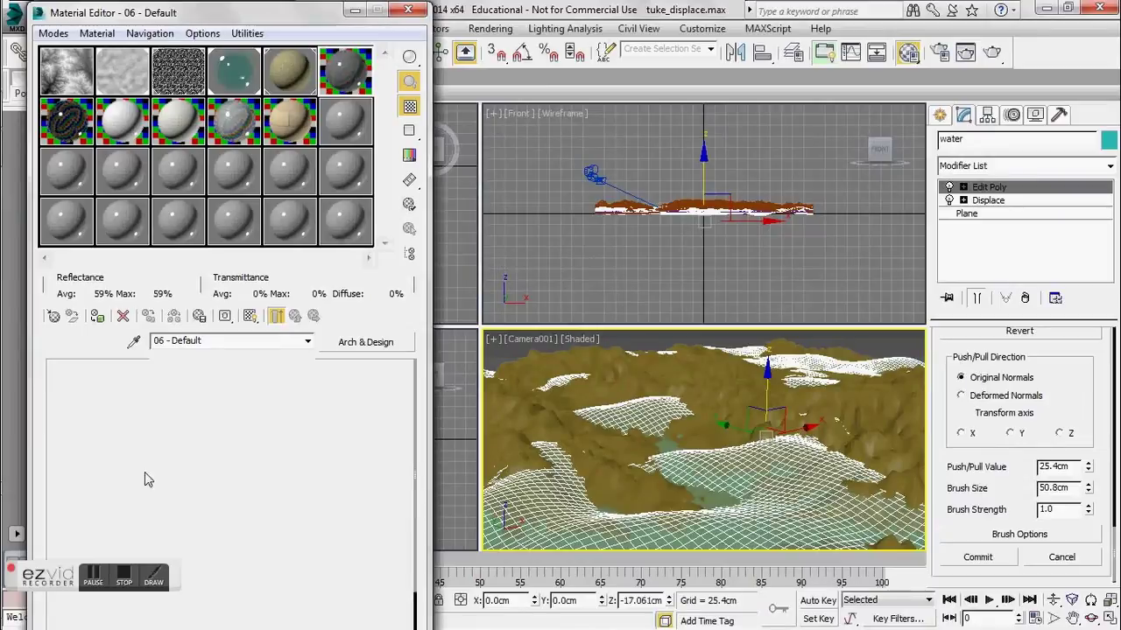
- Assign a Bitmap map to the Standard material's Diffuse channel using rock_diffuse.jpg from the Desktop
click(204, 488)
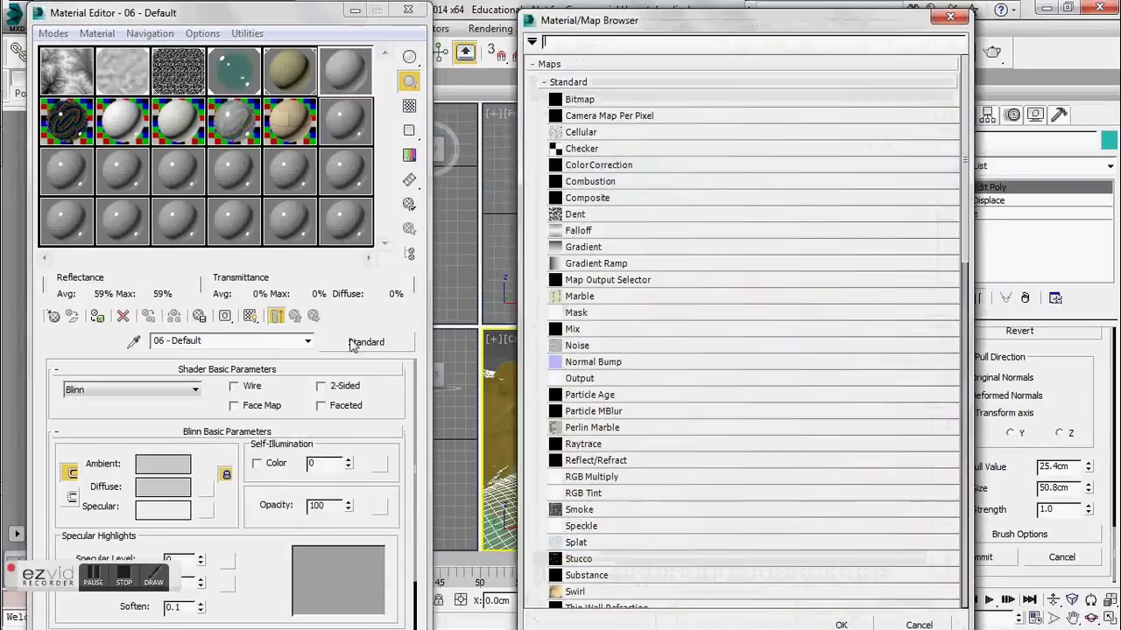
double_click(595, 105)
mouse_move(53, 156)
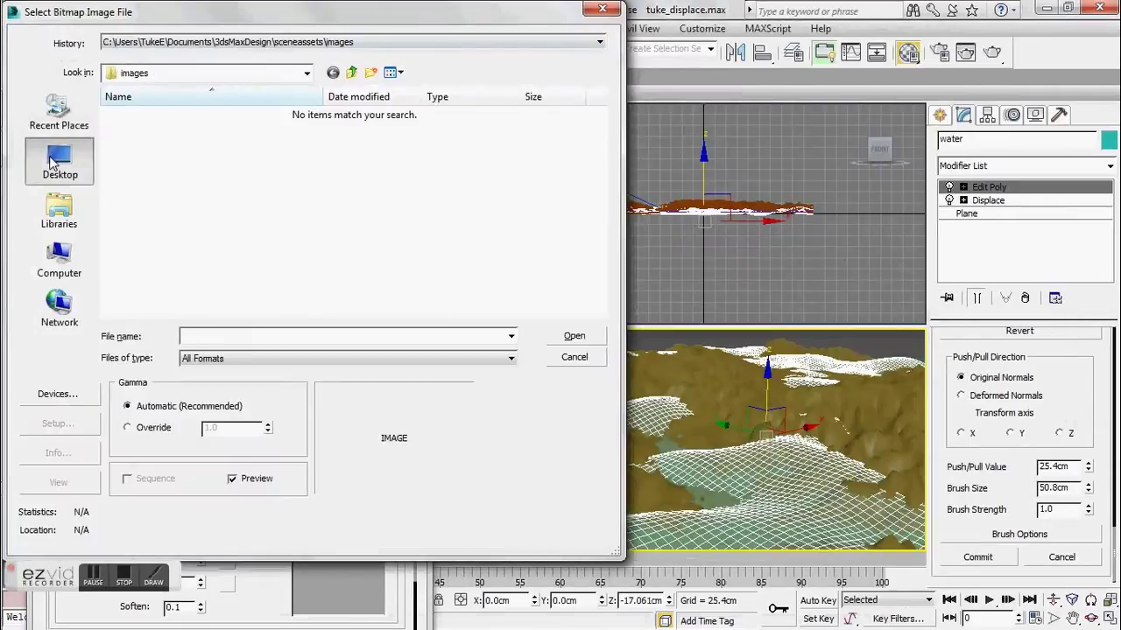
click(58, 162)
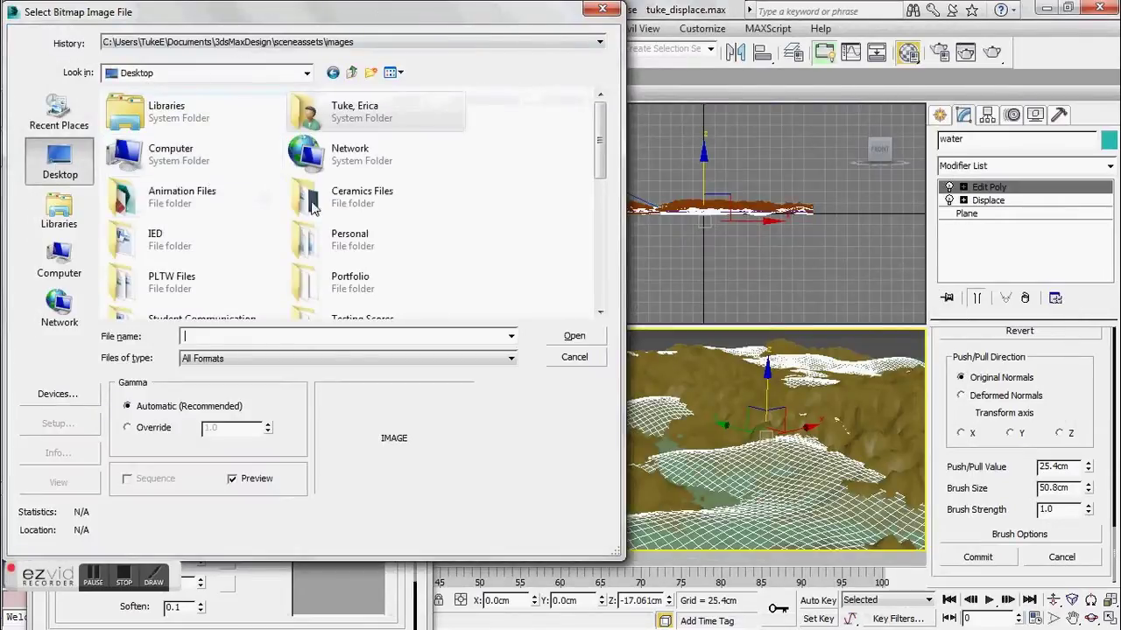
drag(602, 159, 591, 290)
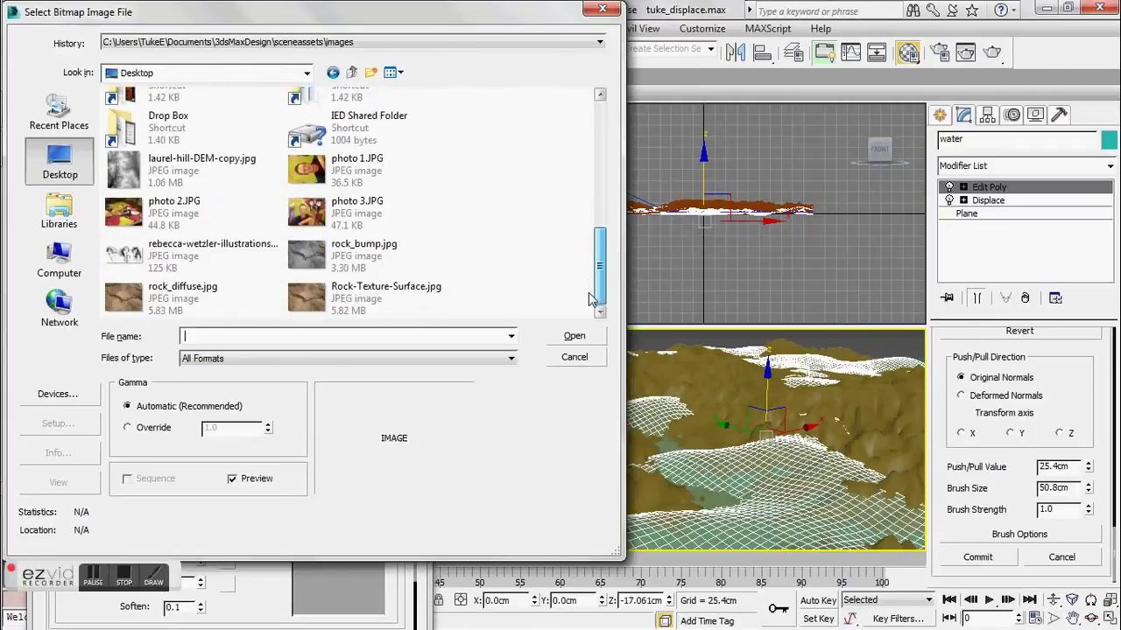
click(200, 308)
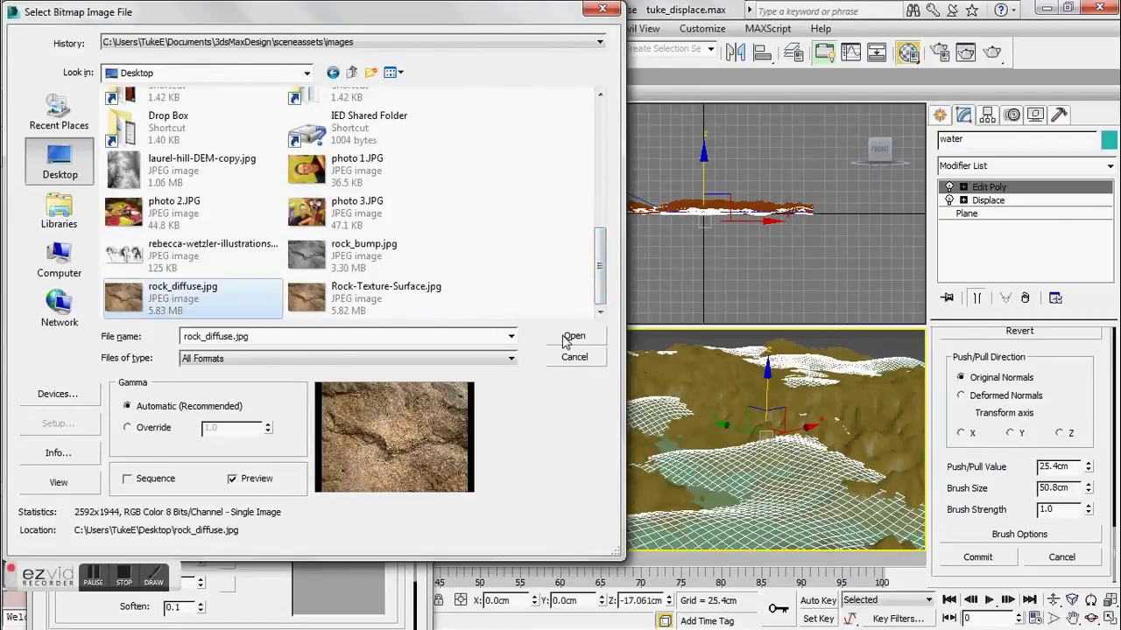
click(565, 340)
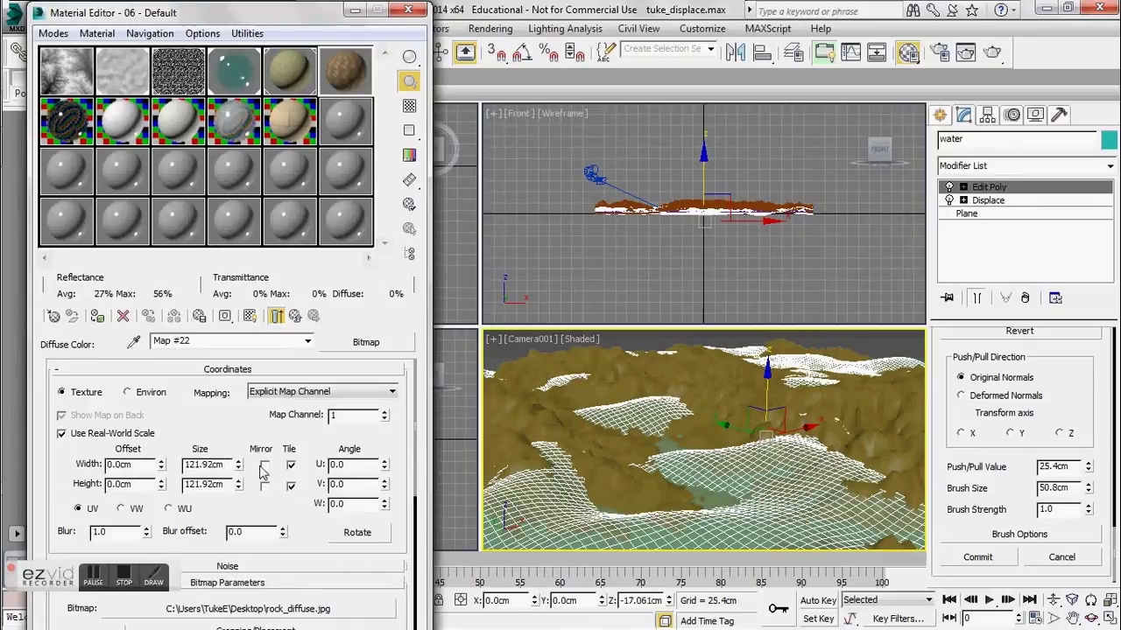
- Return to the rock material's top level and enable its Bump channel with an amount of 150
scroll(417, 447, down, 6)
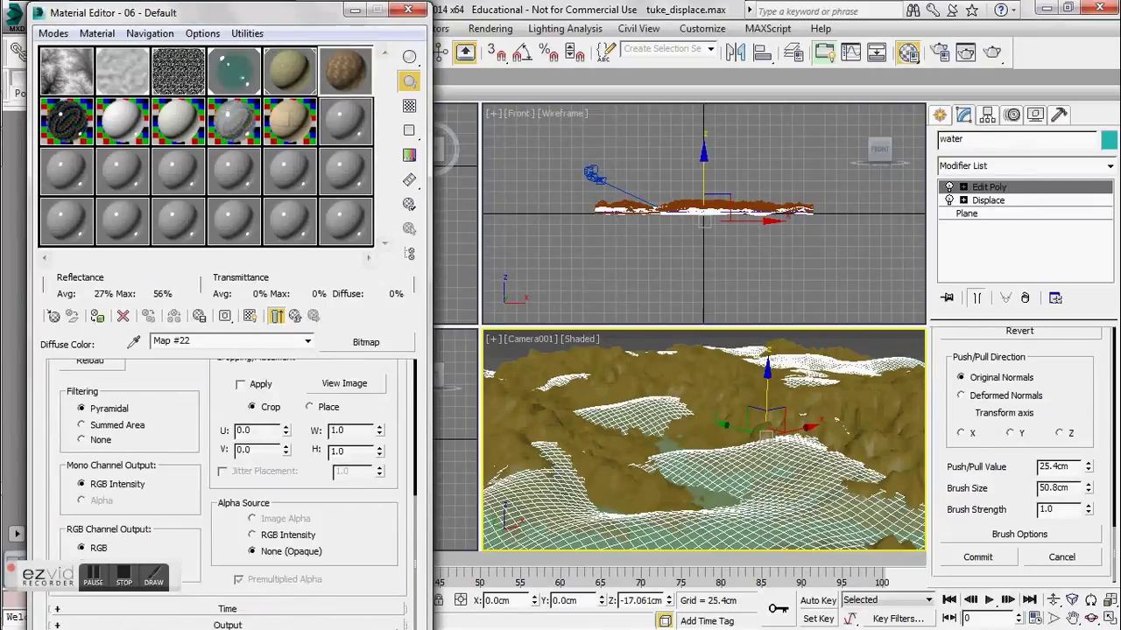
drag(262, 19, 450, 19)
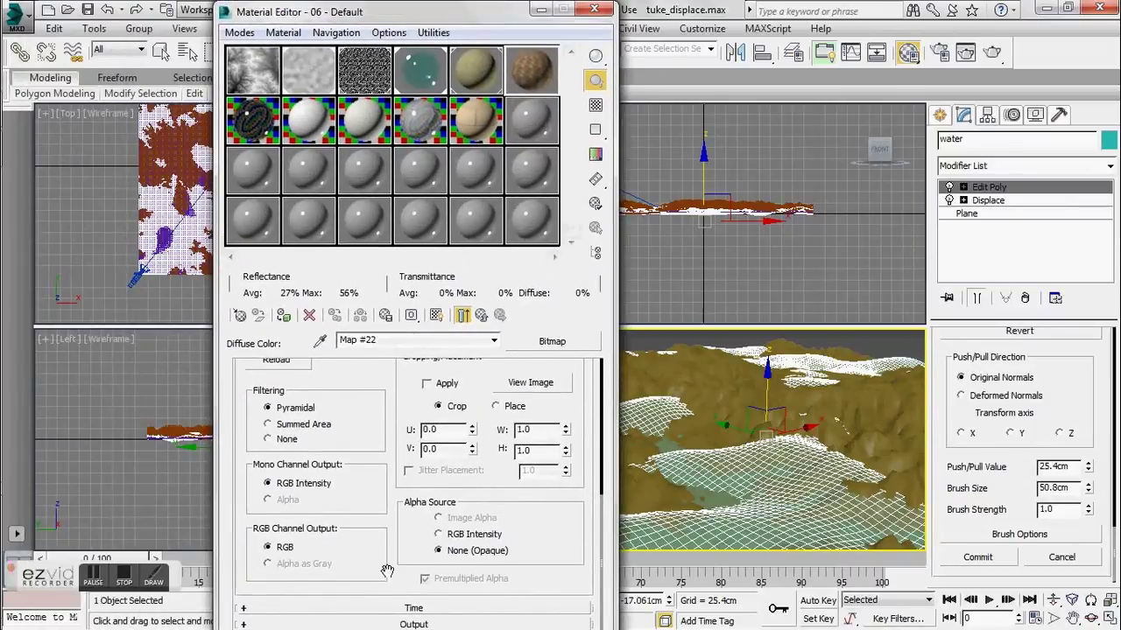
scroll(378, 527, up, 6)
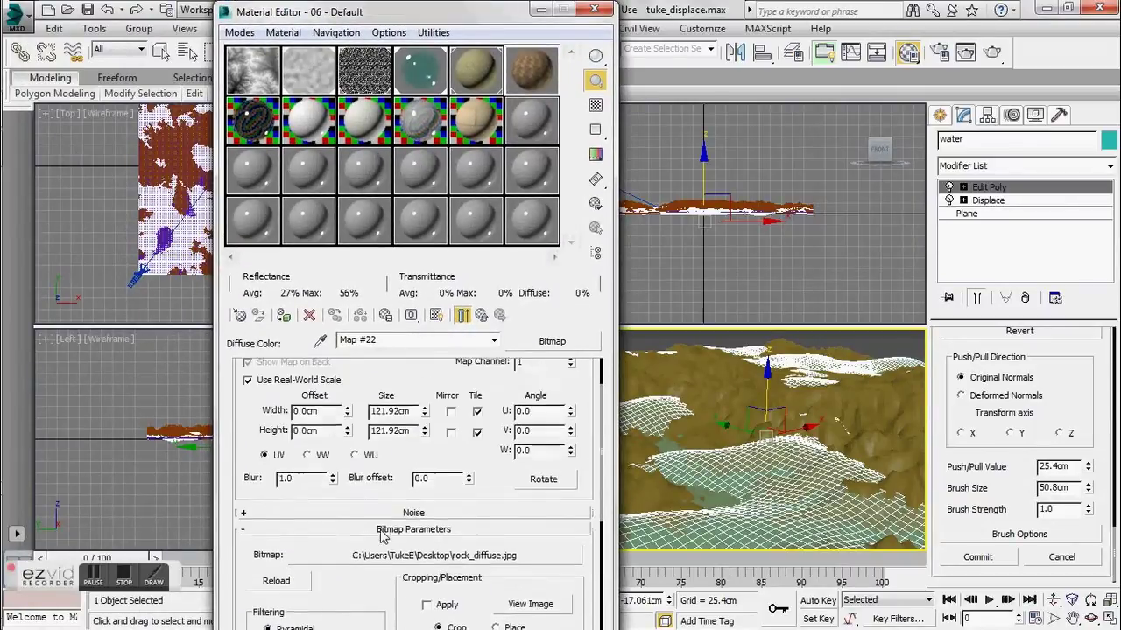
click(493, 340)
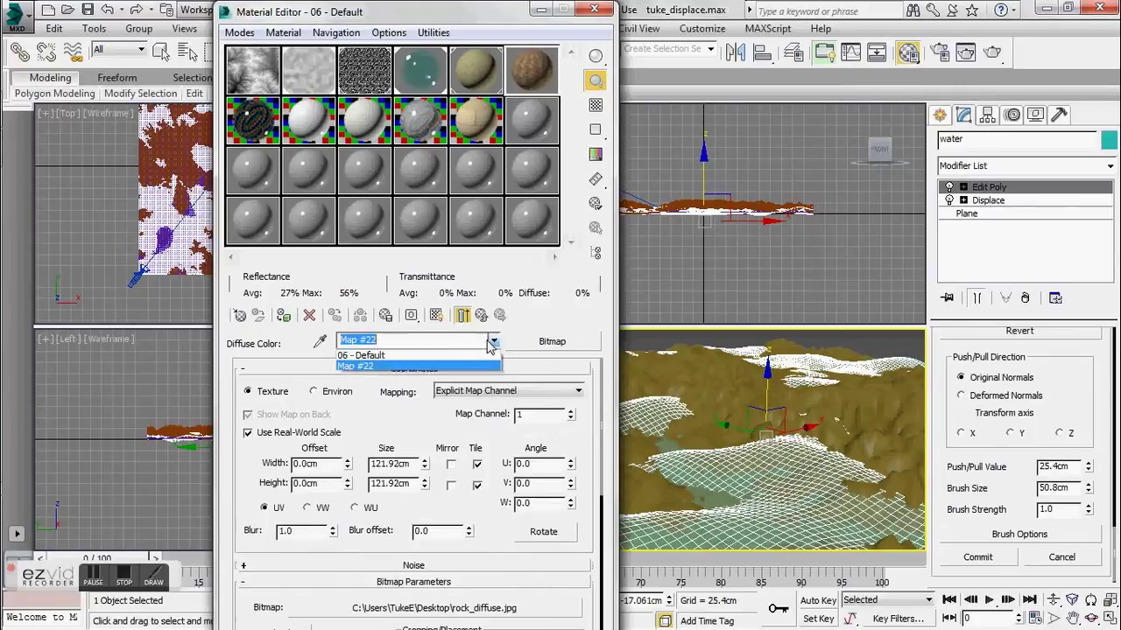
click(376, 363)
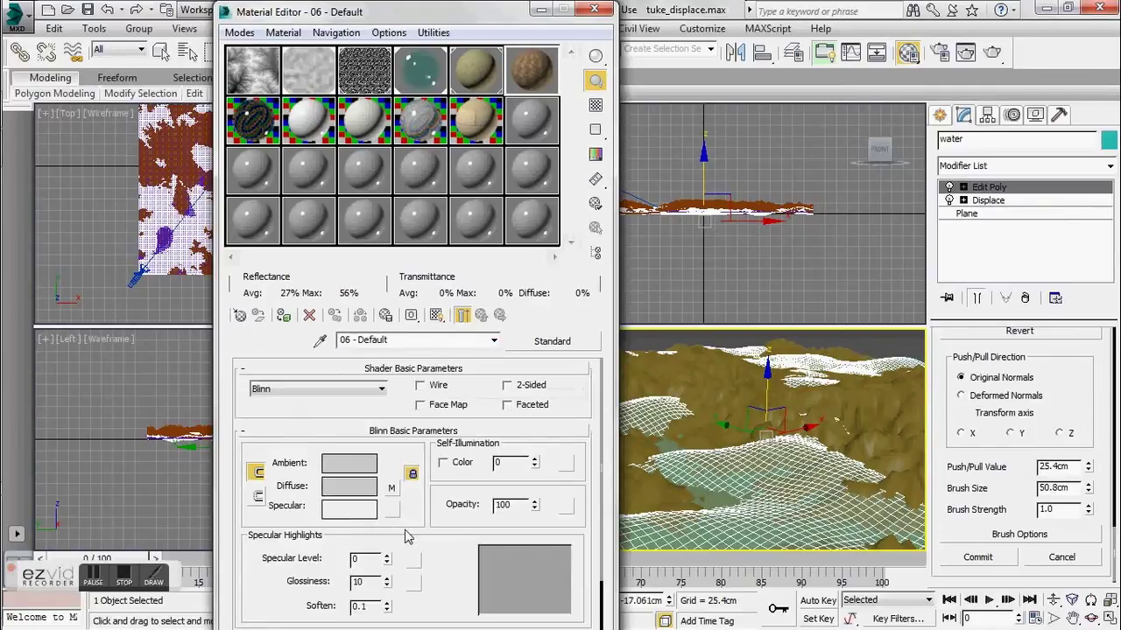
scroll(448, 553, down, 2)
click(448, 608)
scroll(385, 484, down, 2)
click(246, 513)
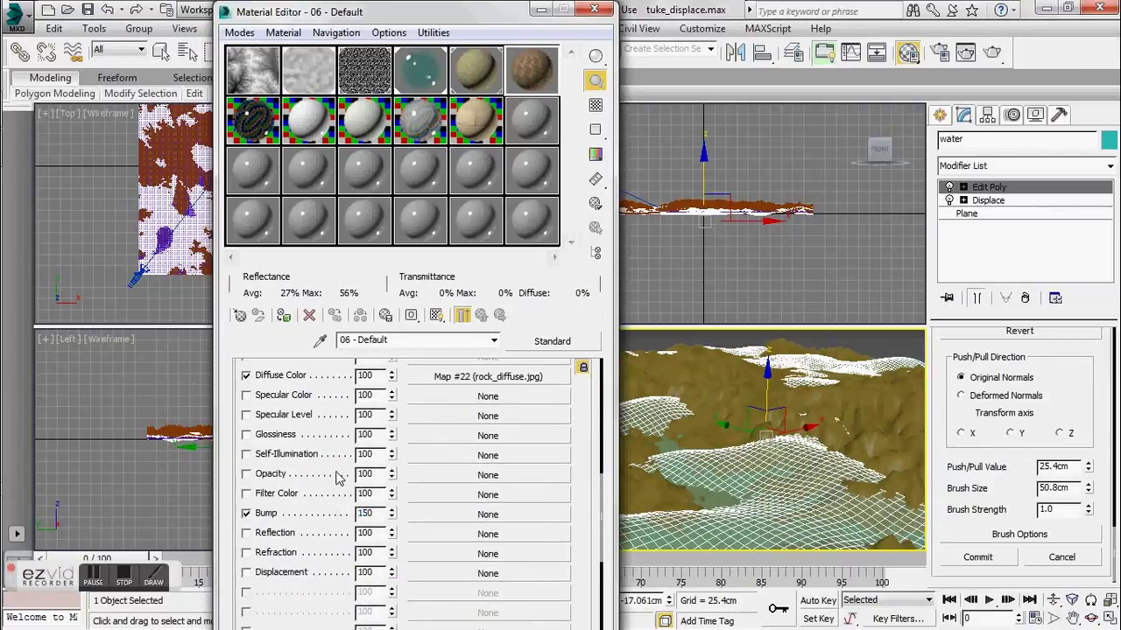
- Assign a Bitmap map using rock_bump.jpg from the Desktop to the Bump channel and apply the rock material to the terrain
click(415, 514)
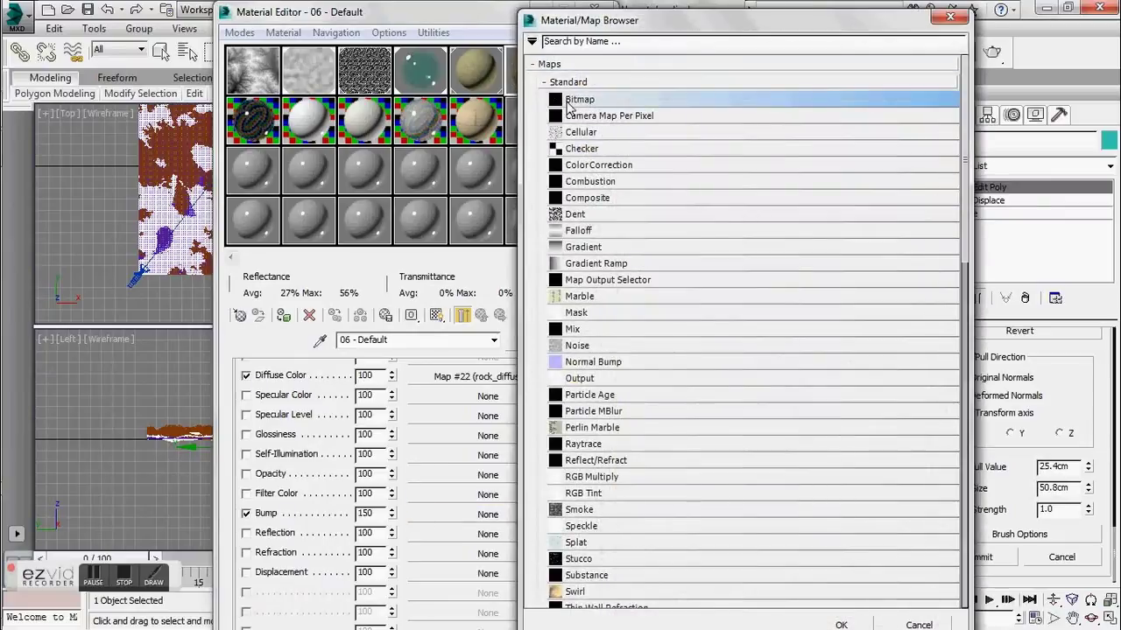
double_click(569, 102)
drag(599, 150, 593, 271)
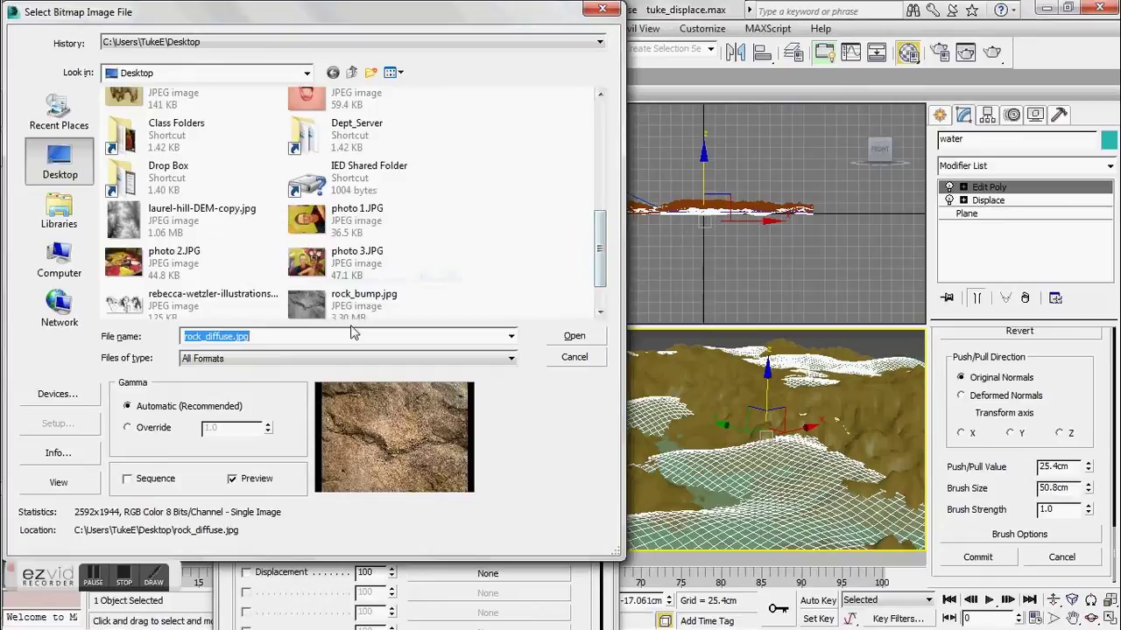
click(382, 310)
click(574, 336)
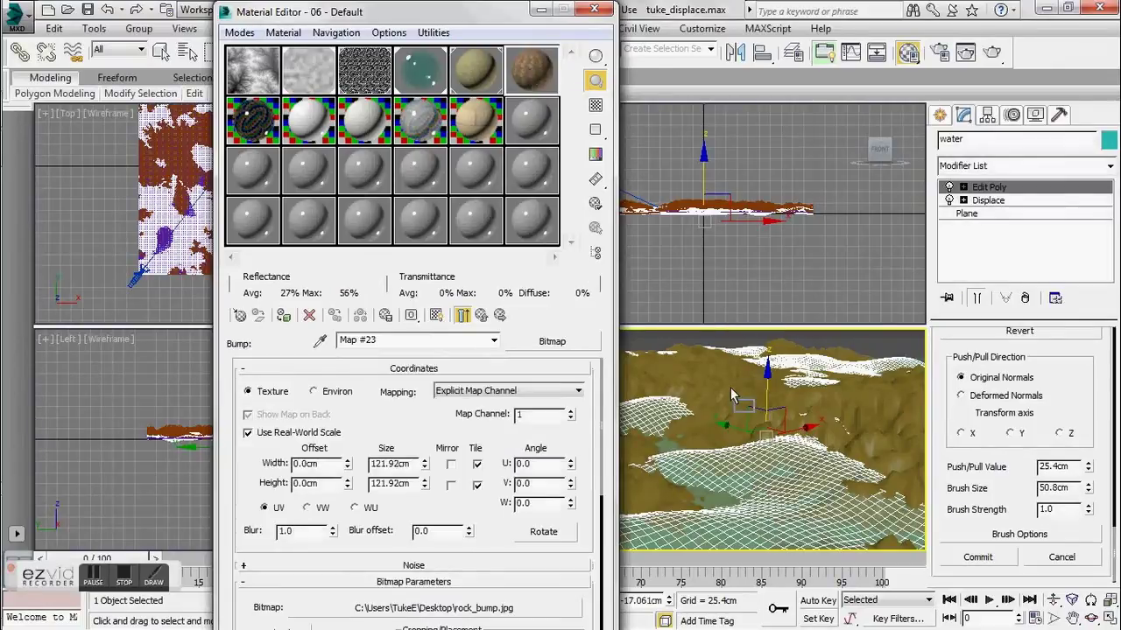
- Display the rock bump map in the viewport and set its real-world width and height to 1.0 cm each
click(437, 316)
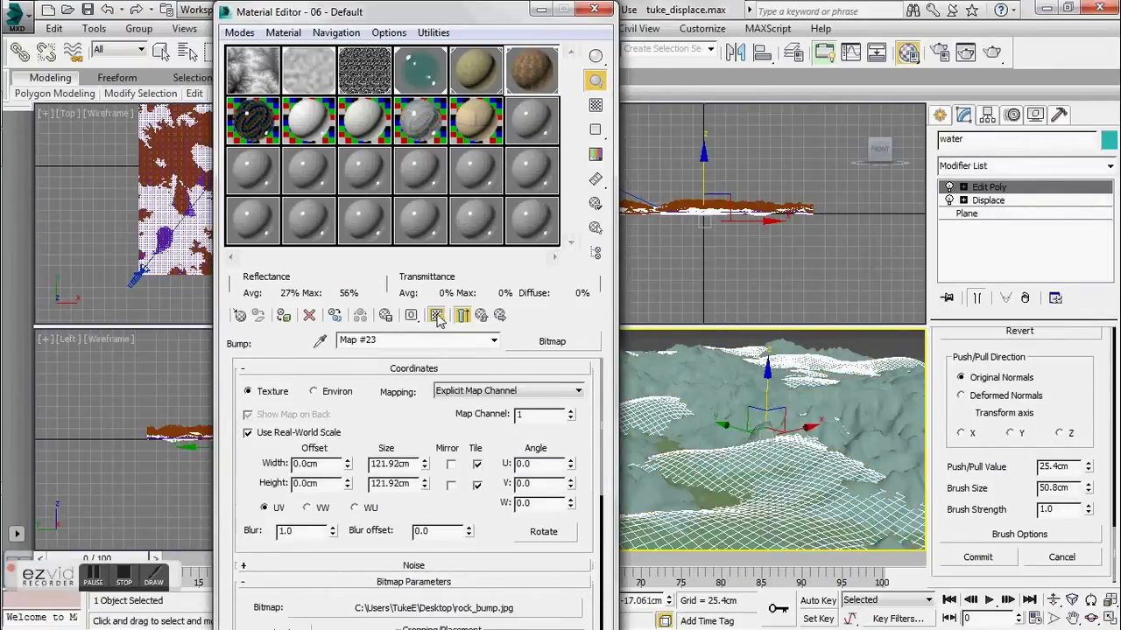
drag(411, 464, 358, 466)
text(1)
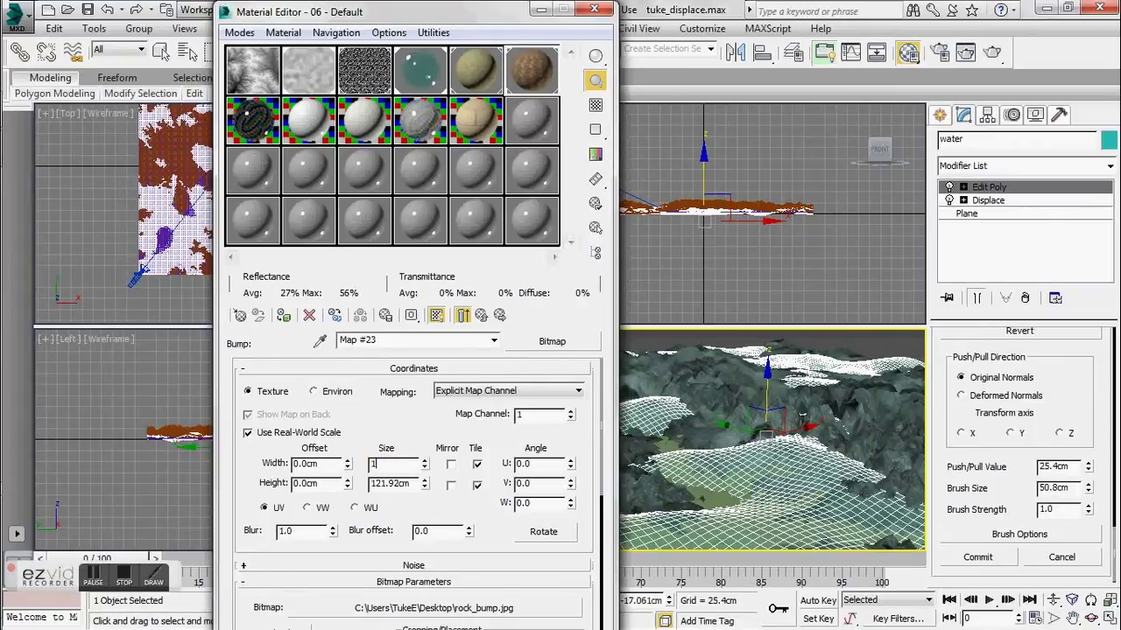
key(Tab)
text(1)
key(Return)
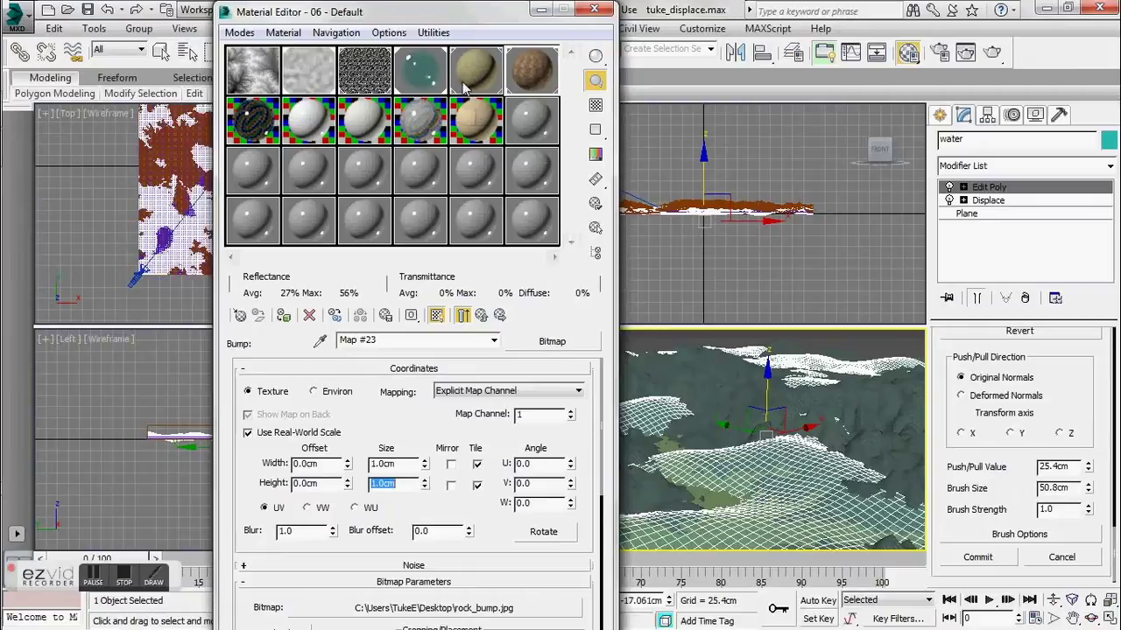
- Set the rock diffuse map's real-world width and height to 1.0 cm each and close the Material Editor
click(493, 340)
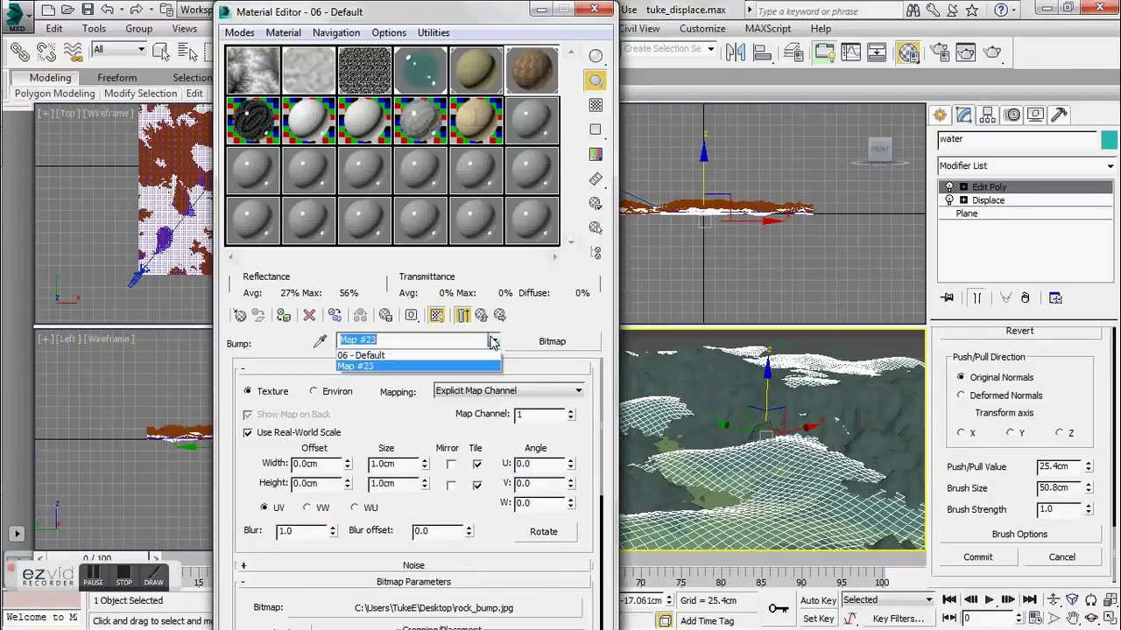
click(474, 356)
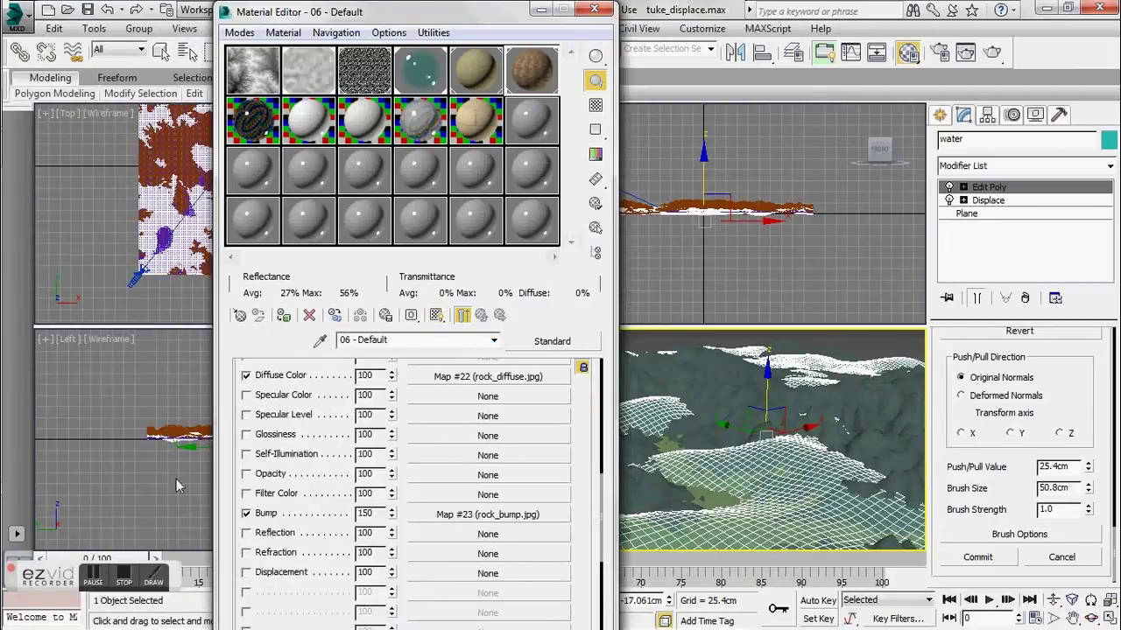
click(490, 377)
drag(410, 461, 299, 449)
text(1.0cm)
key(Tab)
text(1)
key(Return)
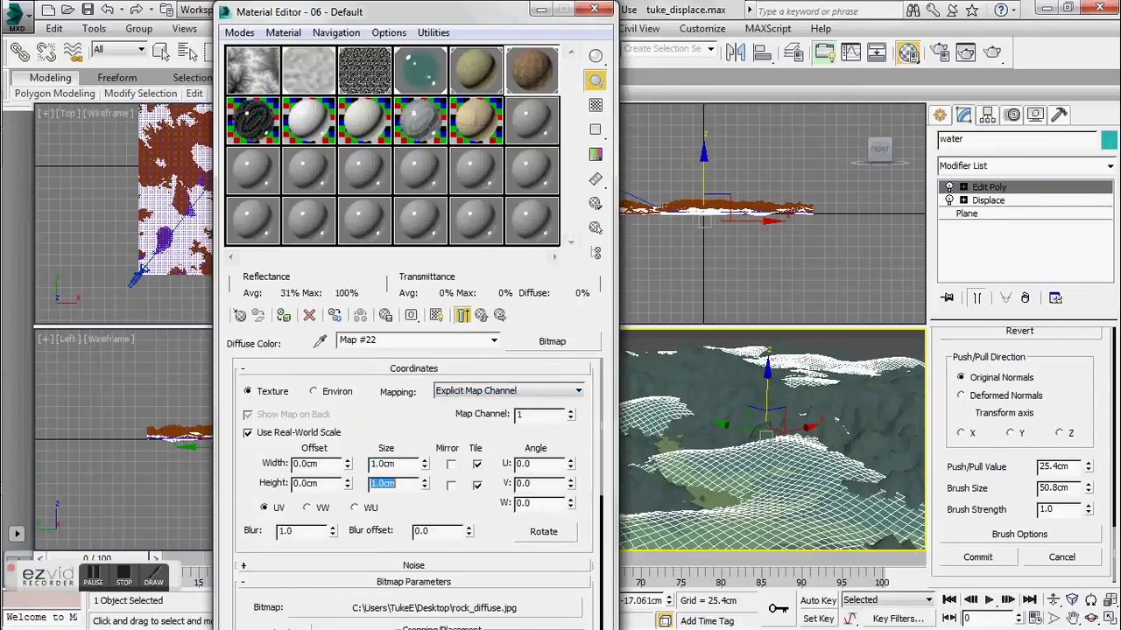
click(595, 11)
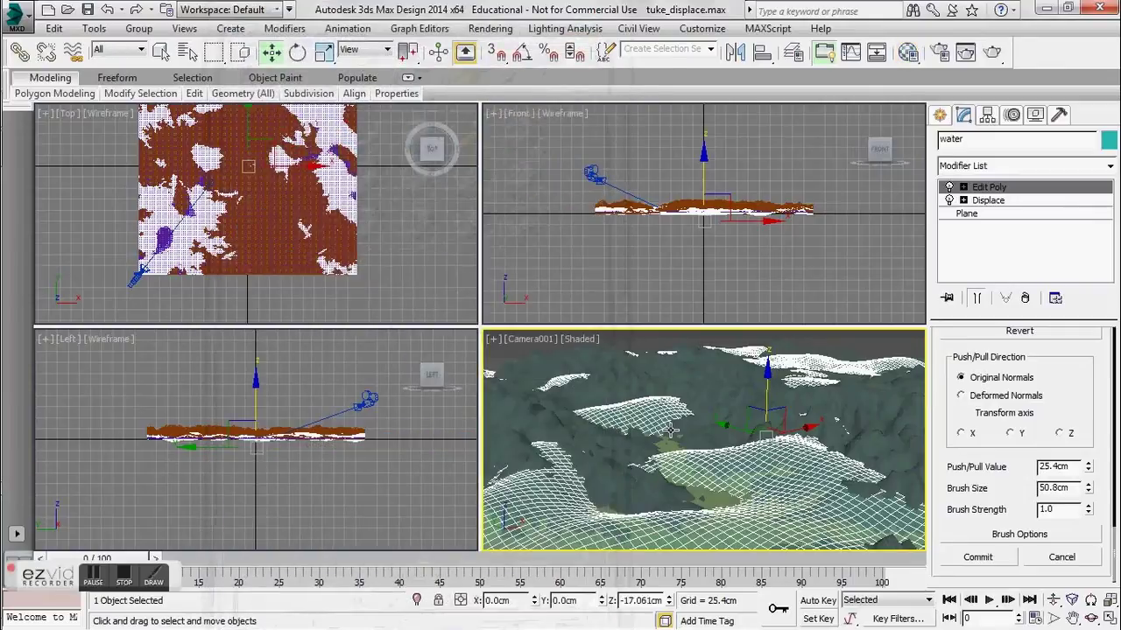
- Add a UVW Map modifier with Box mapping to the terrain
middle_drag(670, 428, 651, 431)
click(691, 397)
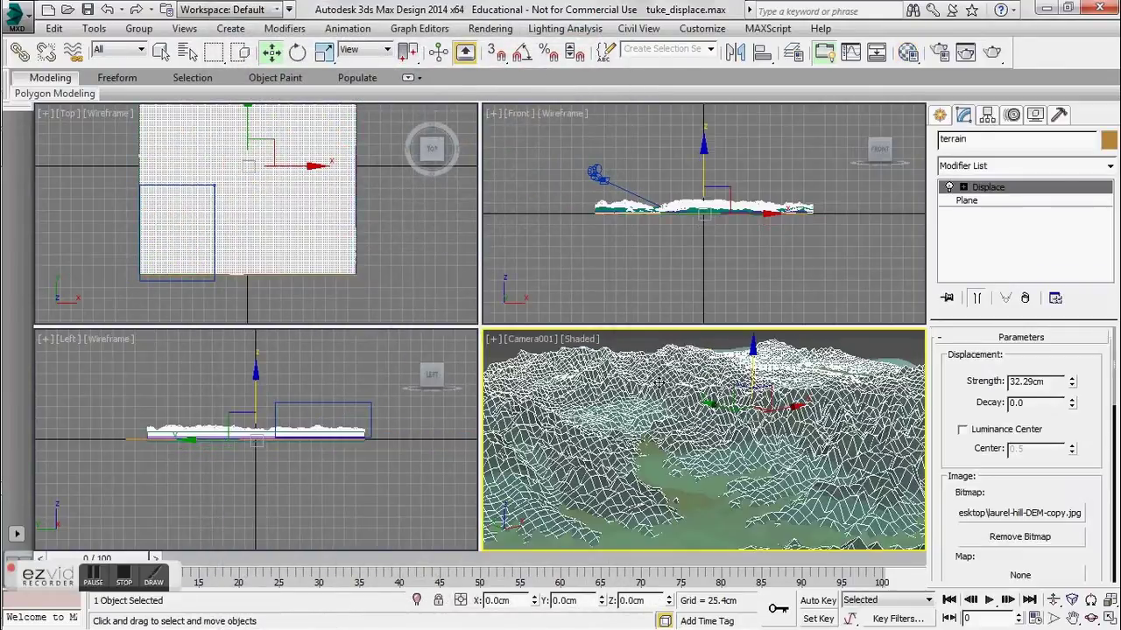
click(1044, 170)
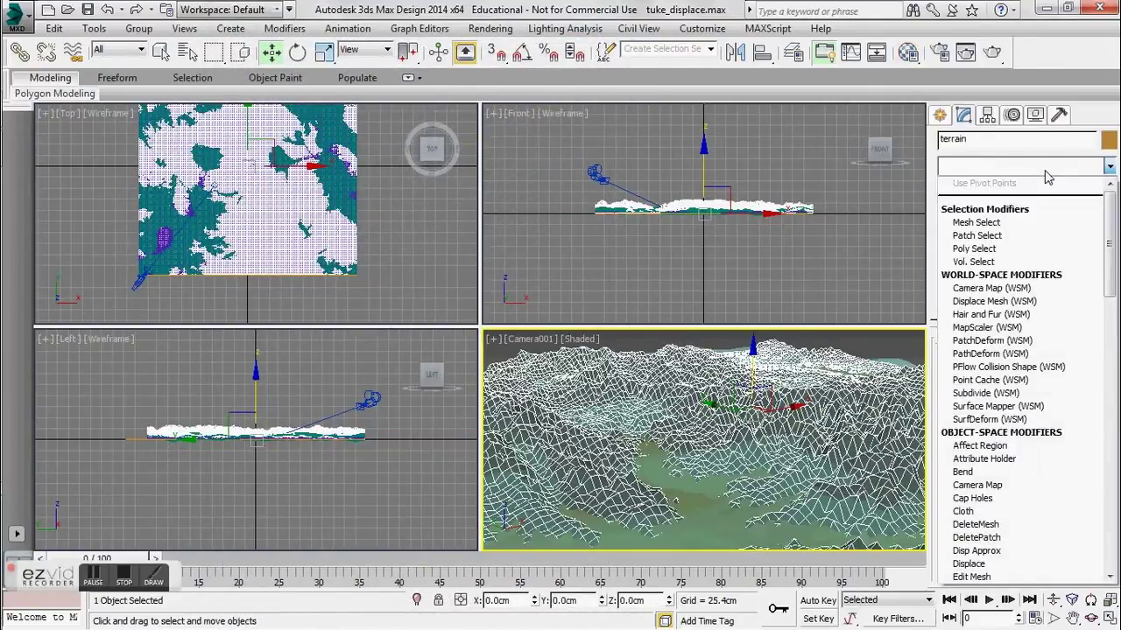
text(uvw)
key(Return)
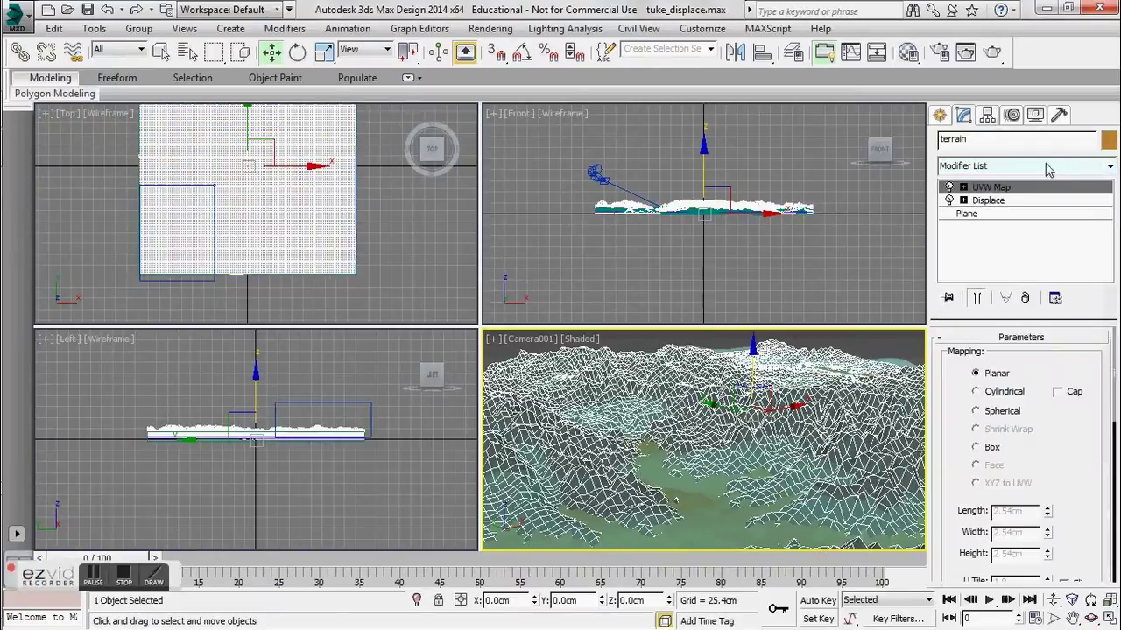
click(975, 447)
- In Perspective view, turn off Real-World Map Size for the terrain's UVW Map and deselect the terrain to check the texture
key(p)
alt+middle_drag(840, 430, 736, 431)
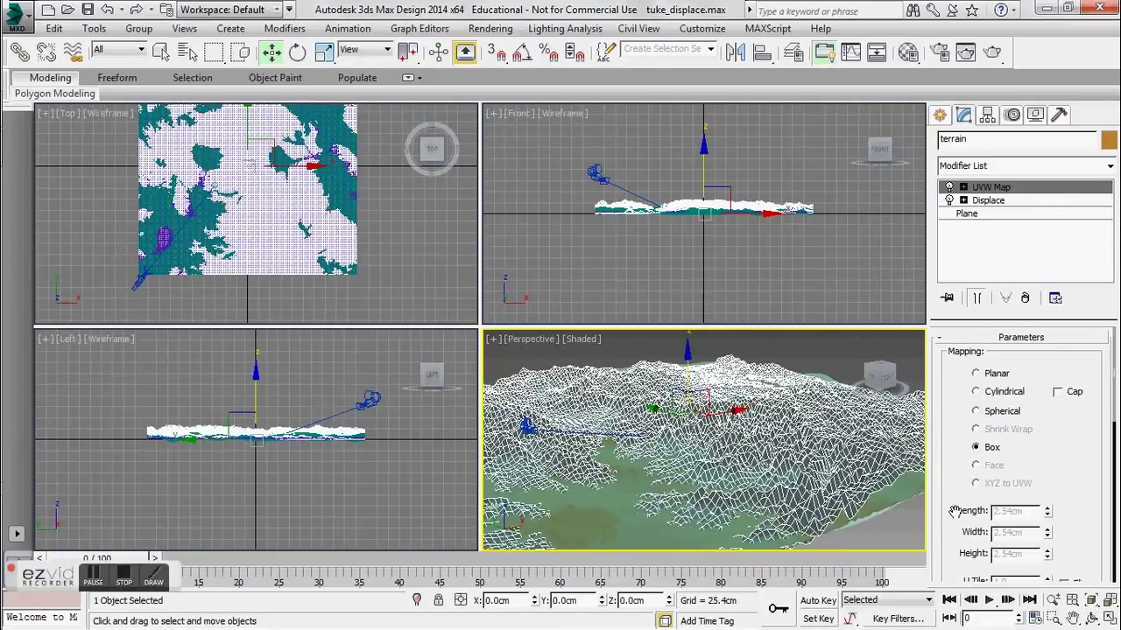
scroll(954, 512, down, 4)
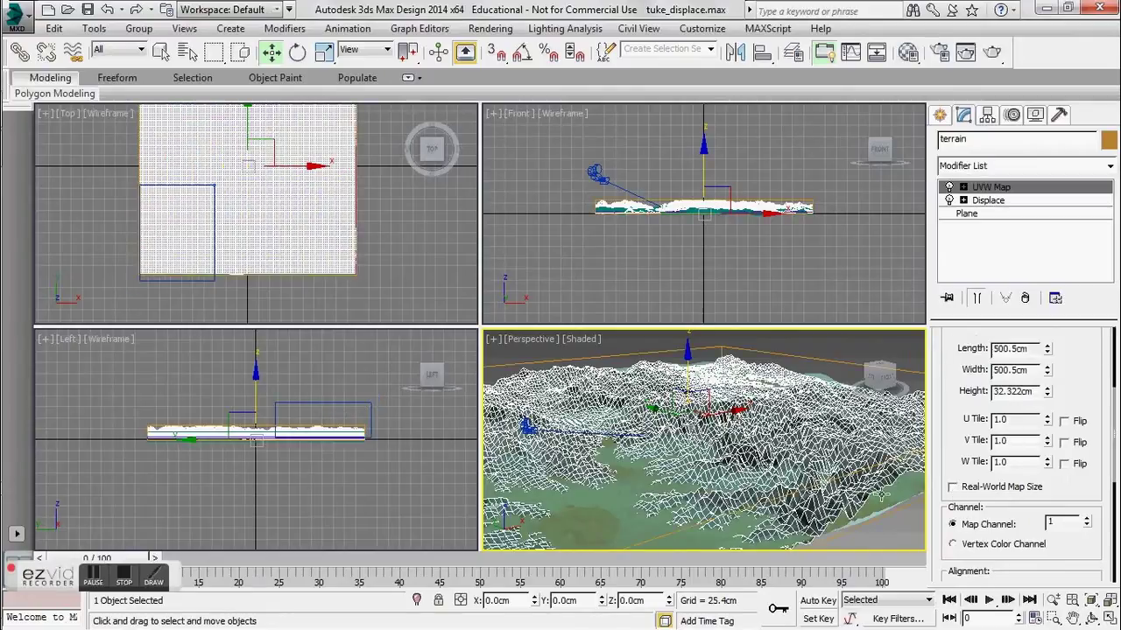
click(539, 352)
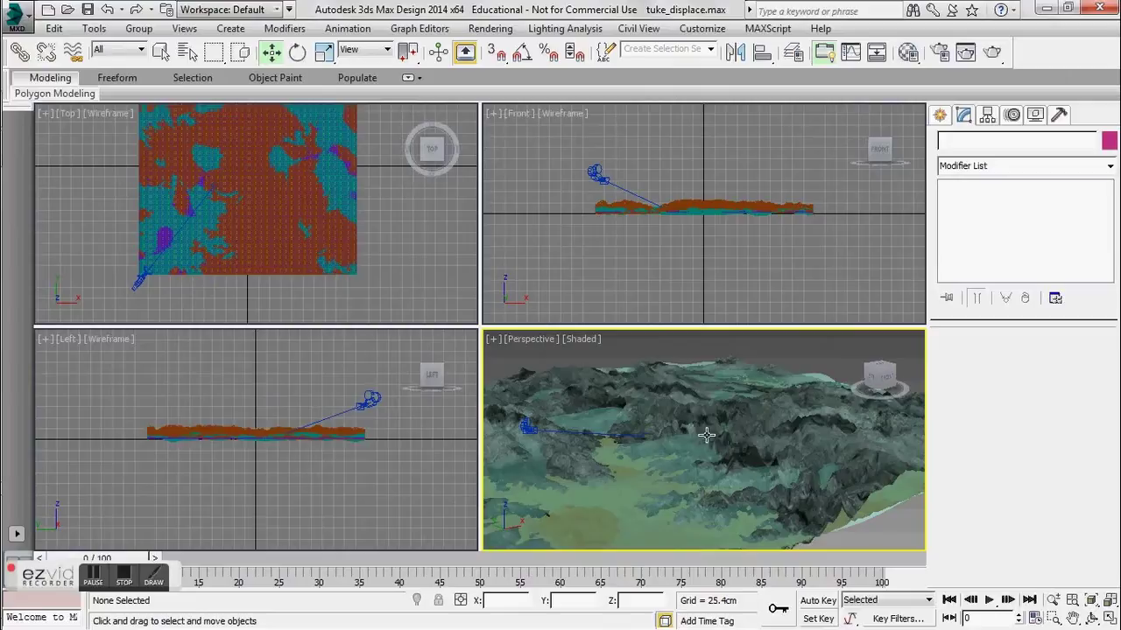
- Scale the terrain's UVW Map gizmo uniformly down to about a quarter of its size
click(715, 425)
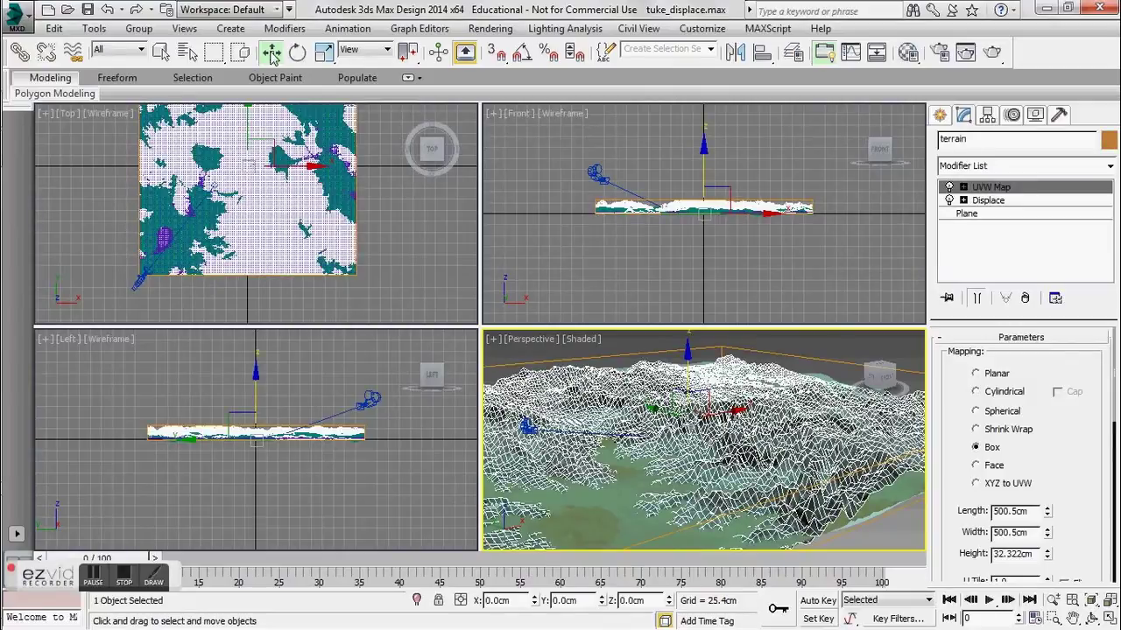
click(963, 188)
click(991, 200)
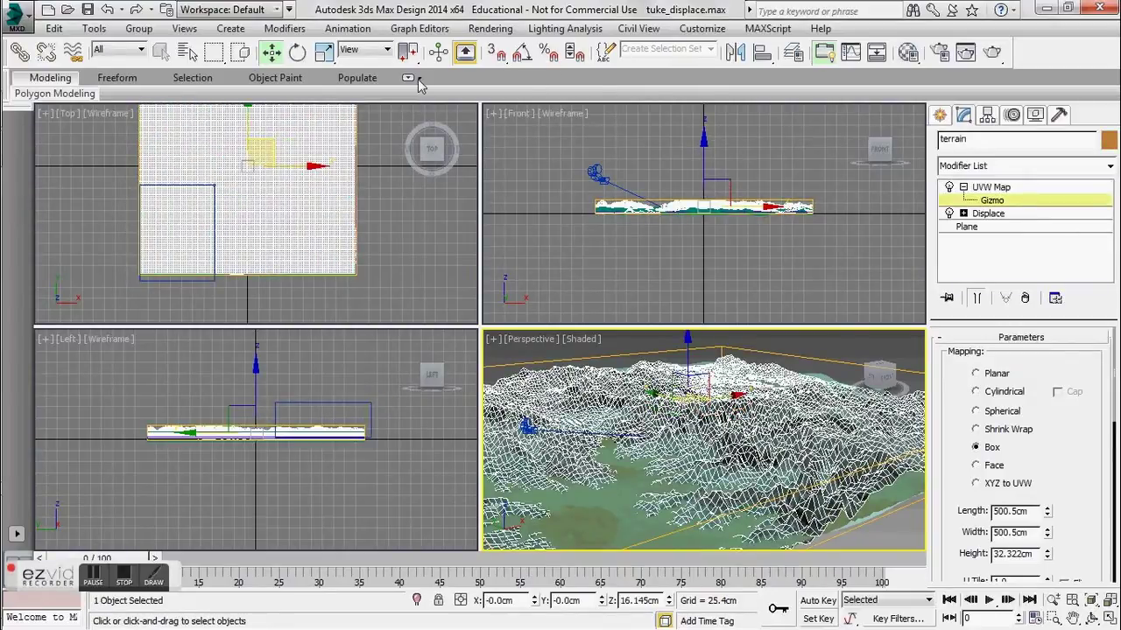
click(324, 52)
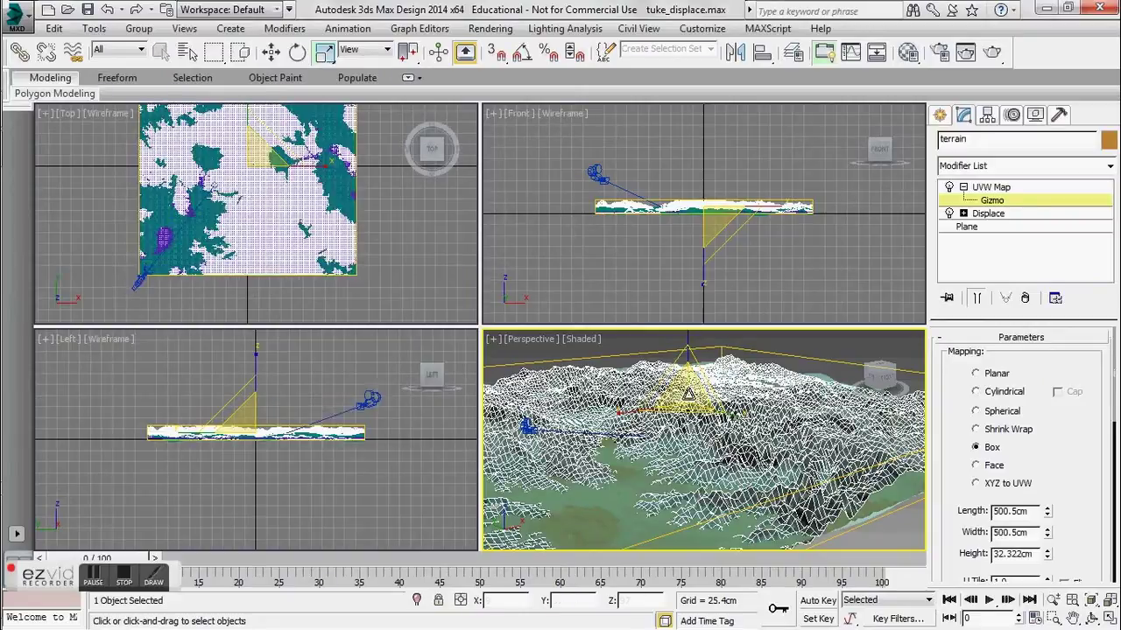
drag(640, 533, 645, 548)
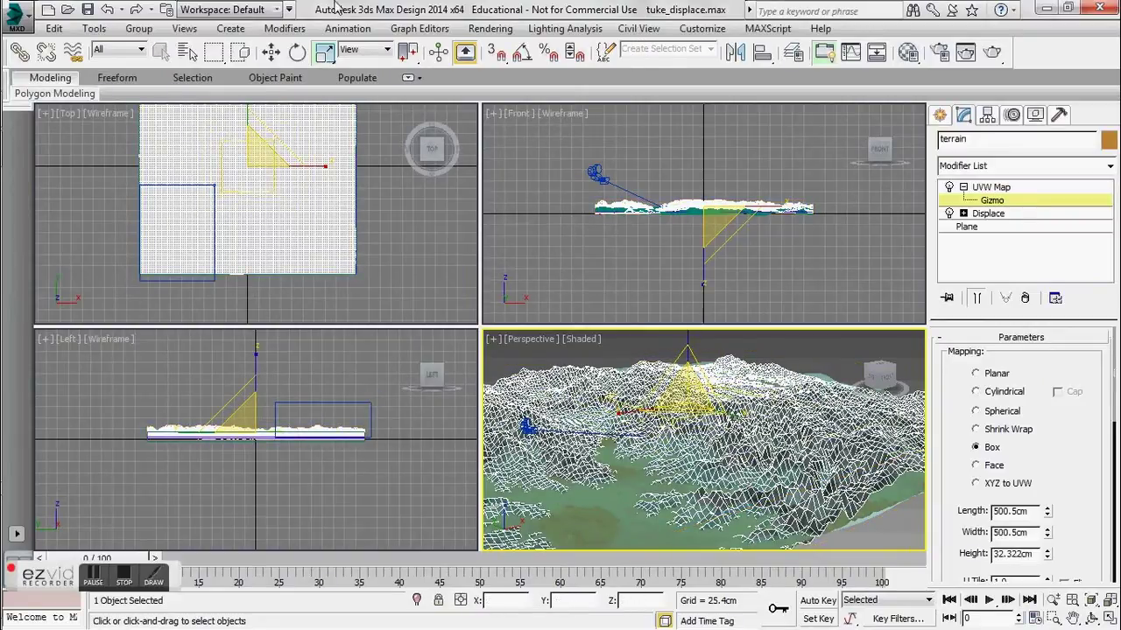
click(271, 51)
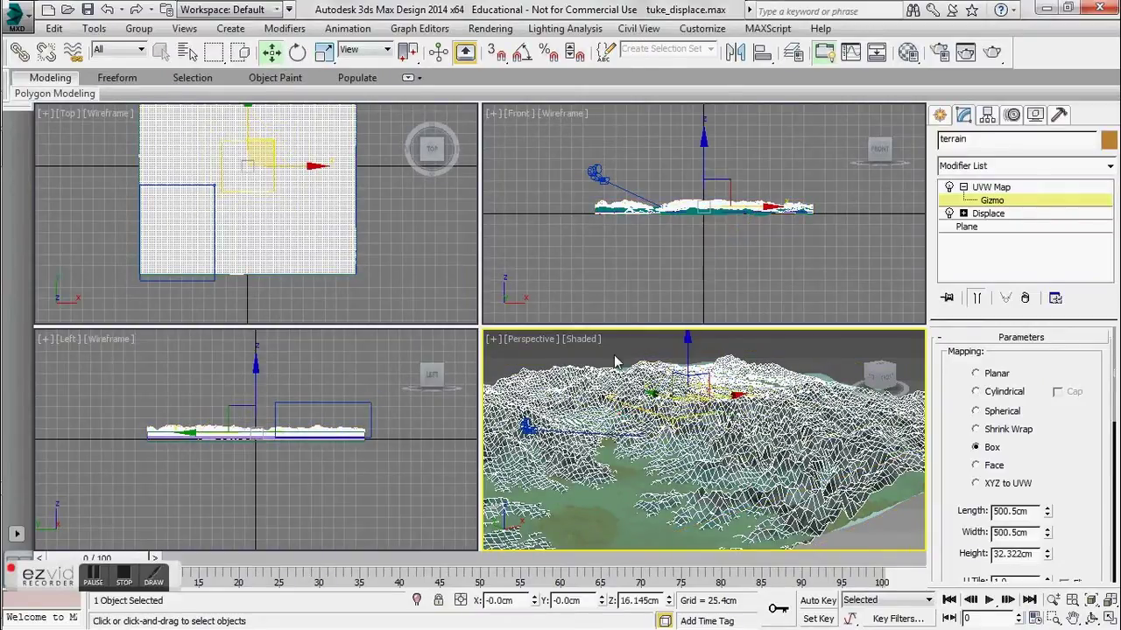
- Exit gizmo editing, deselect the terrain to check the rock texture, and return the viewport to Camera001
click(988, 189)
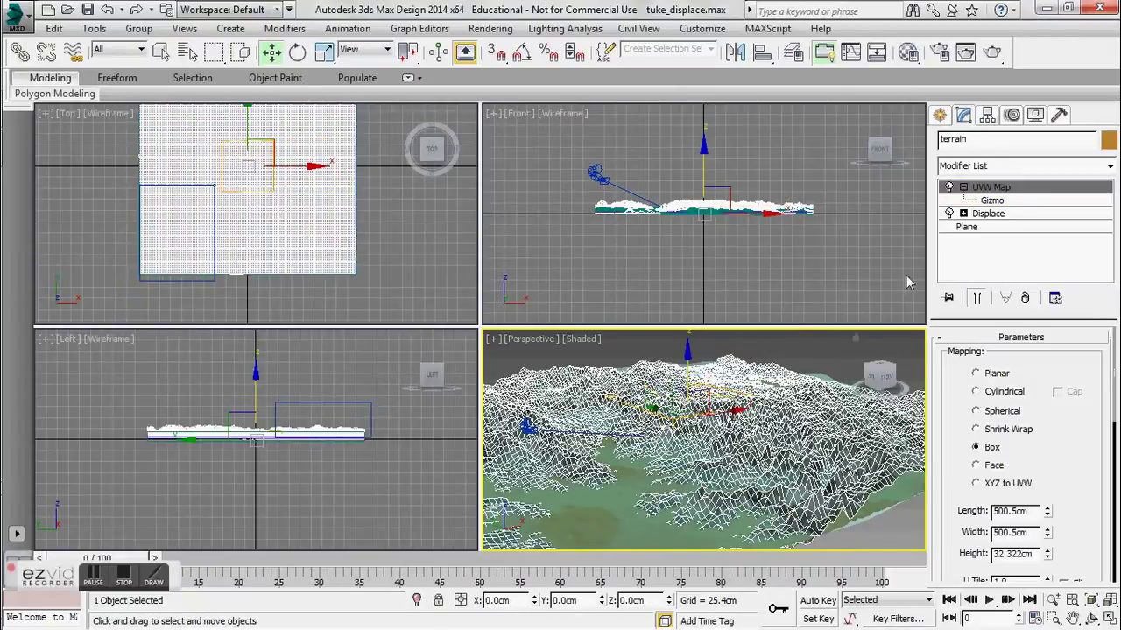
click(846, 355)
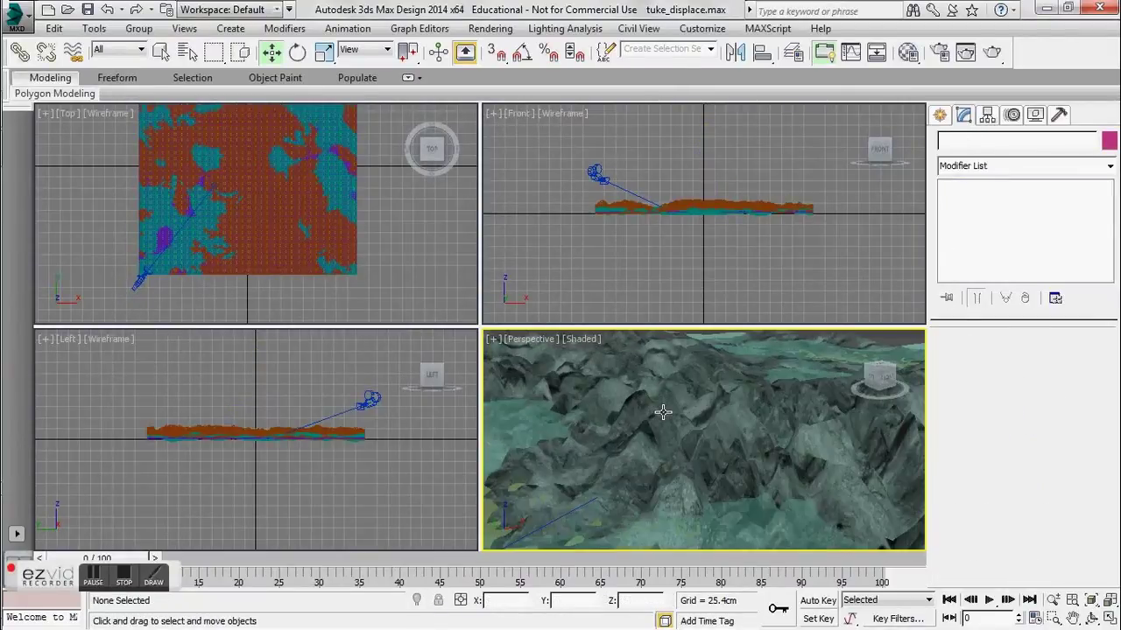
scroll(663, 412, down, 5)
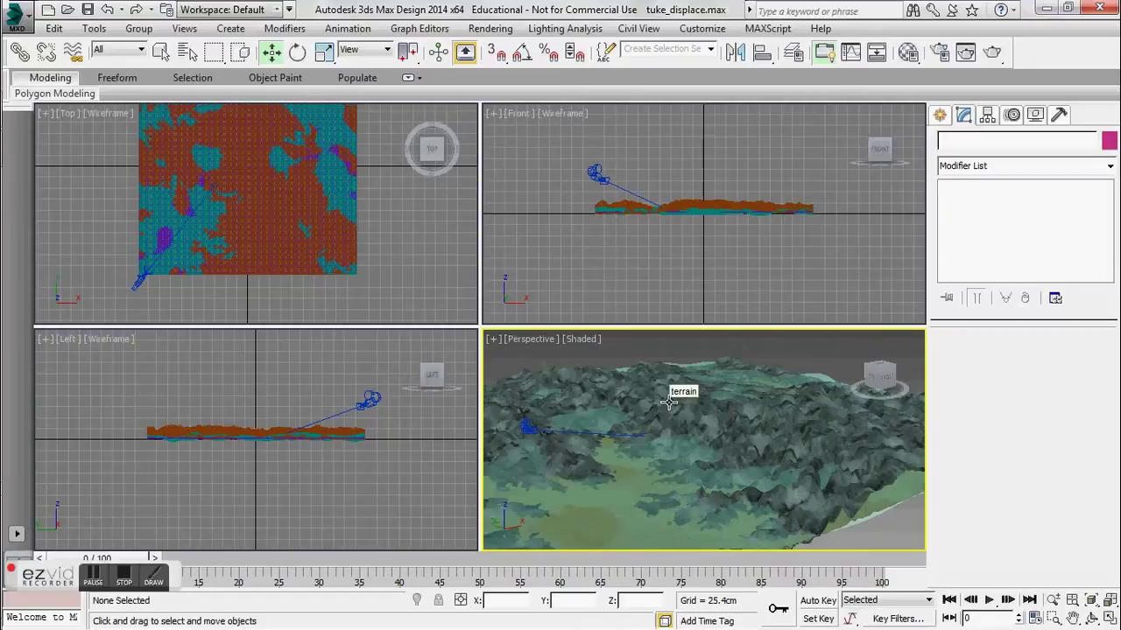
key(c)
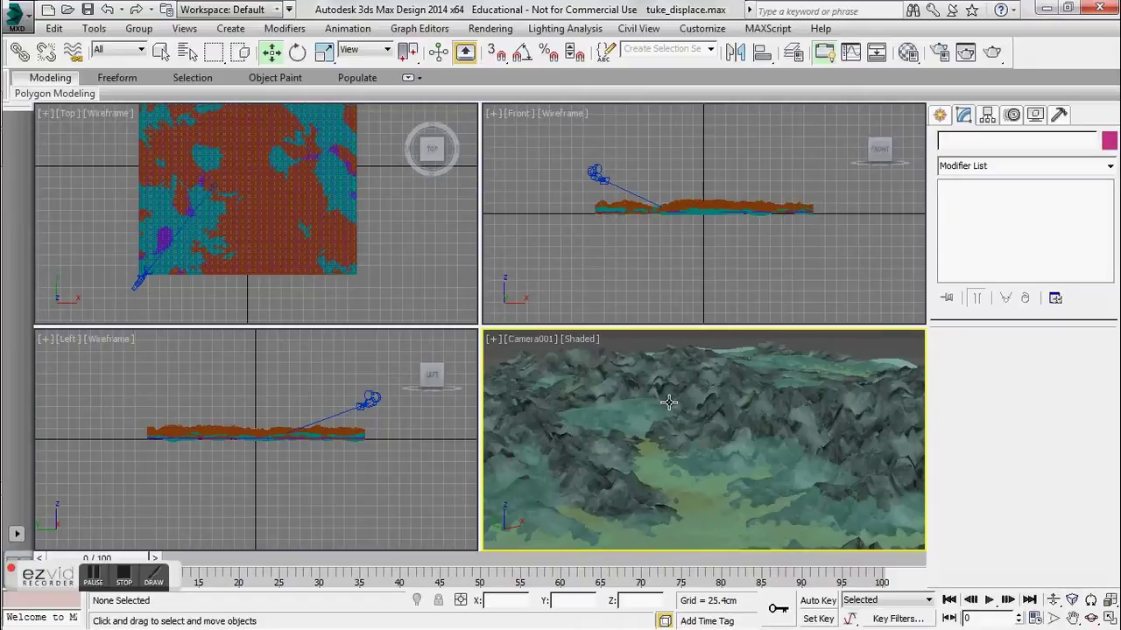
- Set the environment background color to pale cyan, RGB 154, 227, 230, and close the environment settings
click(497, 28)
click(508, 178)
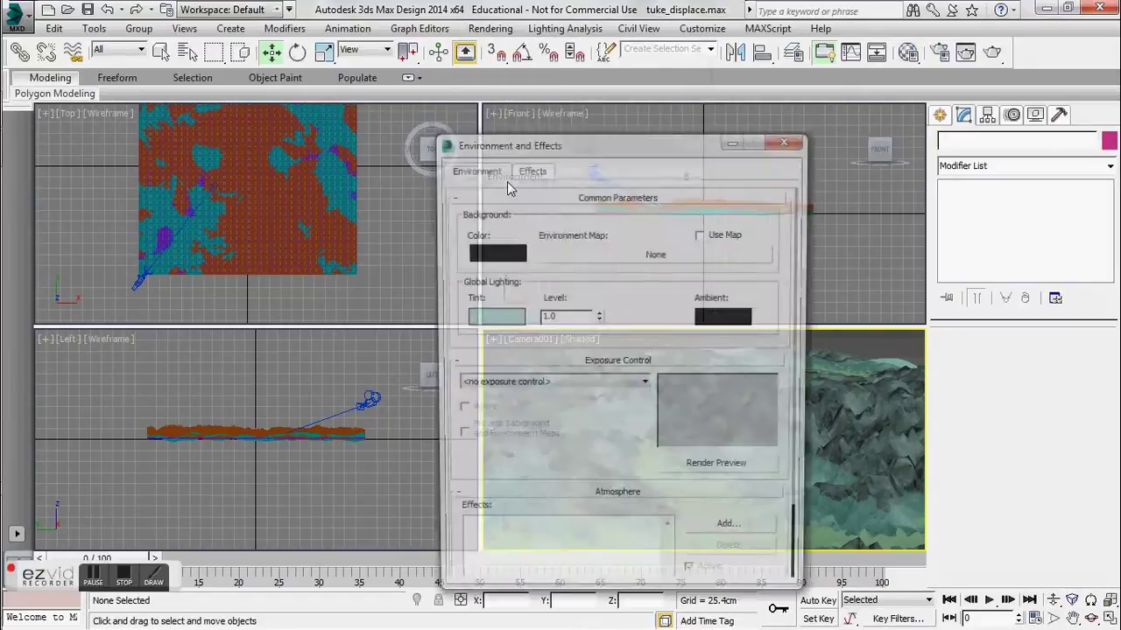
click(497, 253)
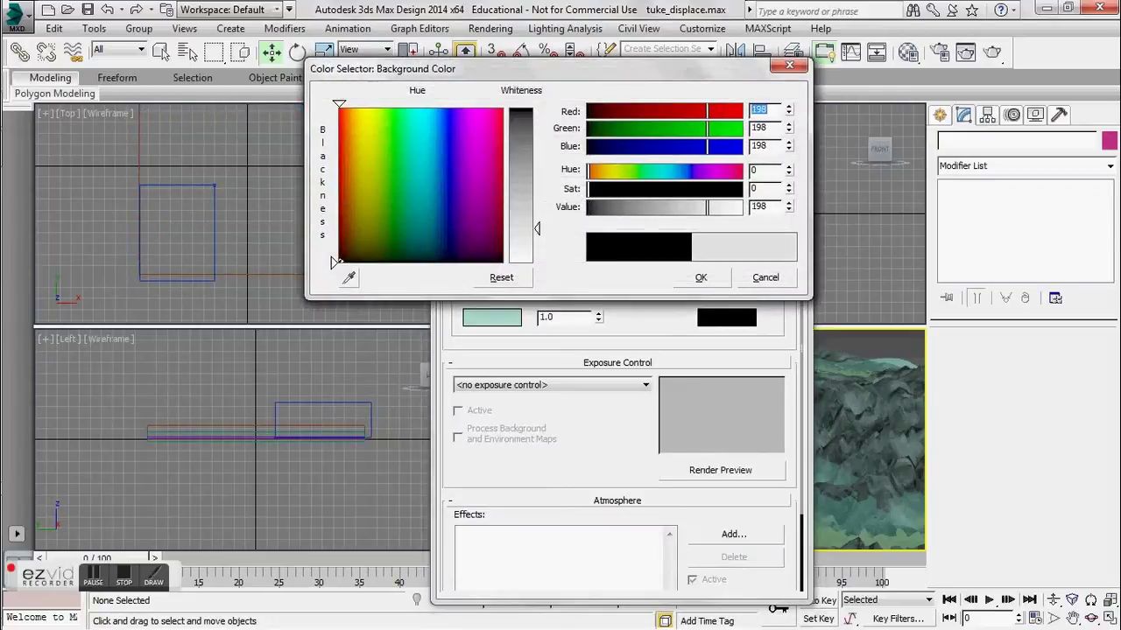
click(700, 278)
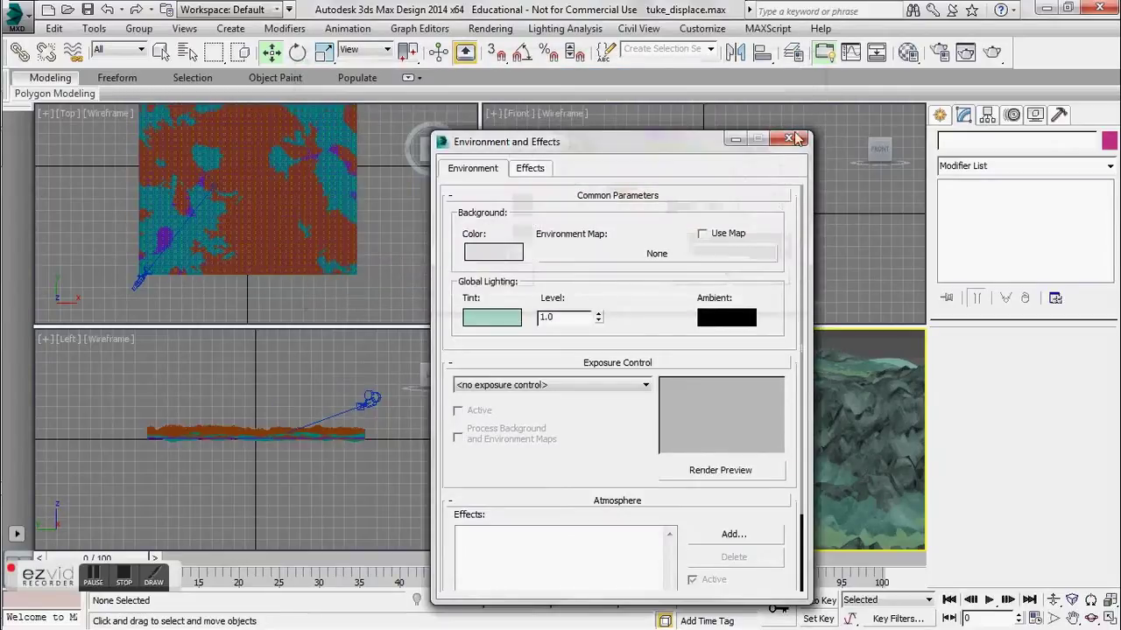
click(492, 252)
mouse_move(473, 187)
mouse_down()
mouse_move(412, 132)
mouse_move(421, 138)
mouse_up()
mouse_move(516, 167)
mouse_down()
mouse_move(518, 158)
mouse_move(518, 183)
mouse_up()
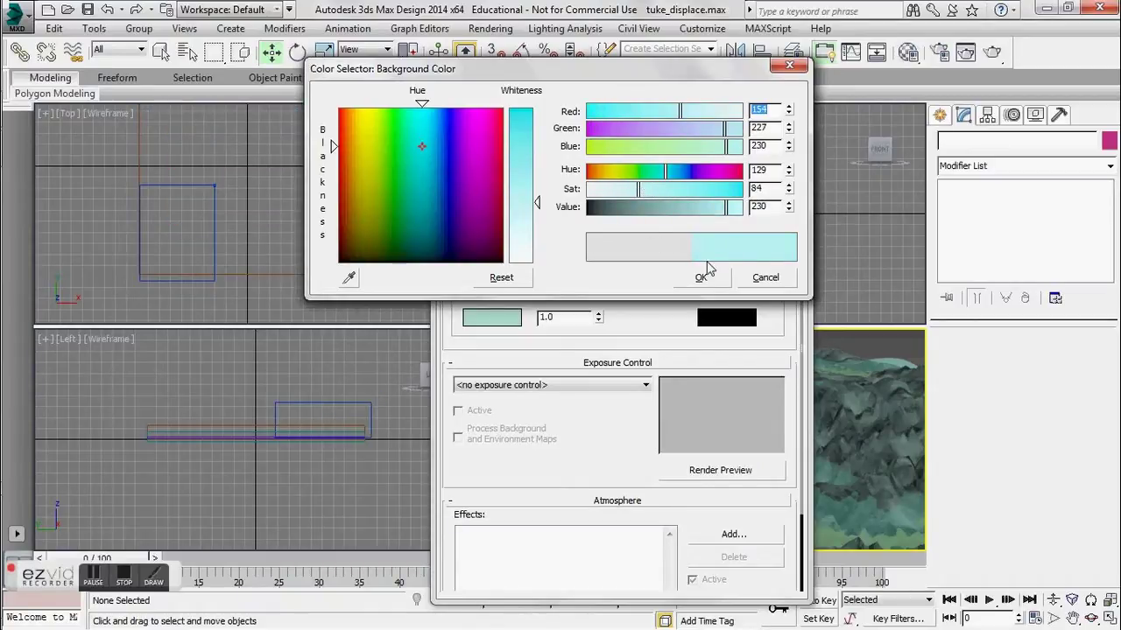
click(706, 278)
click(787, 140)
- Shift the camera slightly to include more sky and render the Camera001 view
middle_drag(847, 406, 851, 425)
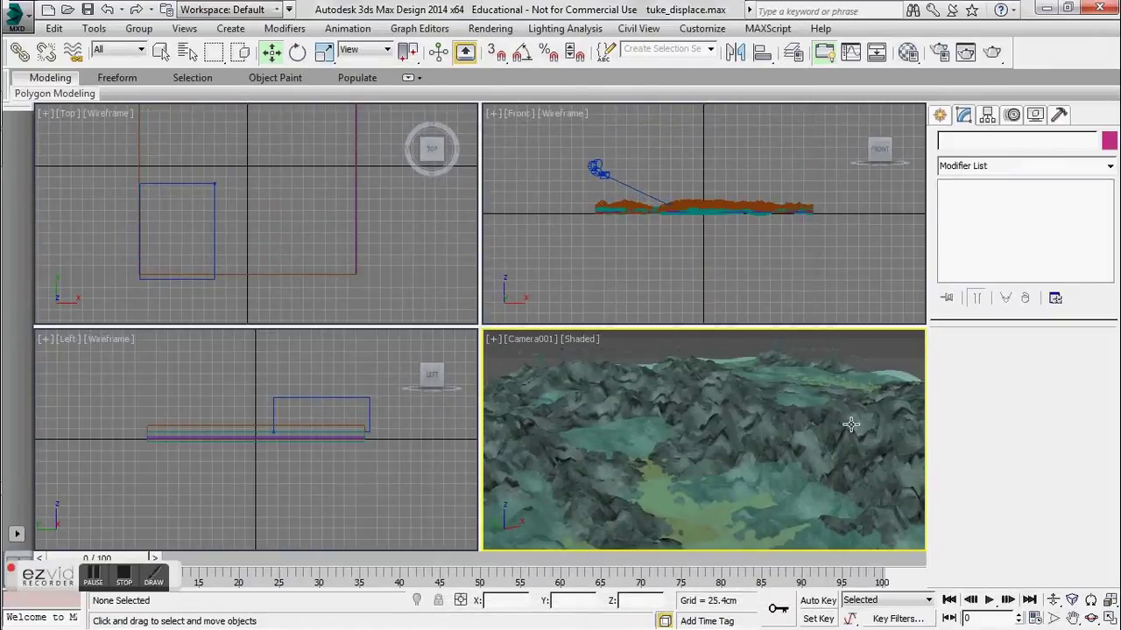
click(993, 52)
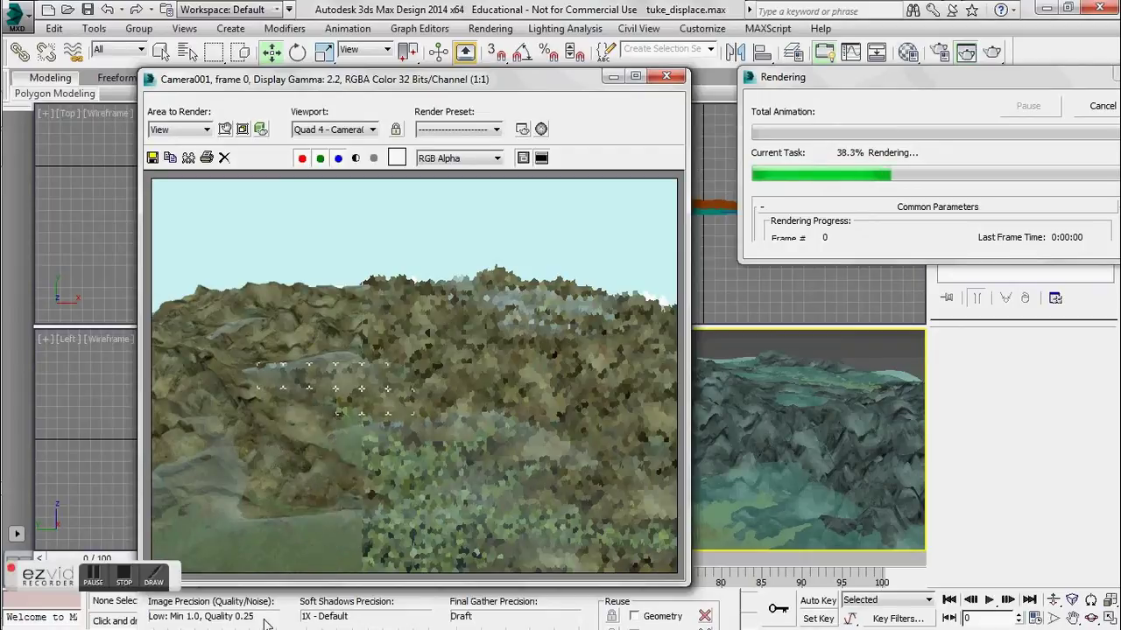
click(91, 584)
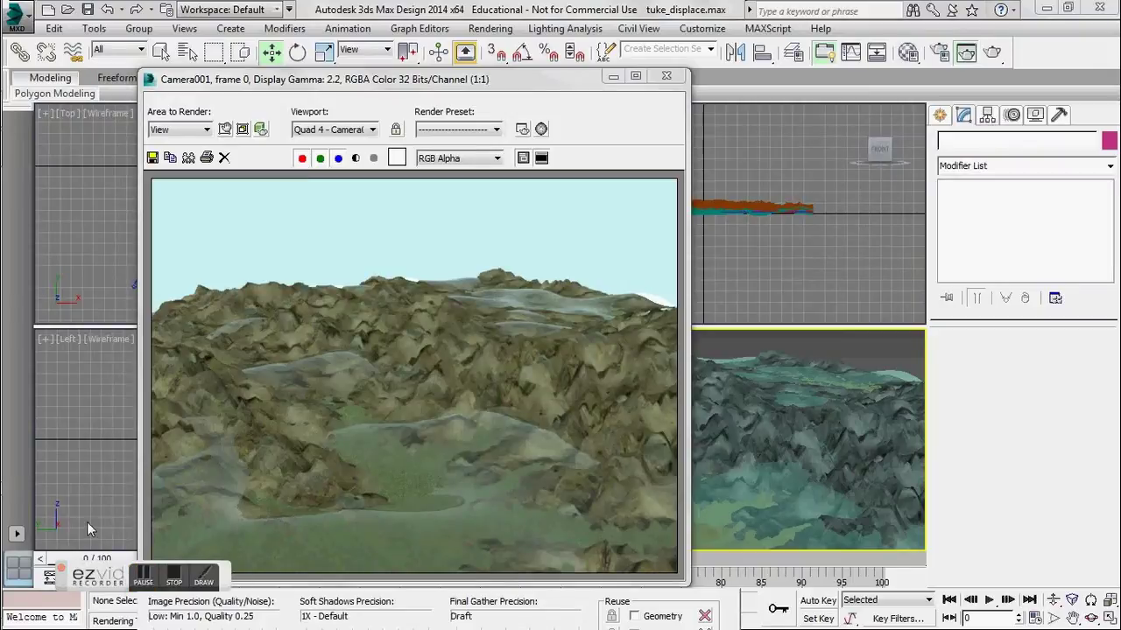